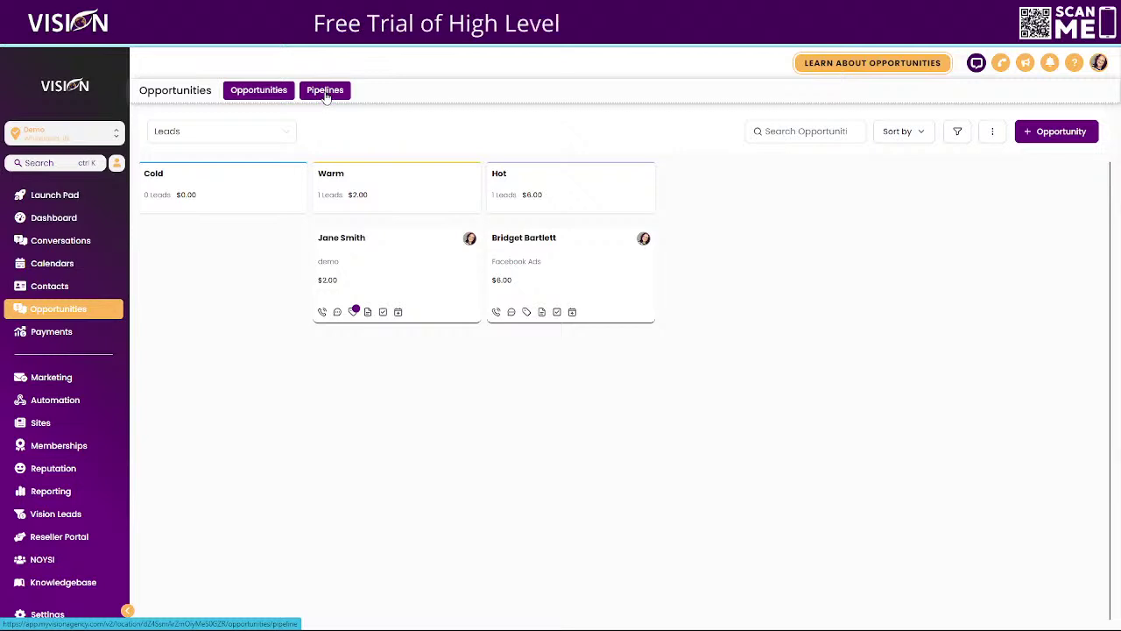
Step: Fill in a new pipeline named Leads with the stages Cold, Warm and Hot, and close it without saving
left_click(324, 92)
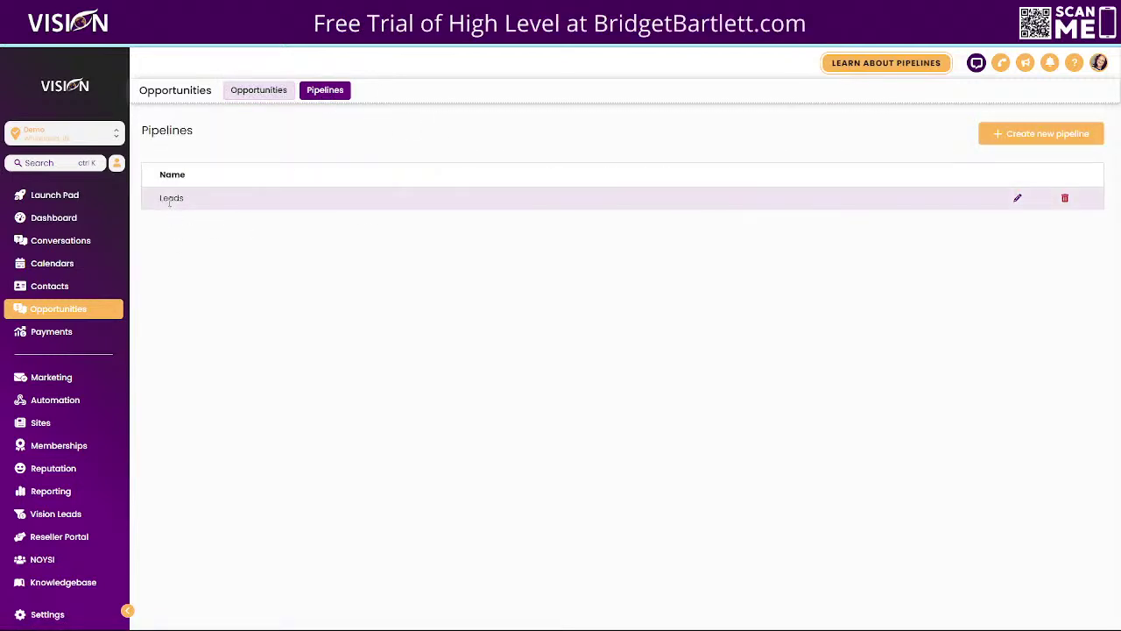
left_click(1040, 133)
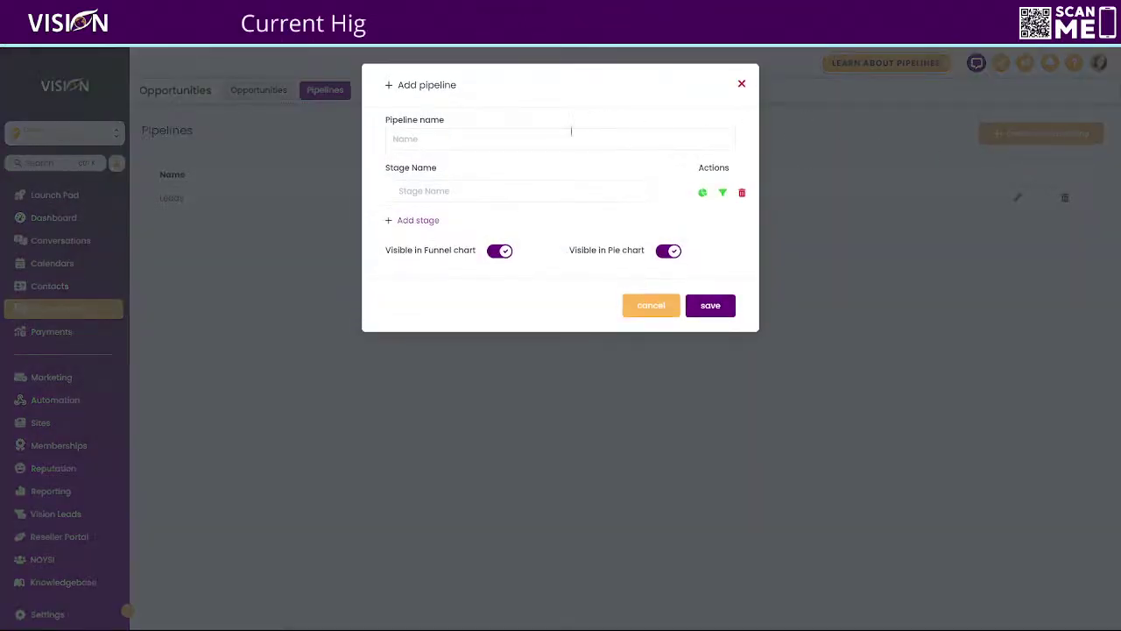
type("Leads")
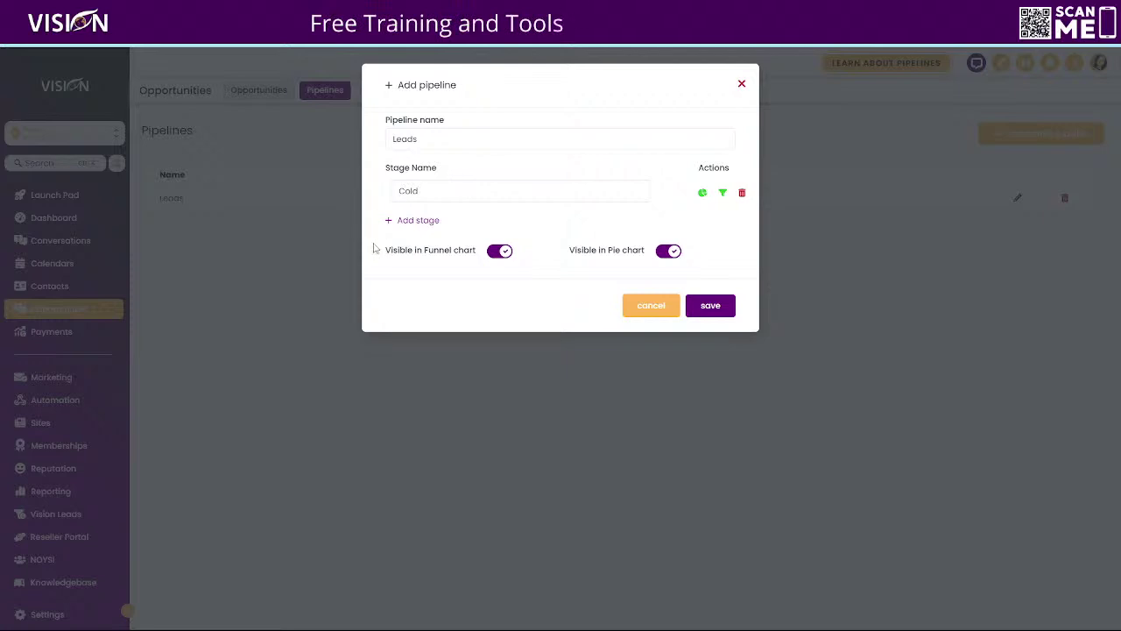
left_click(418, 221)
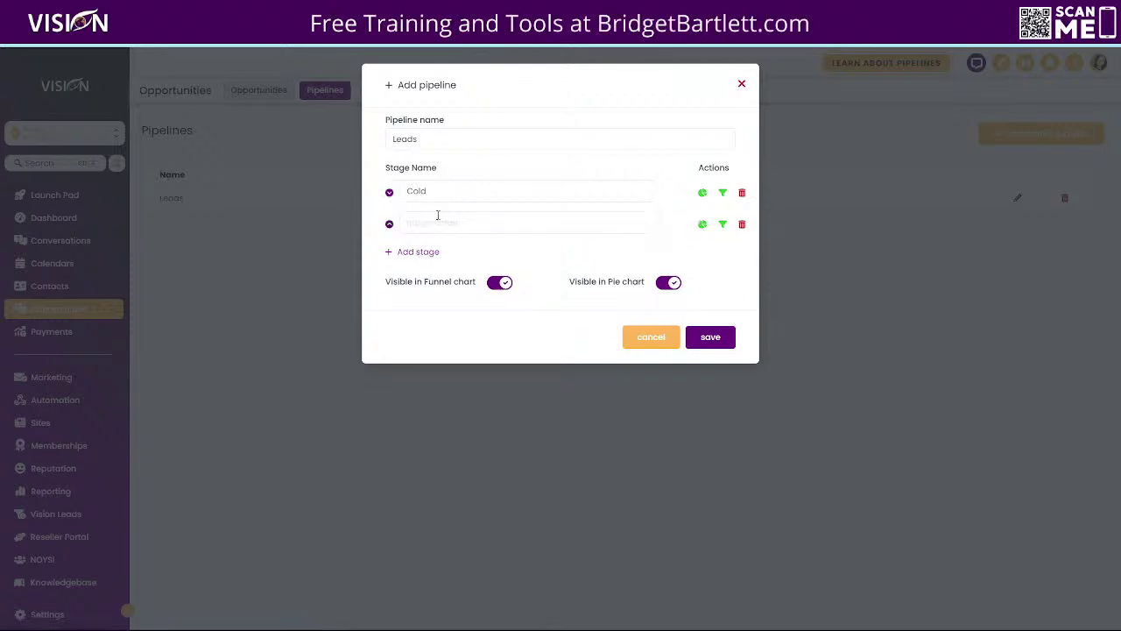
type("Warm")
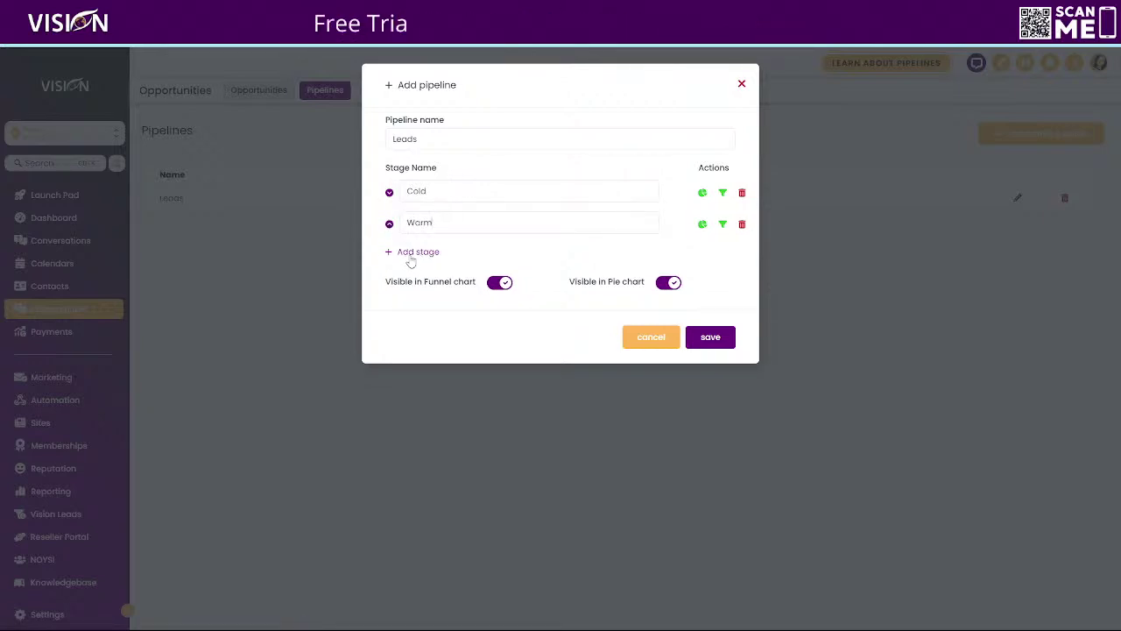
left_click(410, 253)
type("Hot")
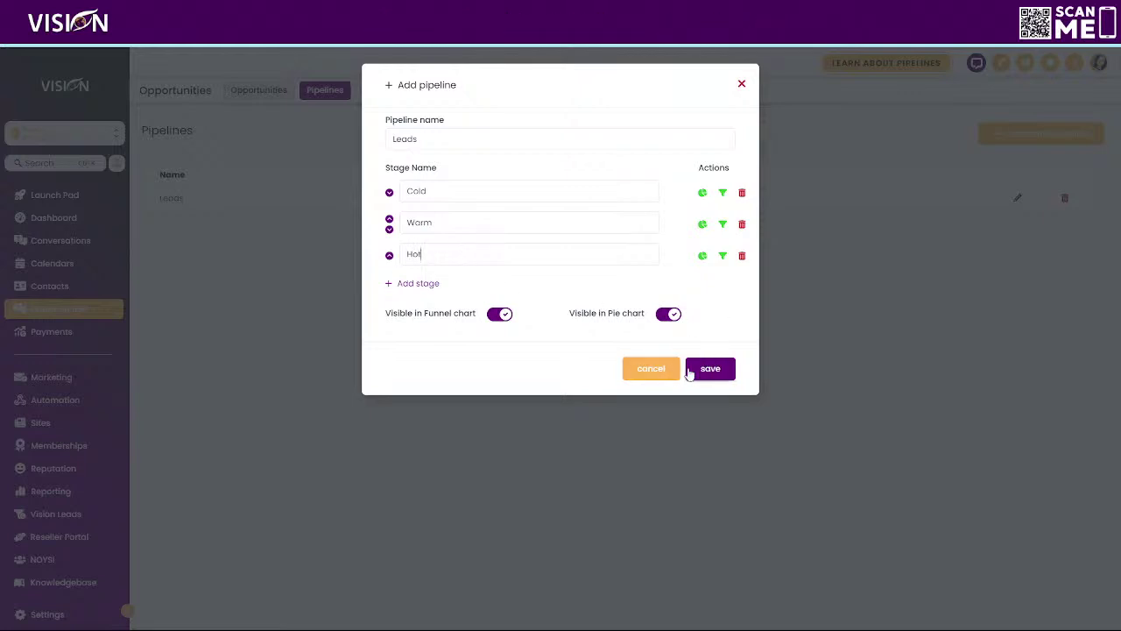
left_click(740, 85)
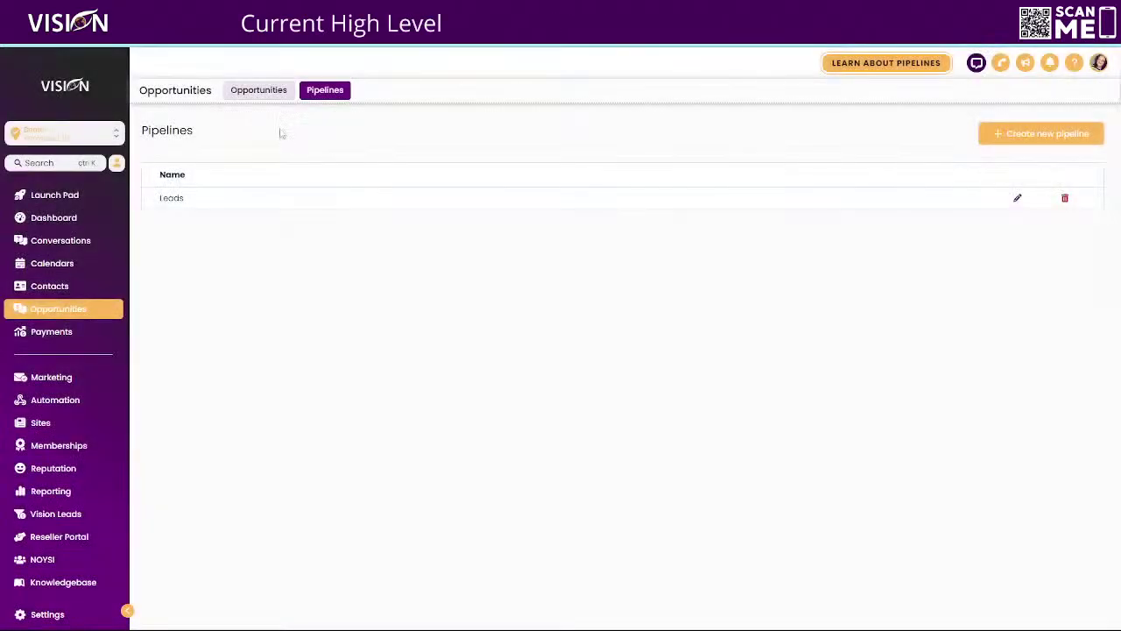
Step: Start a new Number custom field in the account settings and name it Leads Score
left_click(259, 90)
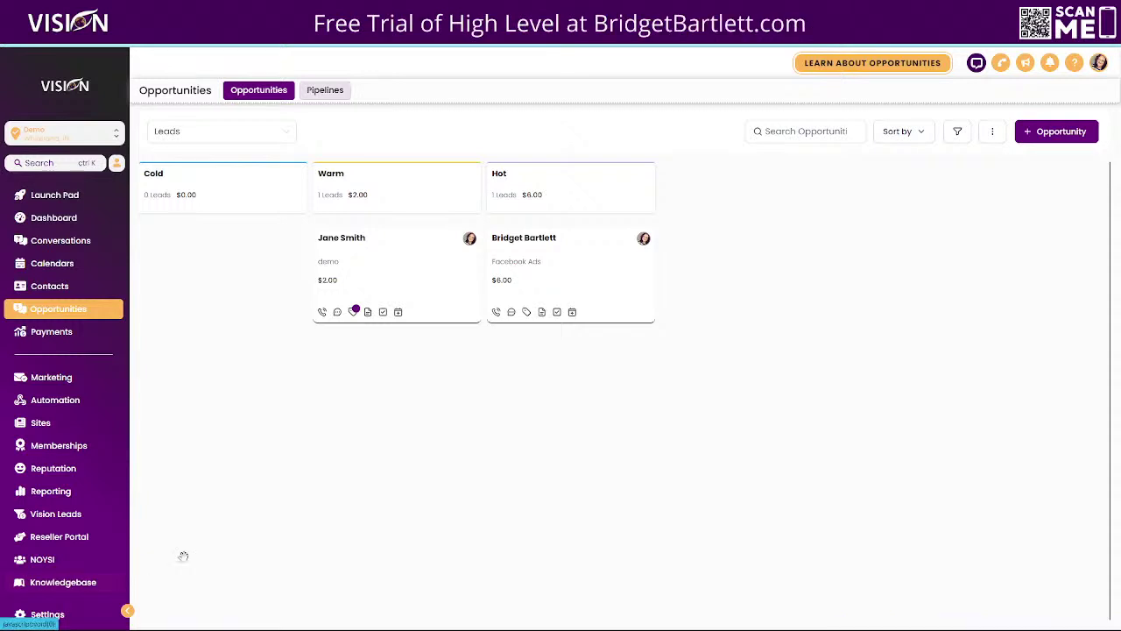
left_click(52, 616)
left_click(52, 435)
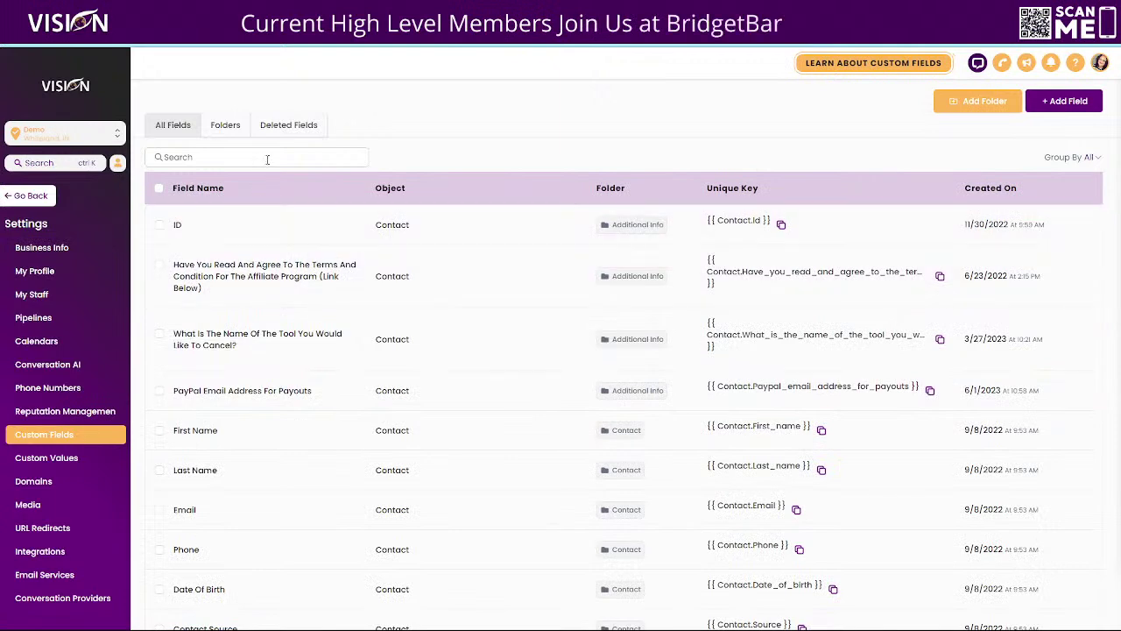
left_click(1079, 104)
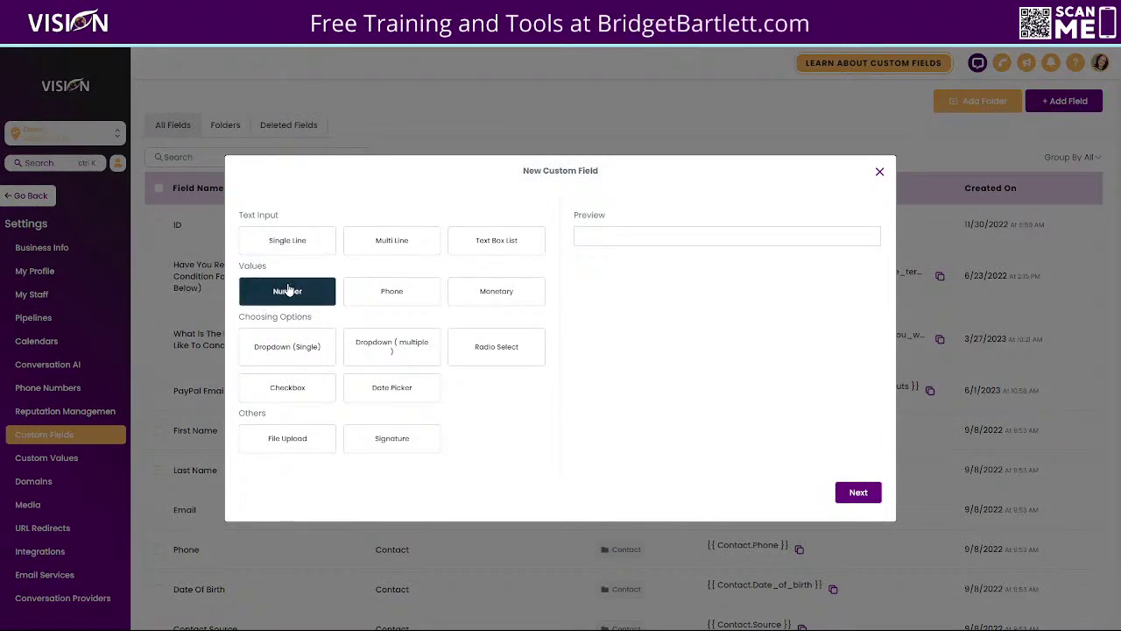
left_click(289, 291)
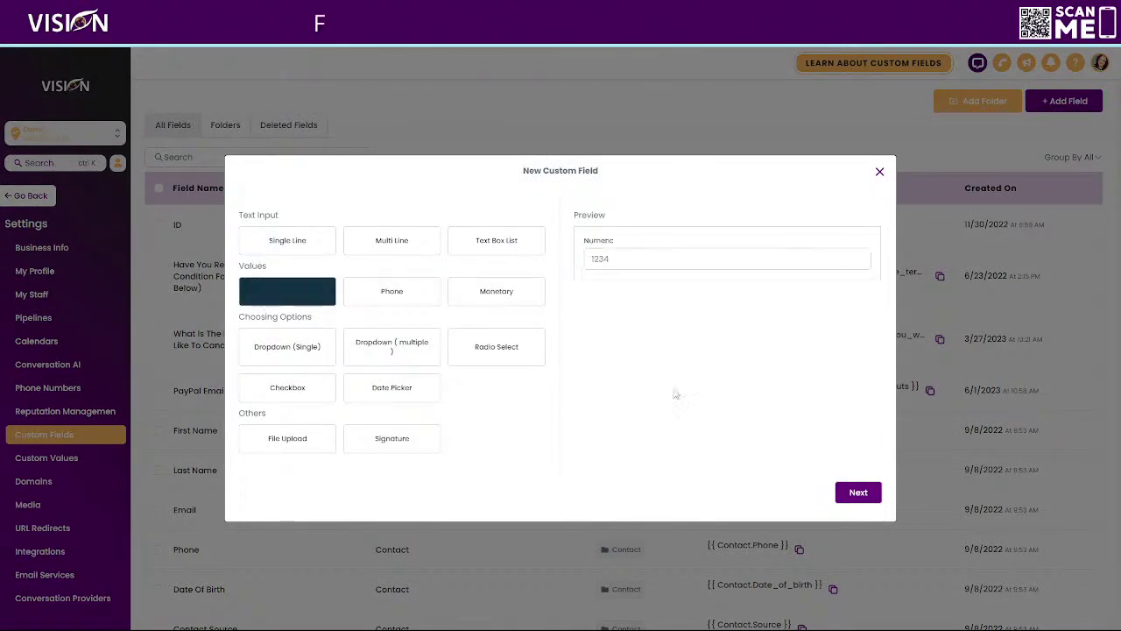
left_click(848, 495)
left_click(295, 307)
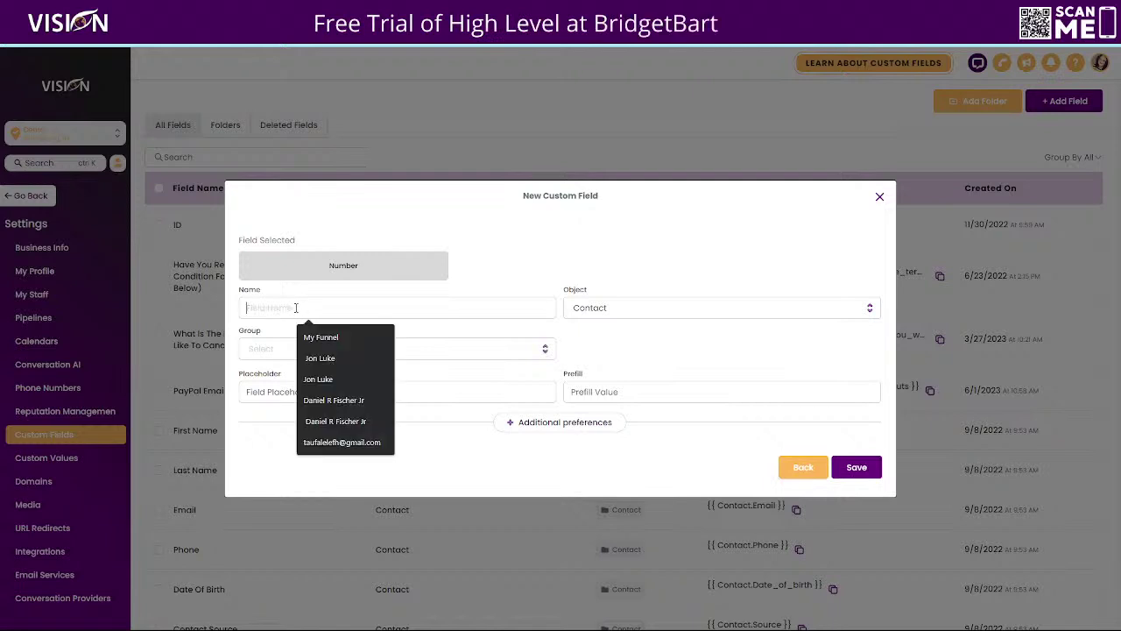
type("Leads Score")
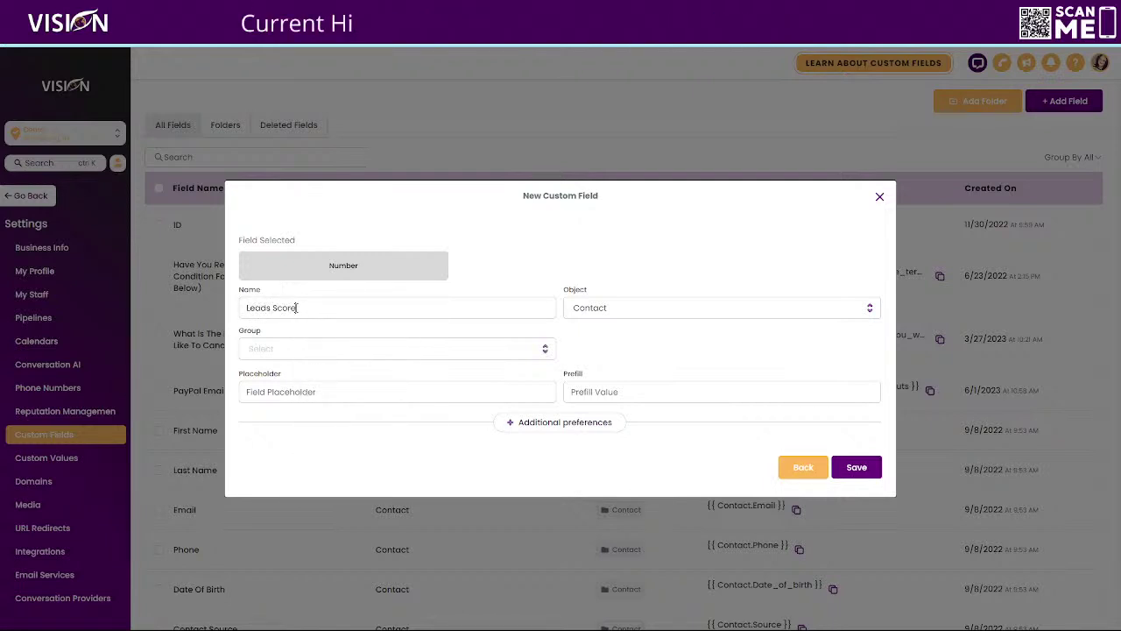
Step: Keep the new field's object as Contact, set group General Info and placeholder Leads Score, and discard the field
left_click(620, 311)
left_click(585, 275)
left_click(274, 351)
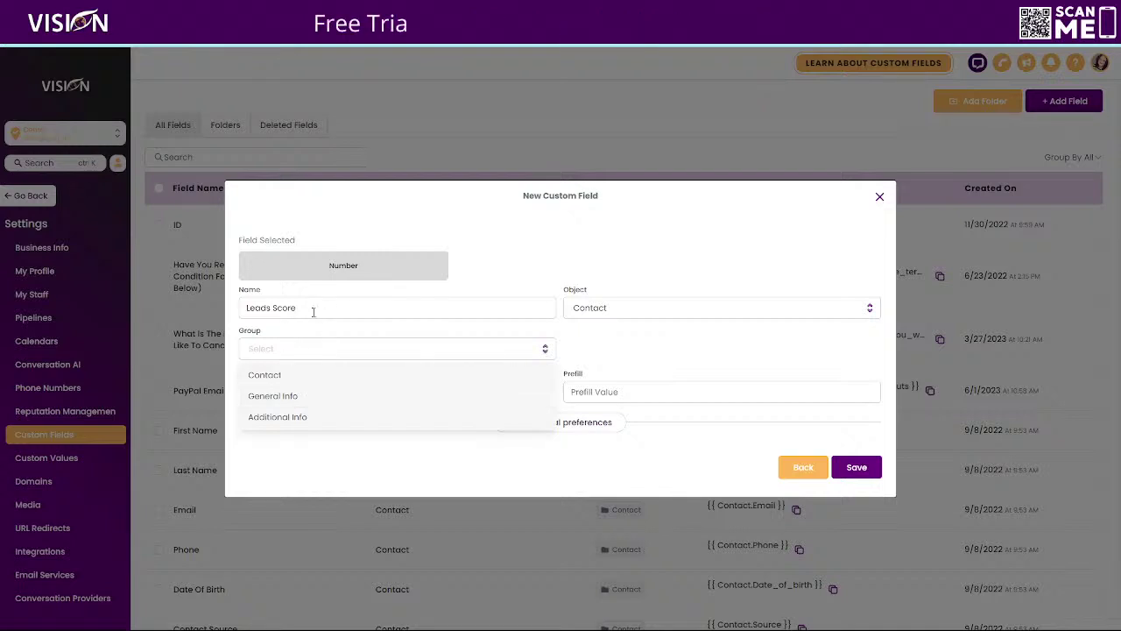
left_click(276, 397)
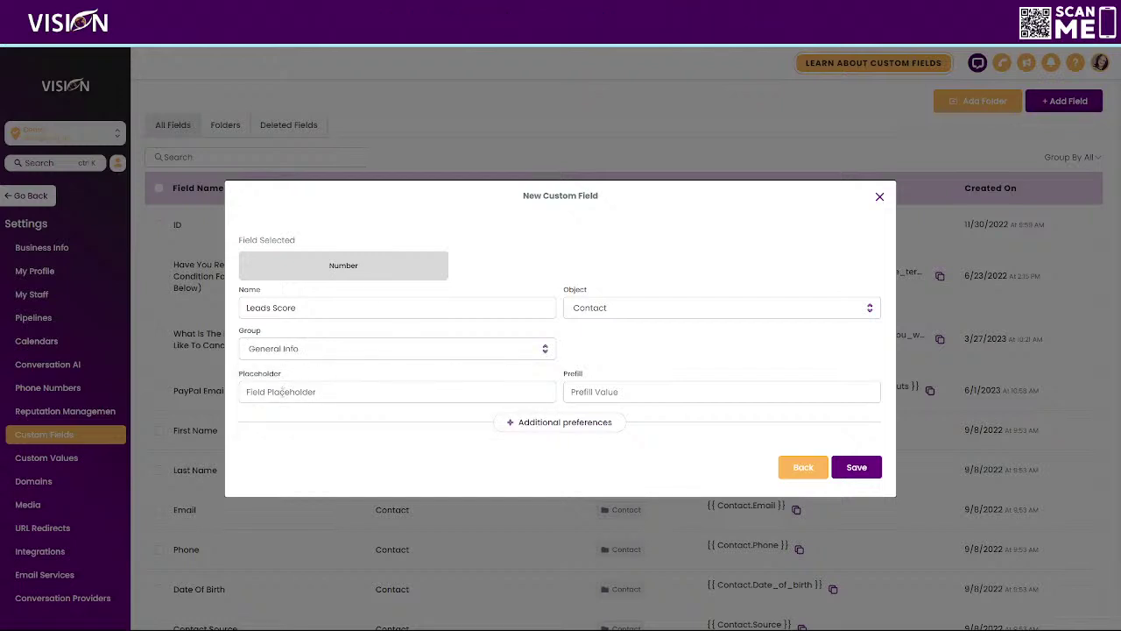
left_click_drag(297, 307, 242, 307)
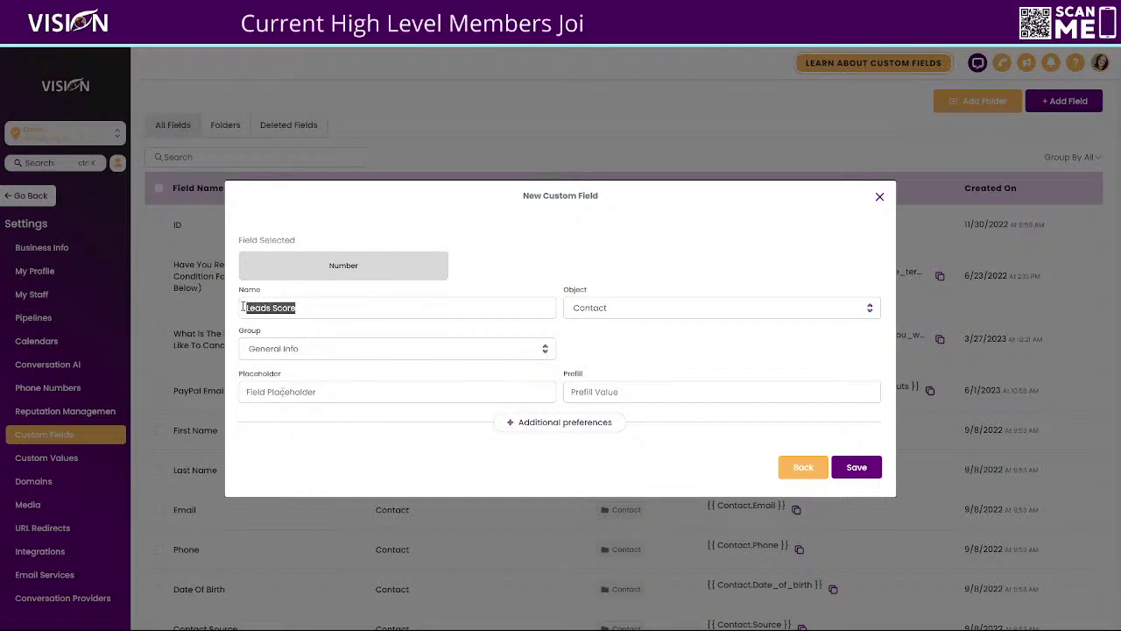
key("ctrl+c")
left_click(457, 390)
key("ctrl+v")
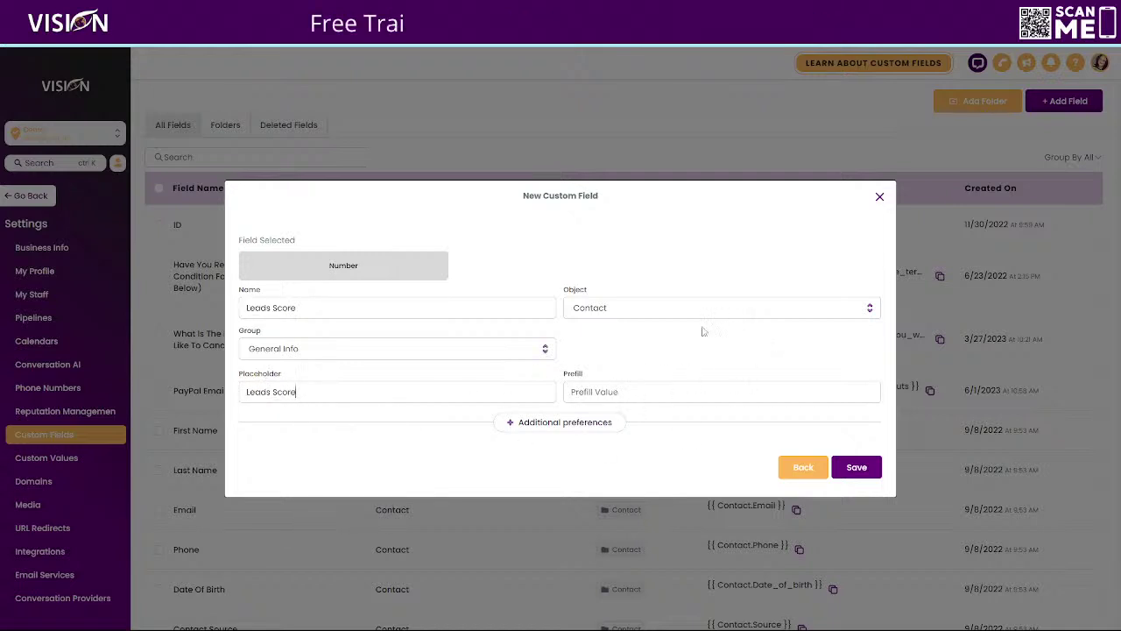
left_click(880, 196)
Step: Search the custom fields for "lead", review the settings of the existing Lead Score field, and close it unchanged
left_click(242, 156)
type("lead")
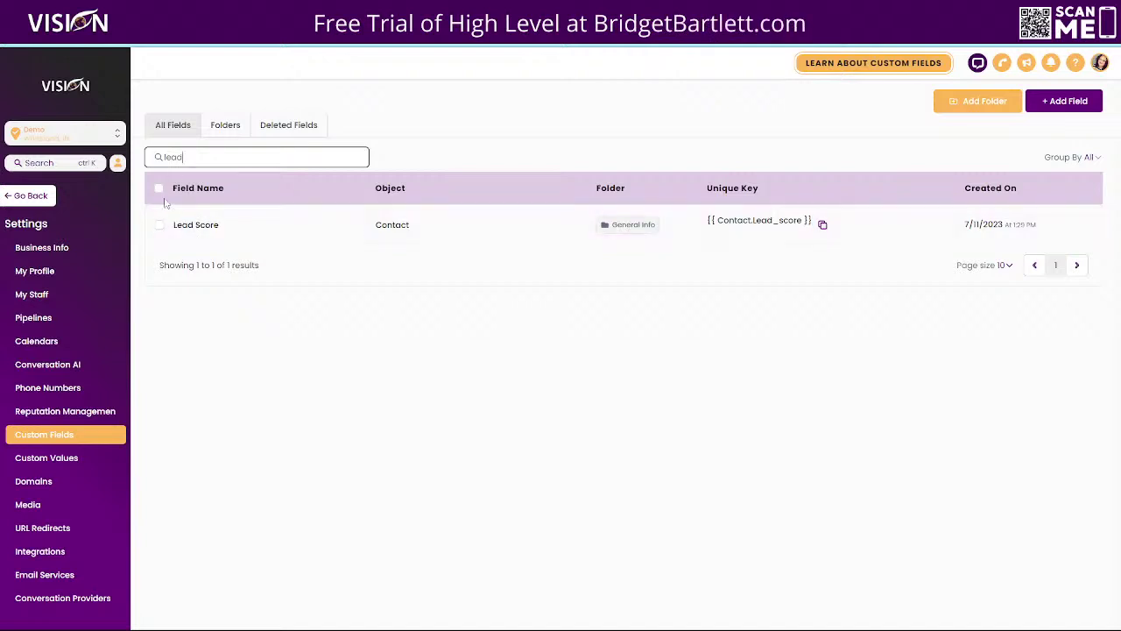
left_click(159, 225)
left_click(232, 190)
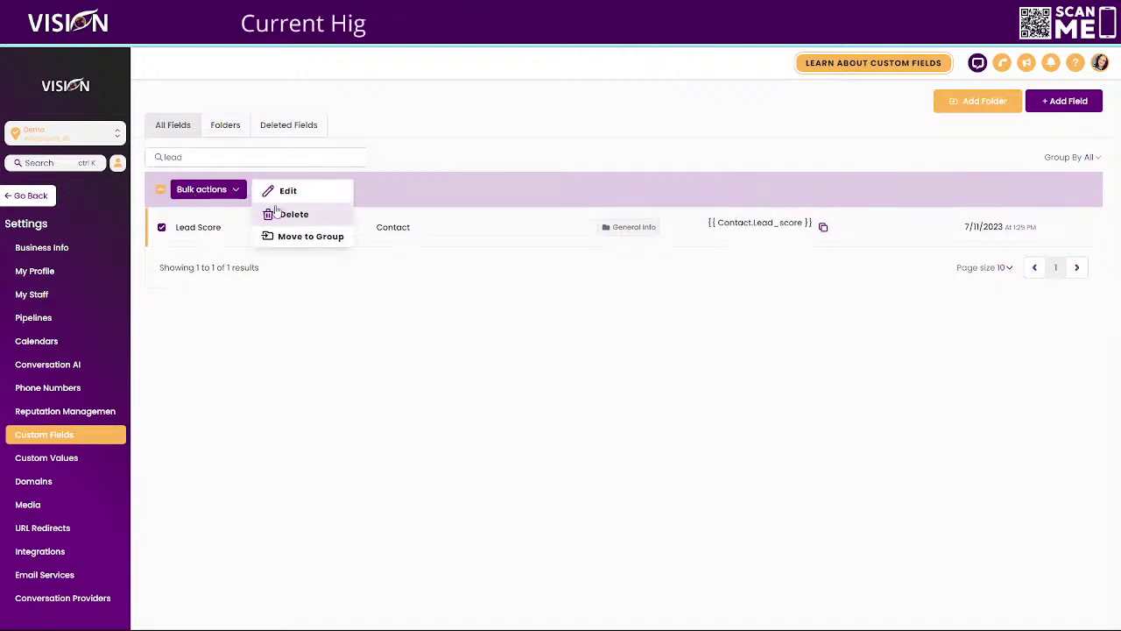
left_click(282, 191)
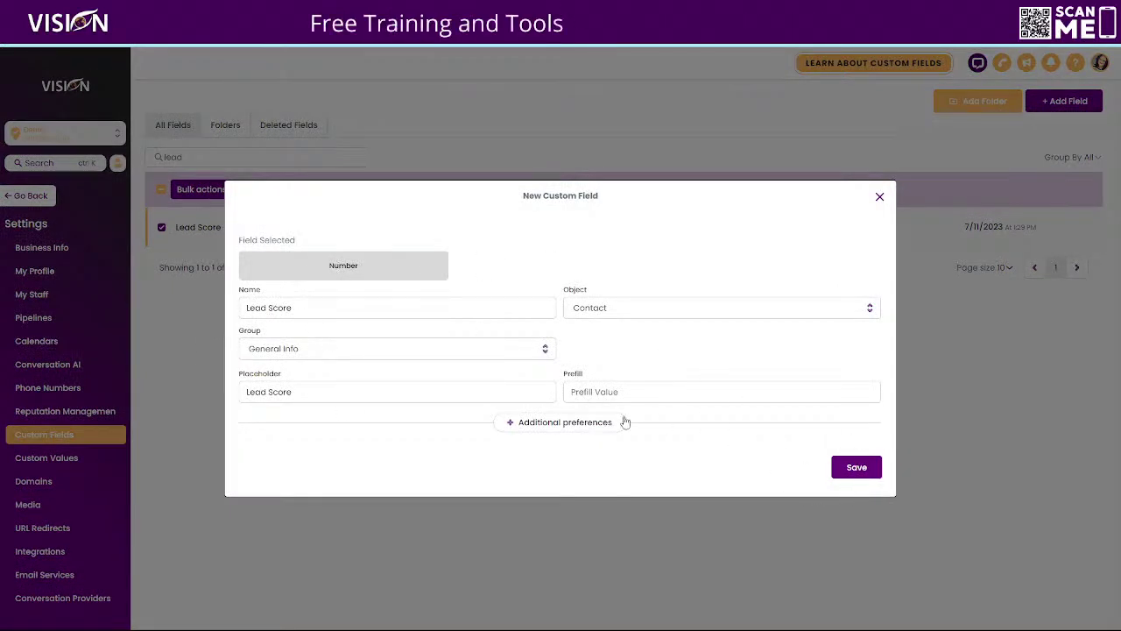
left_click(880, 197)
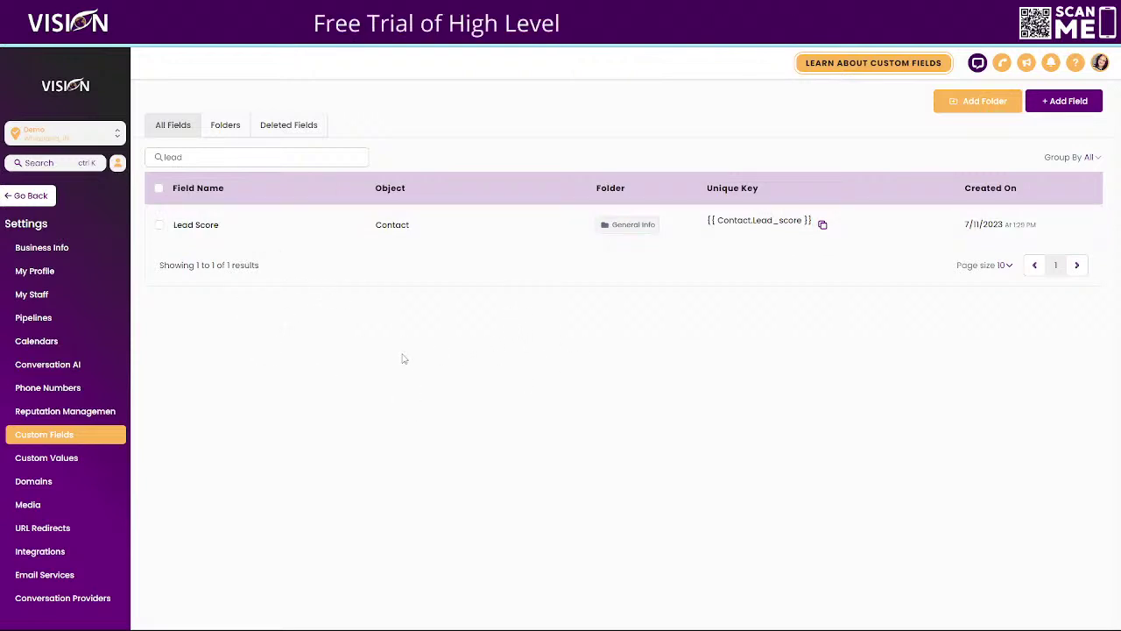
Step: Leave the settings and open the "1. Manage Subscribers" folder of automation workflows
left_click(31, 196)
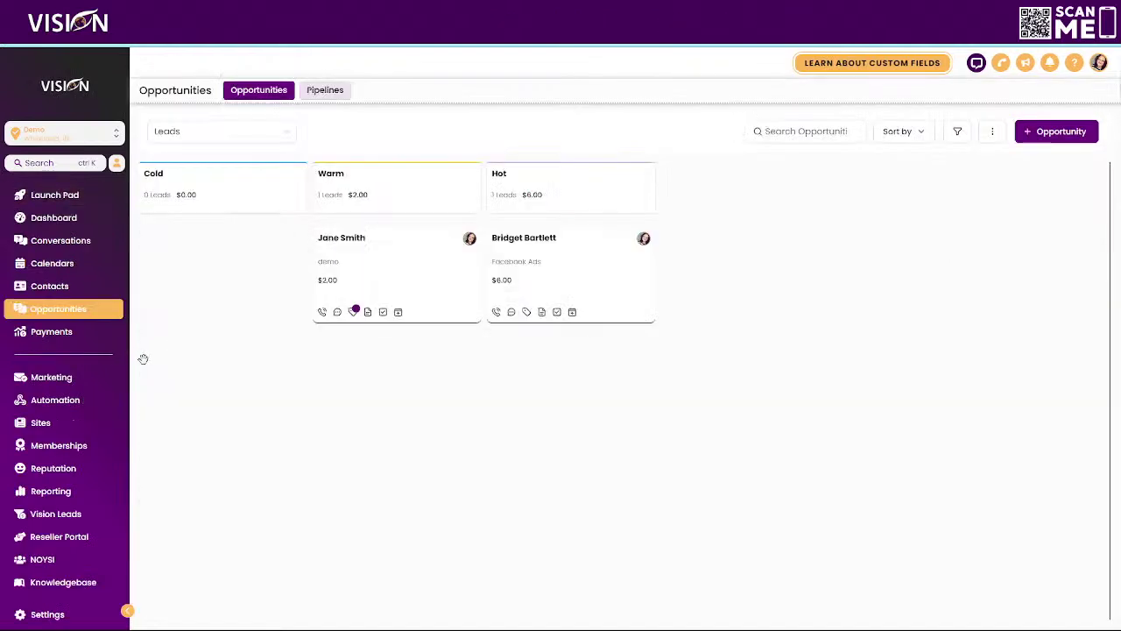
left_click(53, 399)
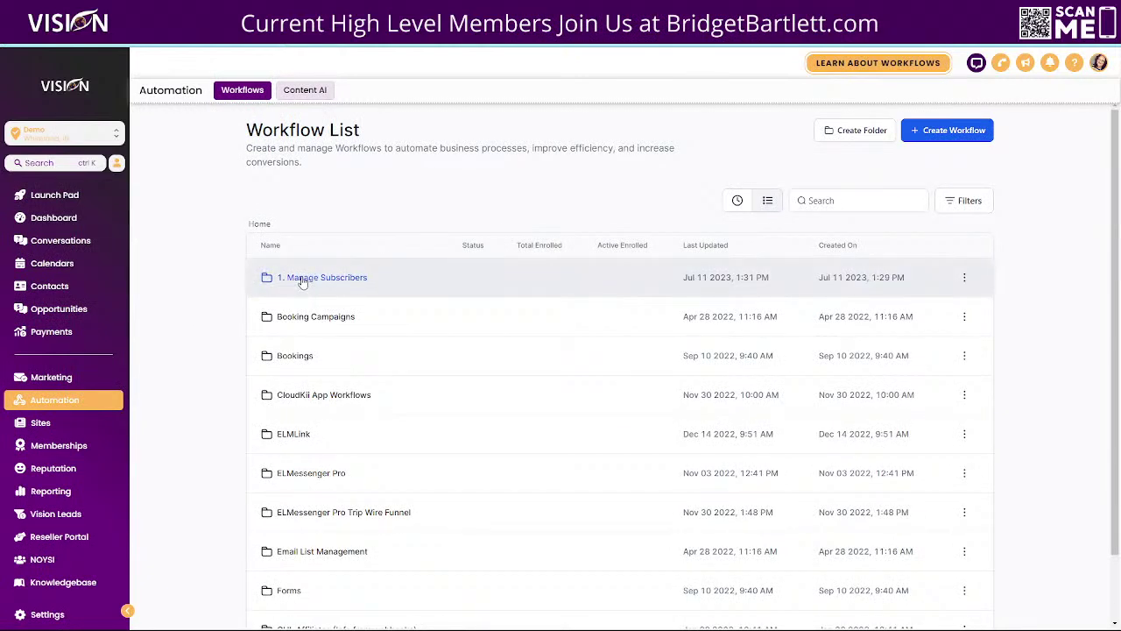
left_click(304, 282)
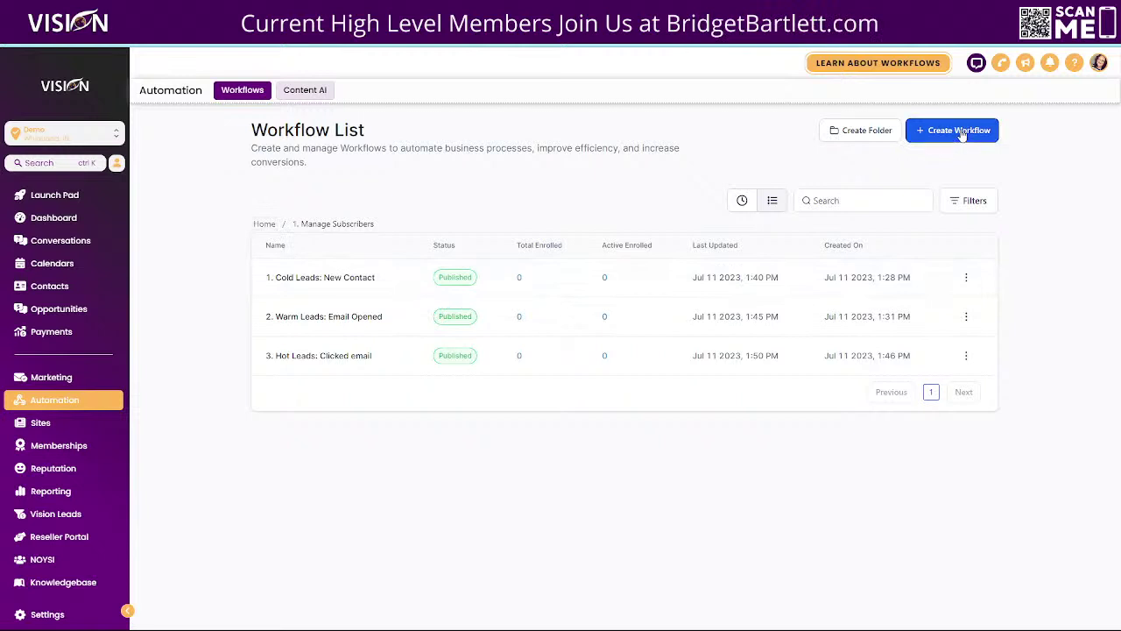
Step: Create a blank workflow from scratch in the folder and return to the workflow list
left_click(928, 129)
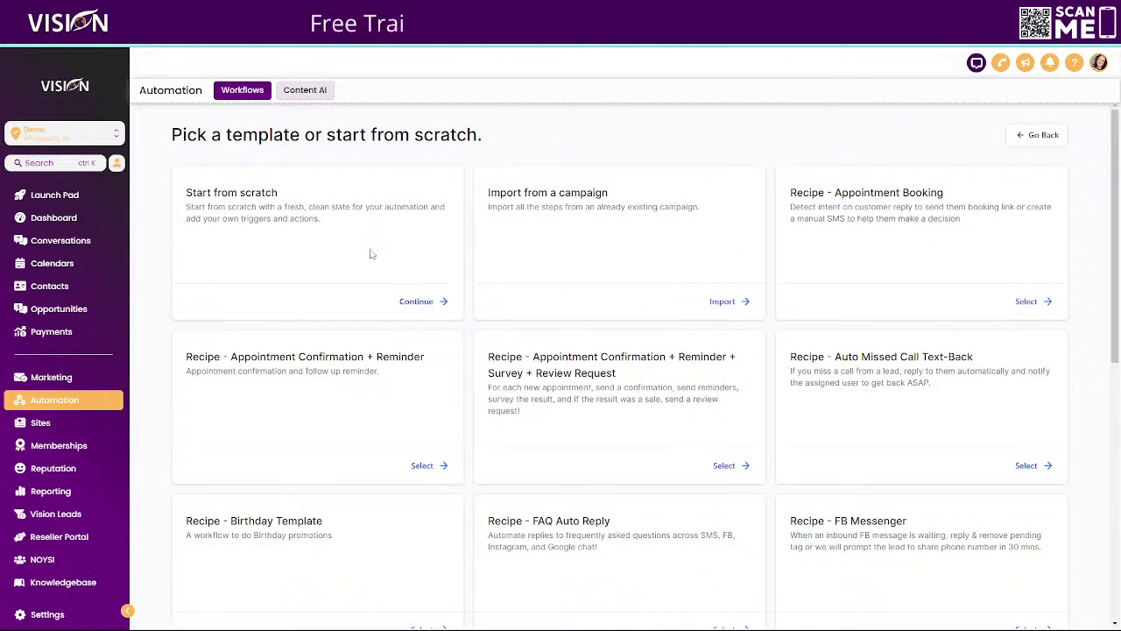
left_click(438, 300)
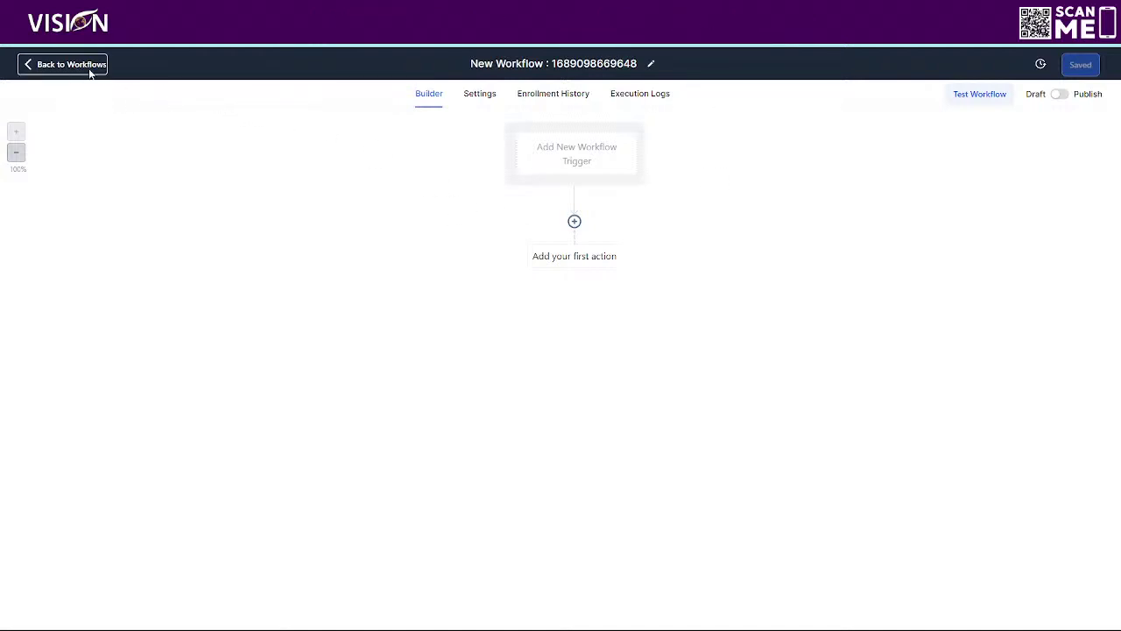
left_click(76, 68)
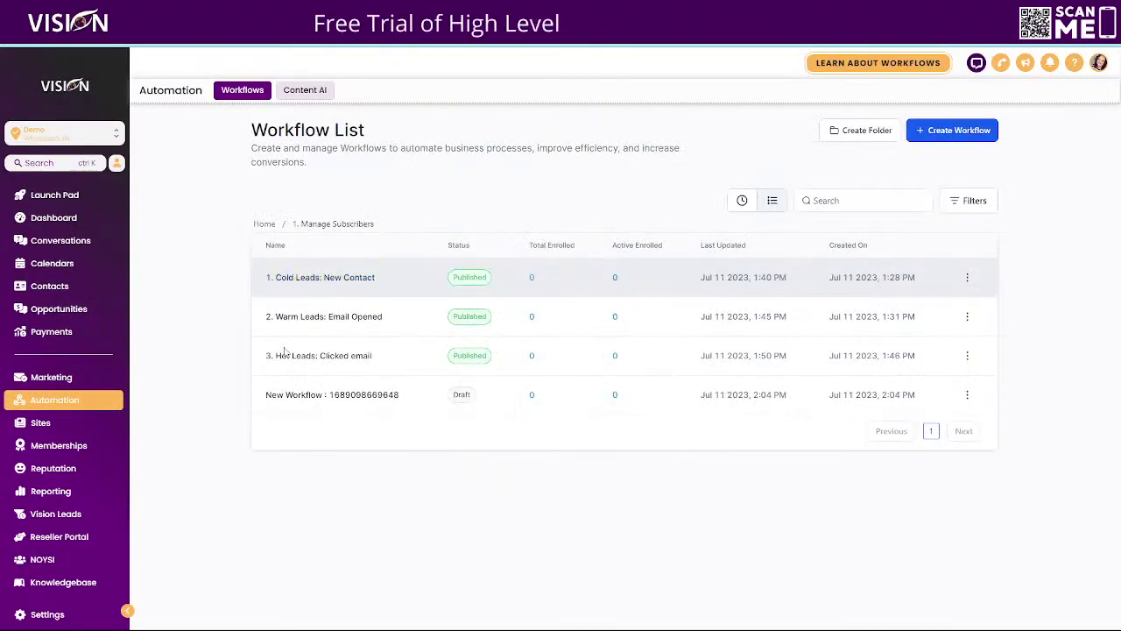
Step: Delete the blank draft workflow from the folder, entering CONFIRM as the confirmation text
left_click(966, 394)
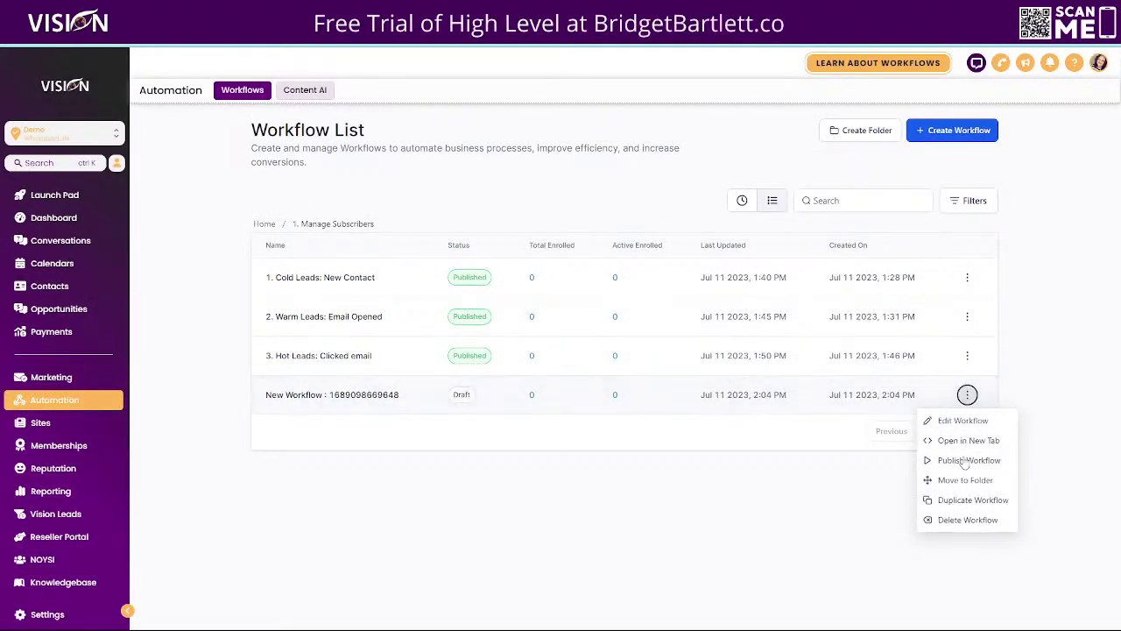
left_click(955, 518)
left_click_drag(499, 366, 525, 369)
right_click(523, 365)
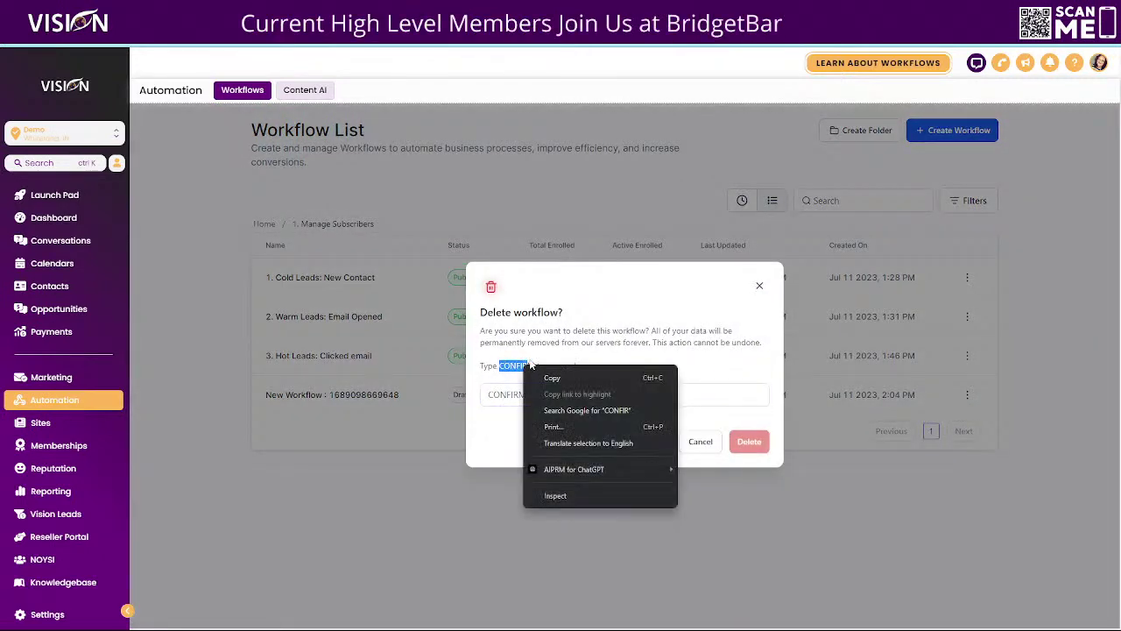
left_click(536, 365)
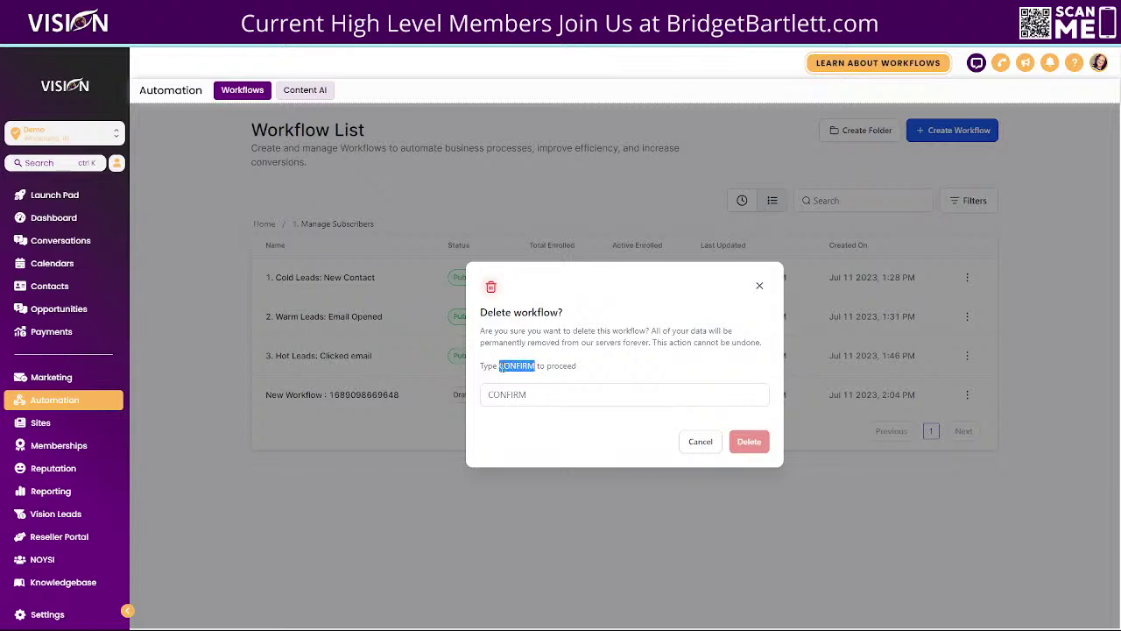
right_click(506, 368)
left_click(526, 379)
left_click(513, 398)
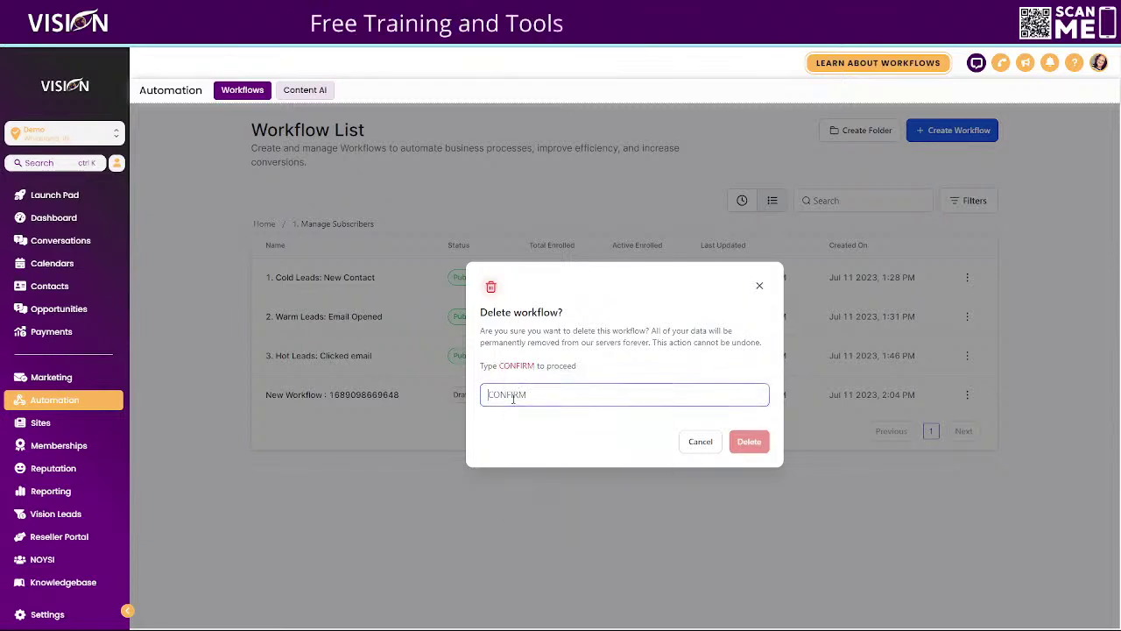
key("ctrl+v")
left_click(745, 441)
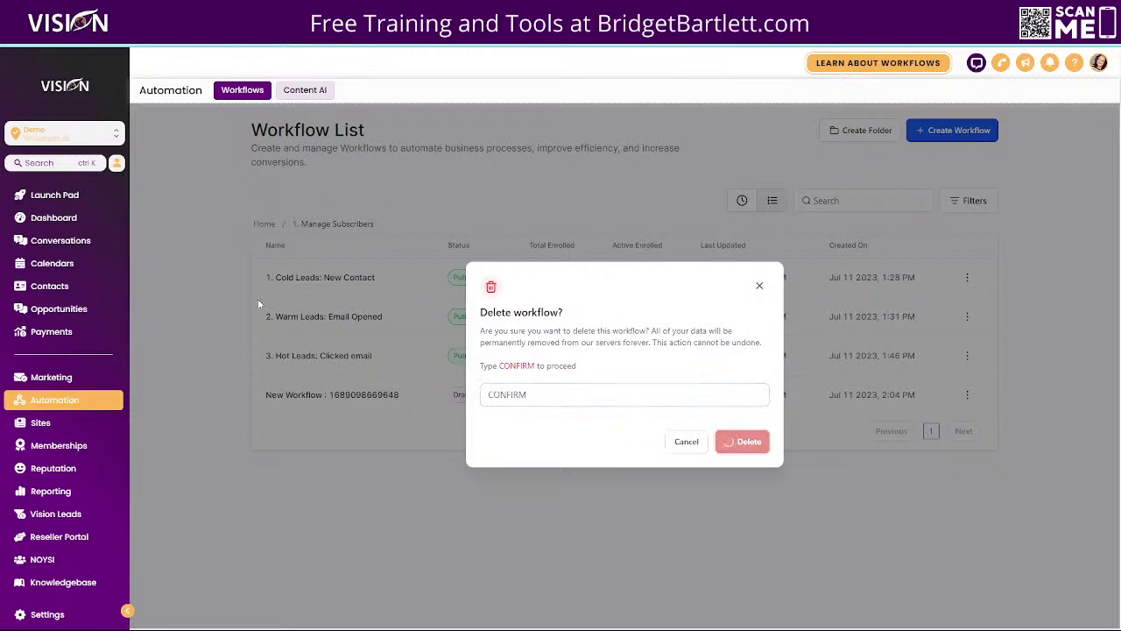
Step: Open the "1. Cold Leads: New Contact" workflow and review its Contact Created trigger, leaving it unchanged
left_click(322, 278)
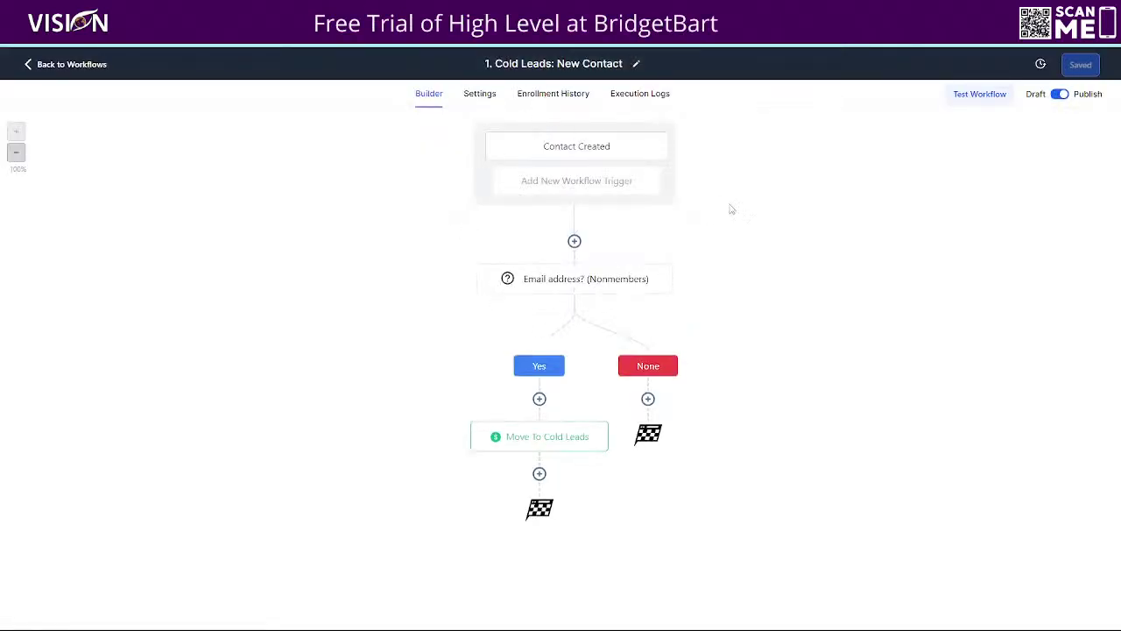
left_click(574, 148)
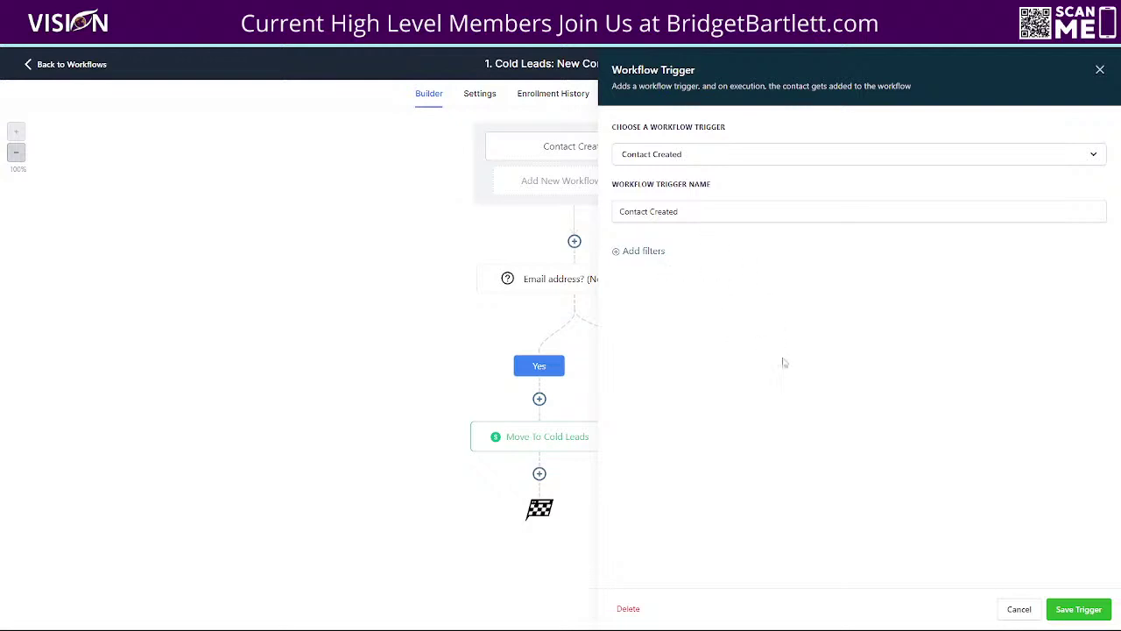
left_click(1018, 609)
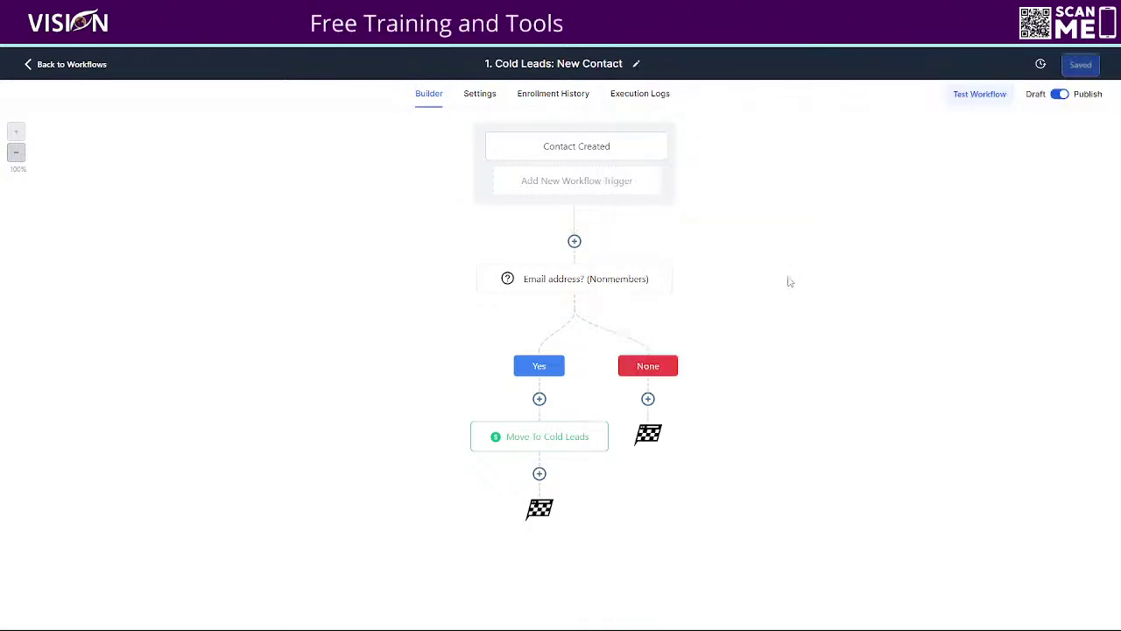
Step: Look through the available workflow actions for If/Else and review the "Email address? (Nonmembers)" condition, cancelling without changes
left_click(574, 242)
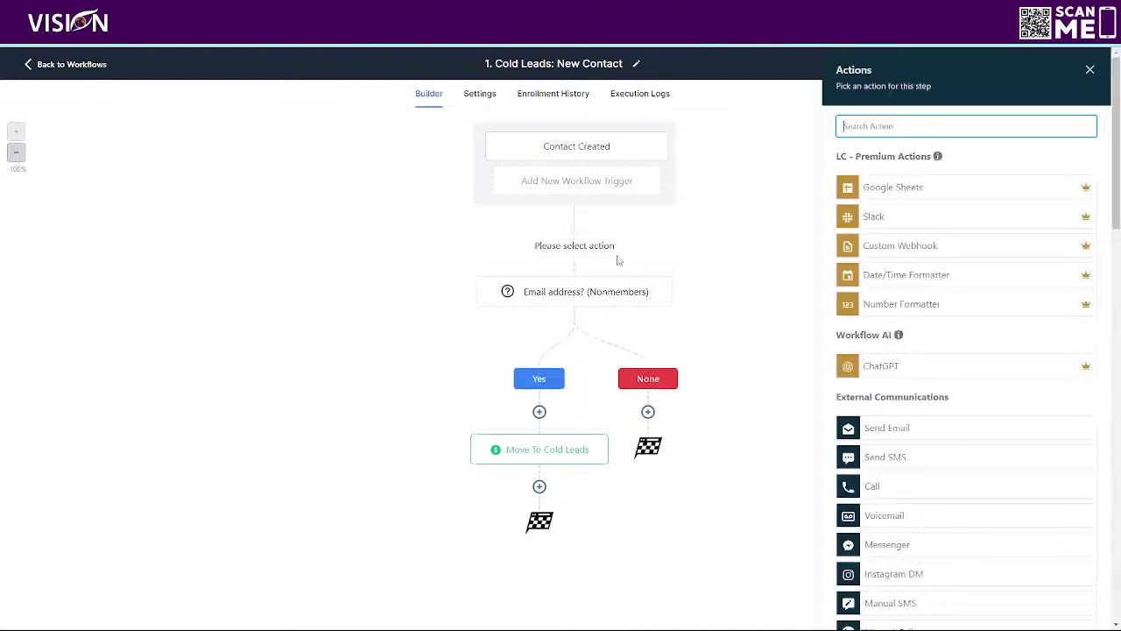
scroll(978, 368, "down", 15)
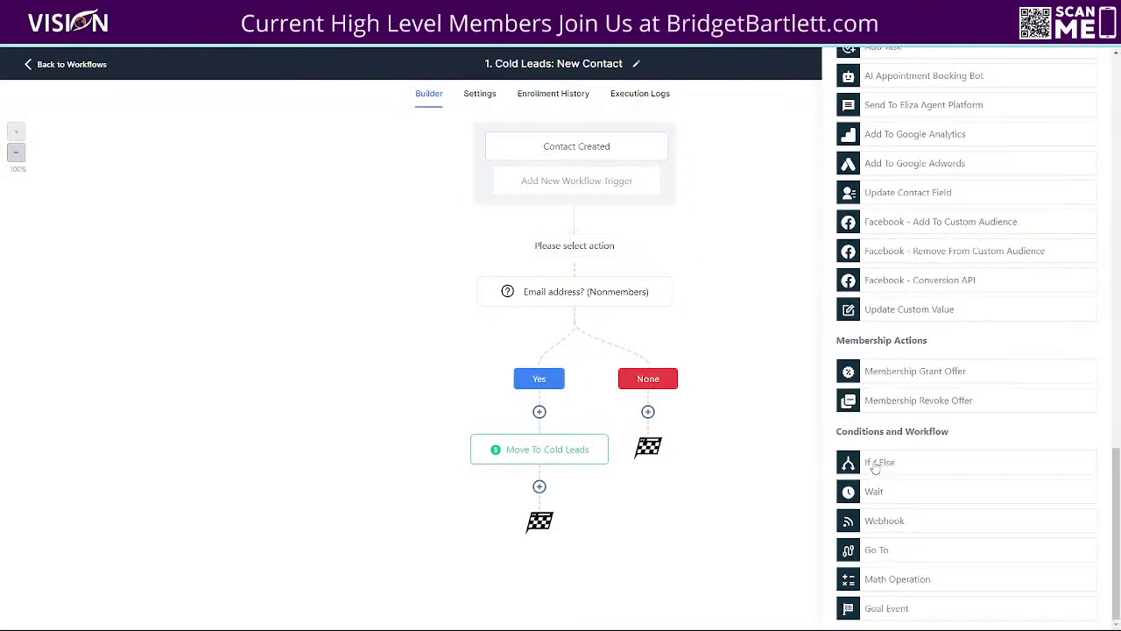
left_click(563, 294)
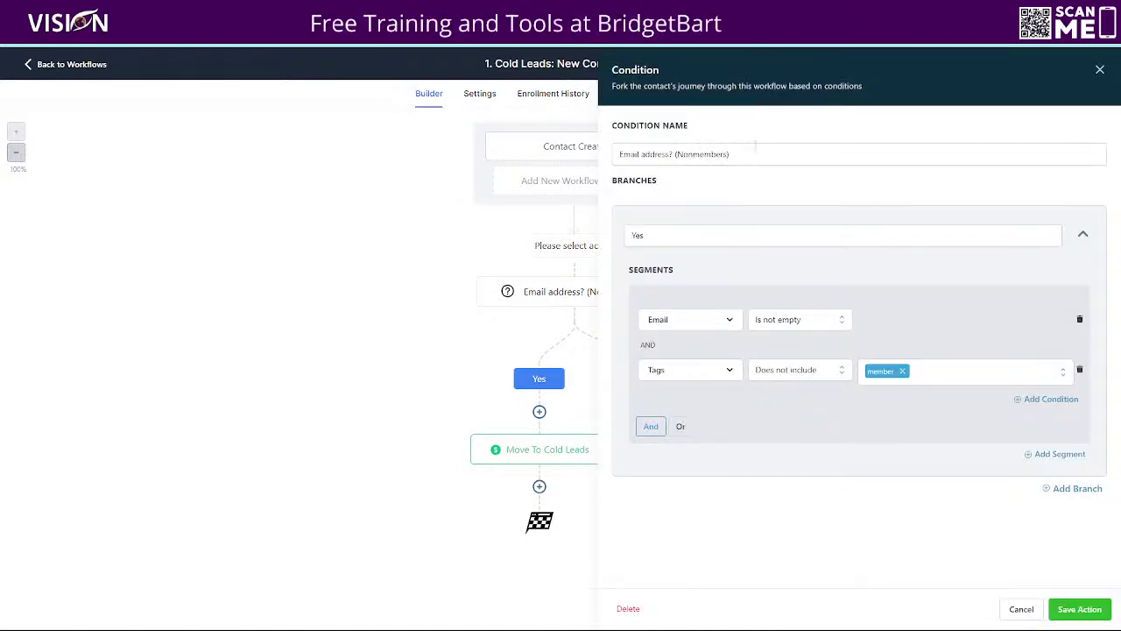
left_click_drag(745, 154, 613, 155)
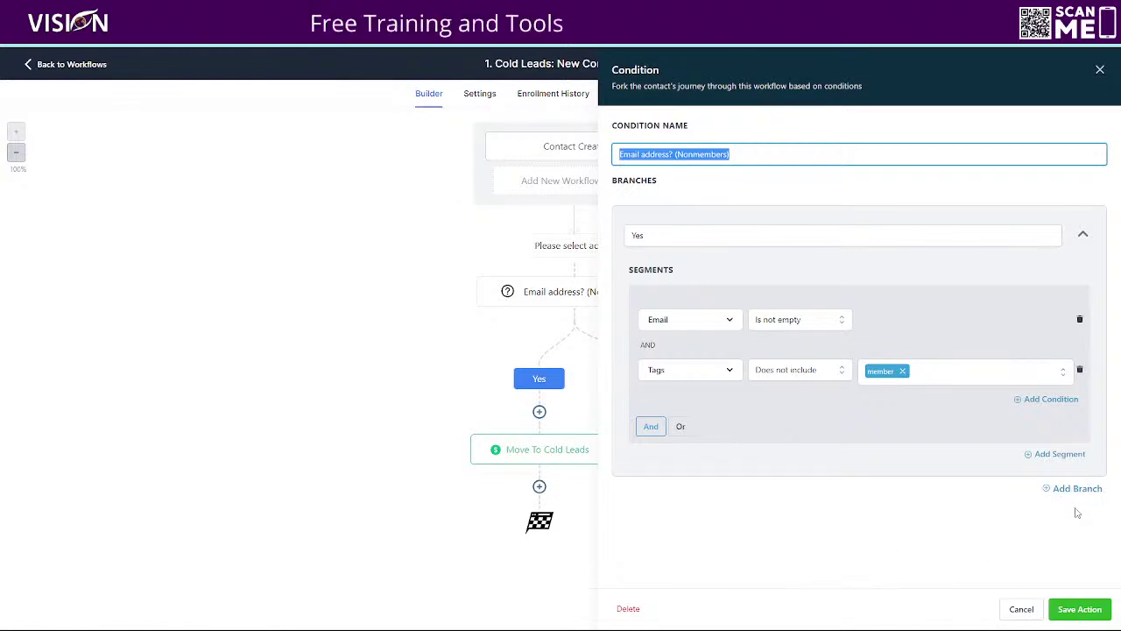
left_click(1017, 610)
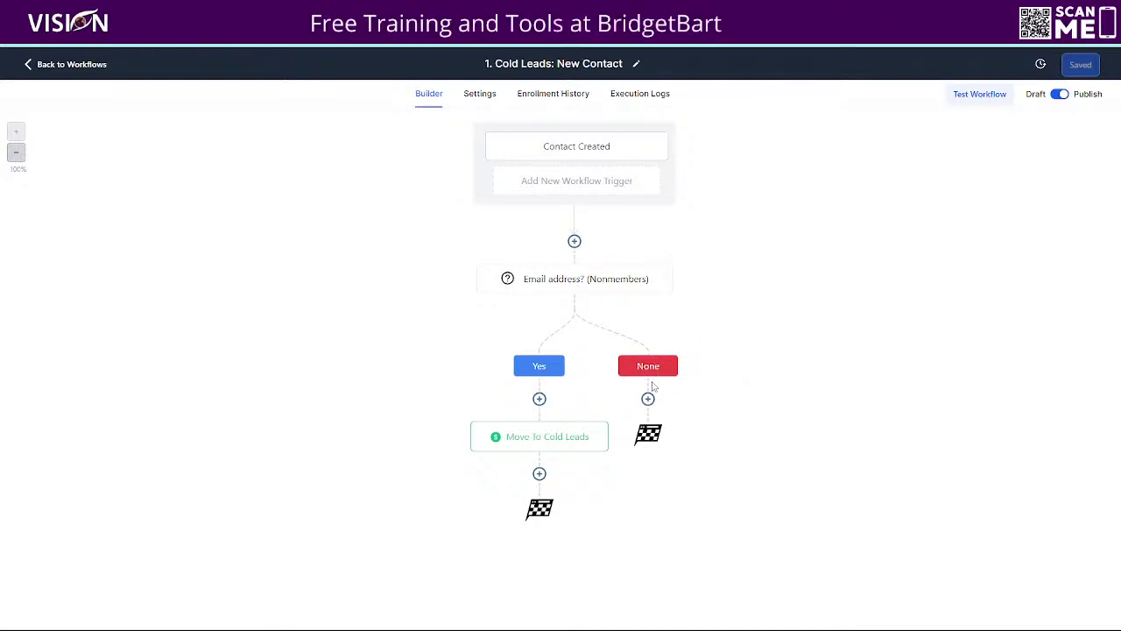
left_click(608, 278)
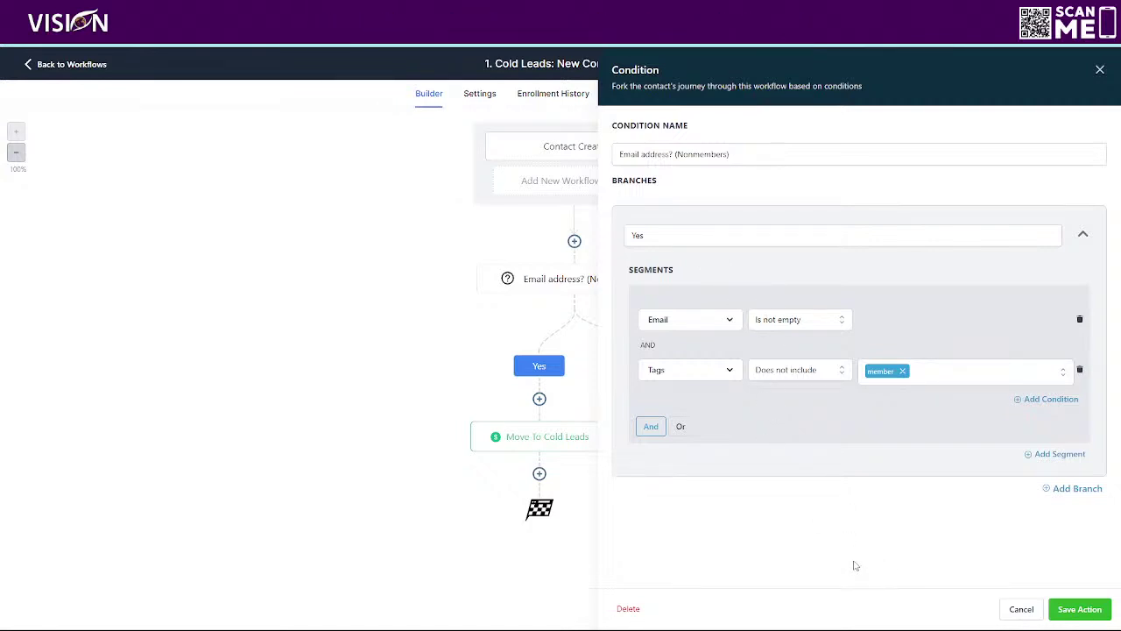
left_click(1018, 609)
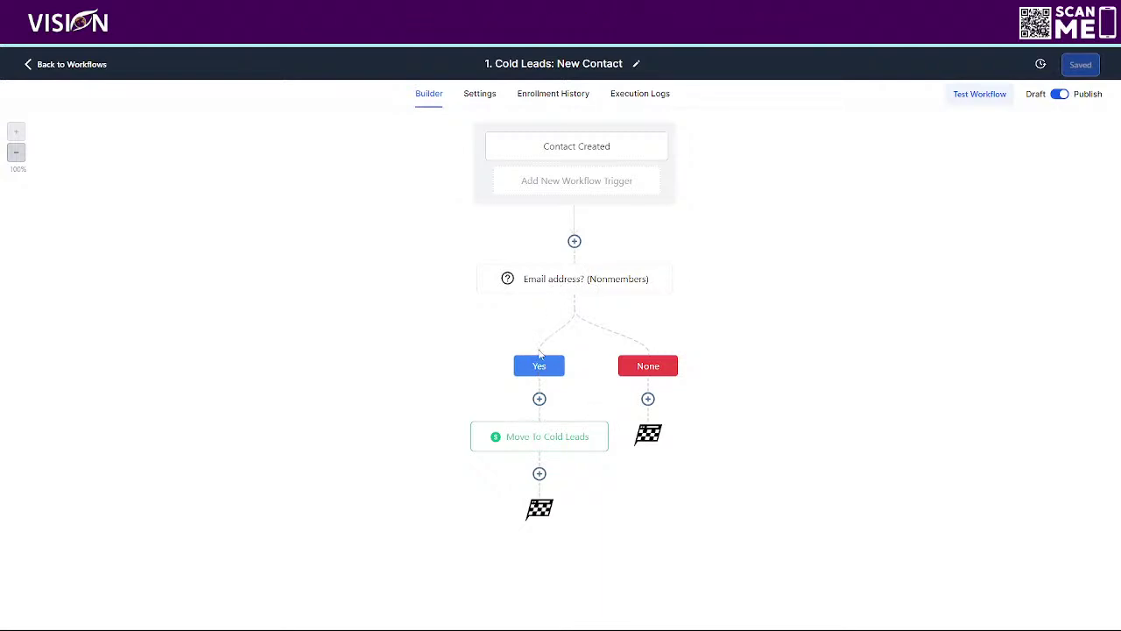
Step: View the Move to Cold Leads action and preview a blank Create/Update Opportunity action below it, cancelling without adding it
left_click(521, 444)
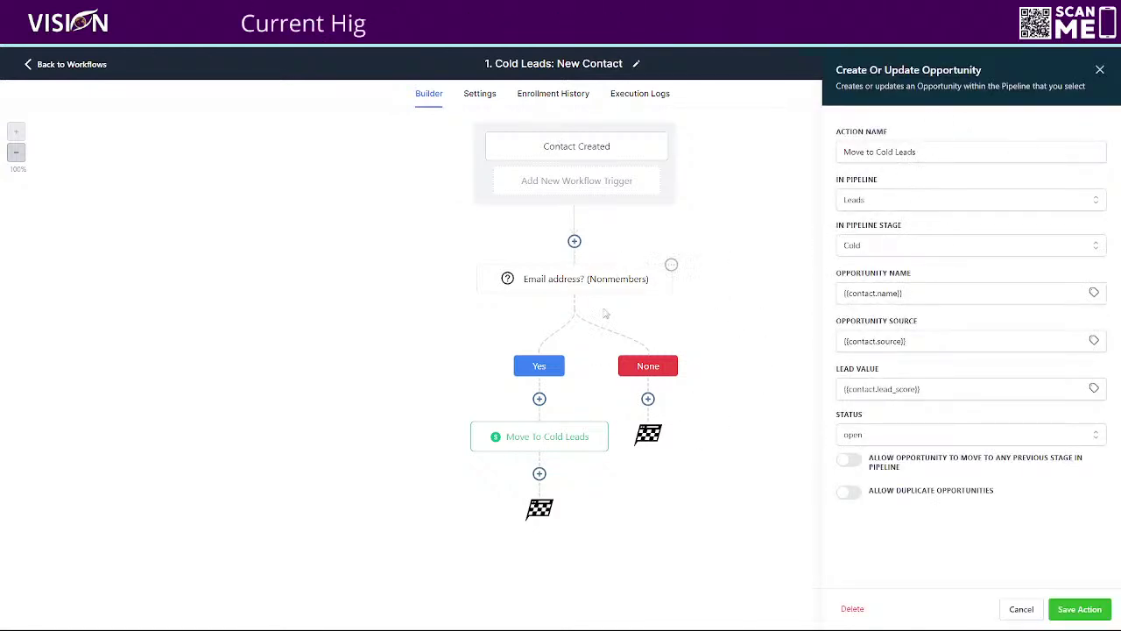
left_click(1099, 72)
left_click(539, 474)
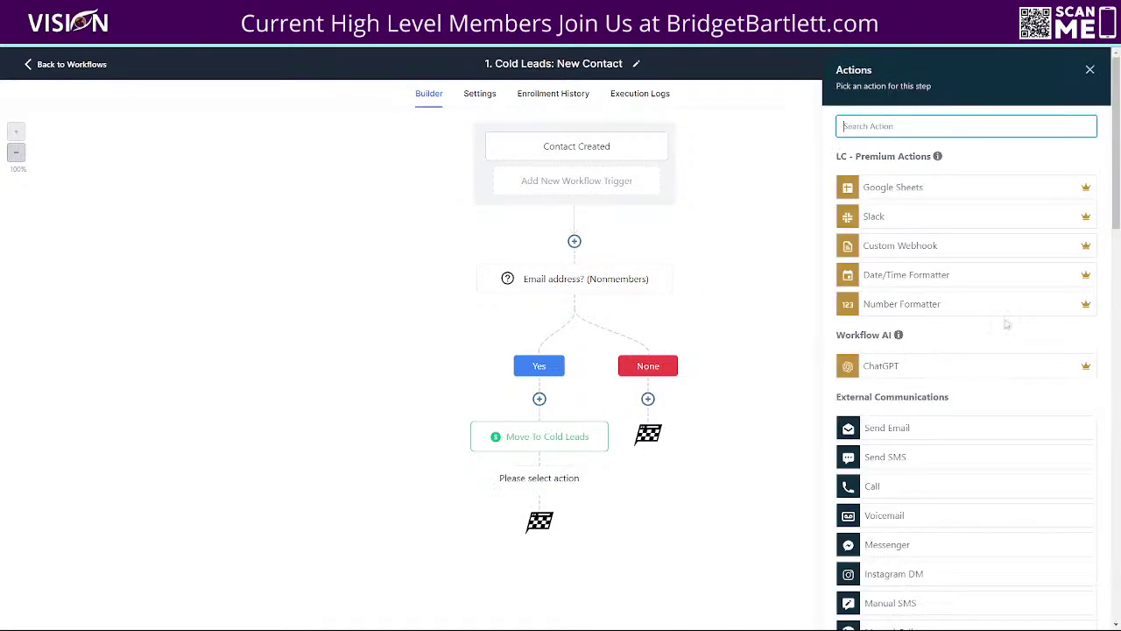
scroll(946, 393, "down", 6)
scroll(953, 397, "down", 1)
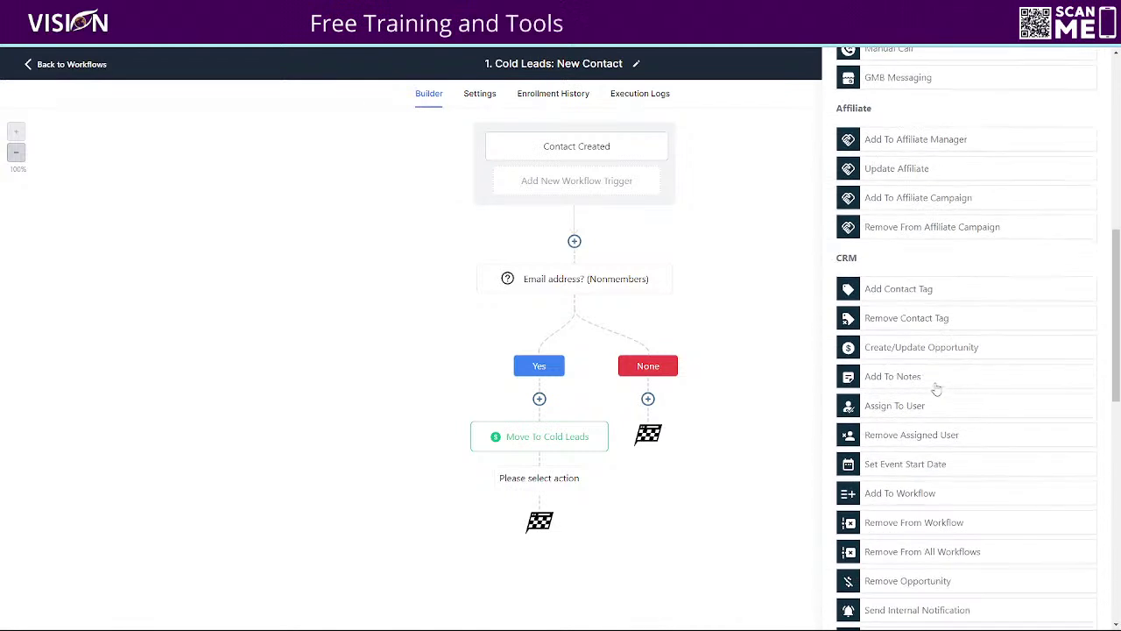
left_click(915, 348)
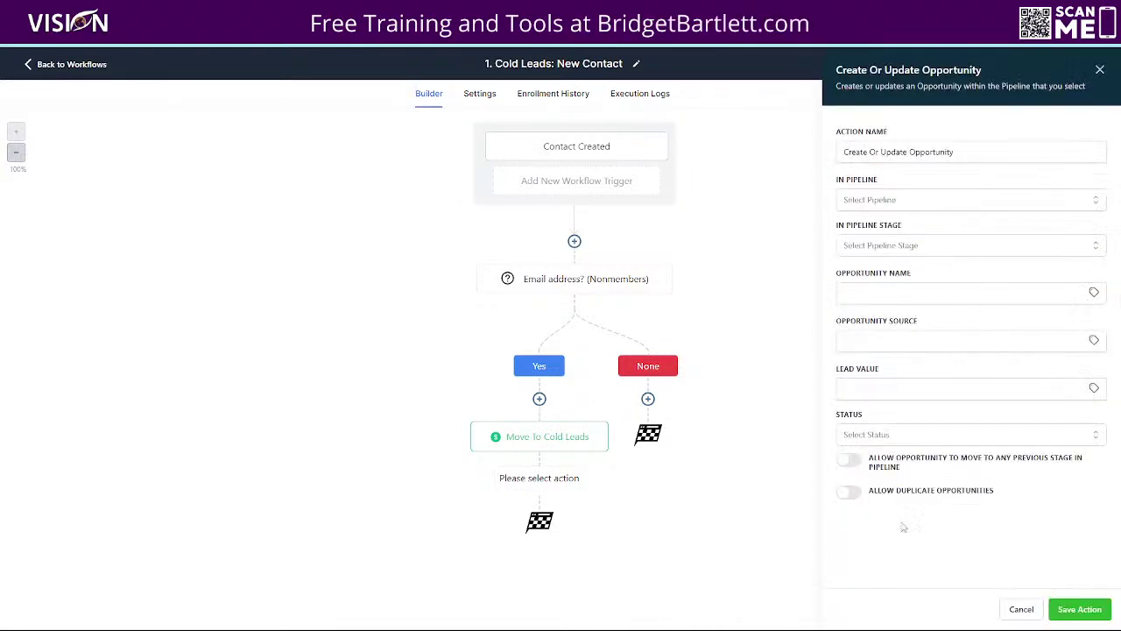
left_click(1016, 608)
Step: Open the Move to Cold Leads action and select the Cold stage of the Leads pipeline
left_click(546, 443)
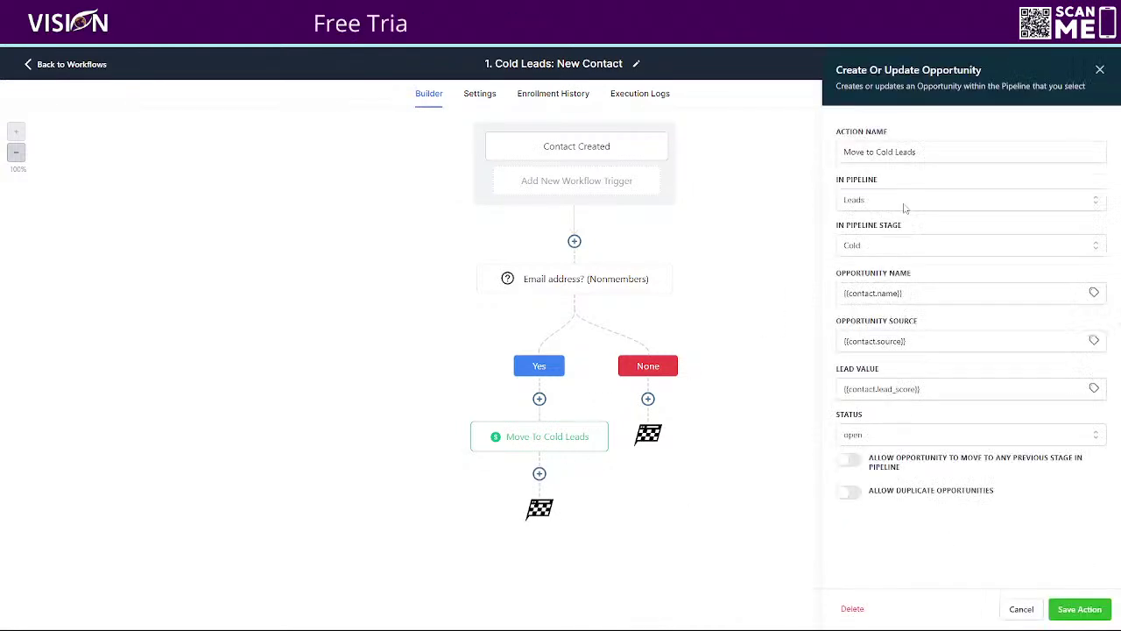
left_click_drag(932, 152, 840, 155)
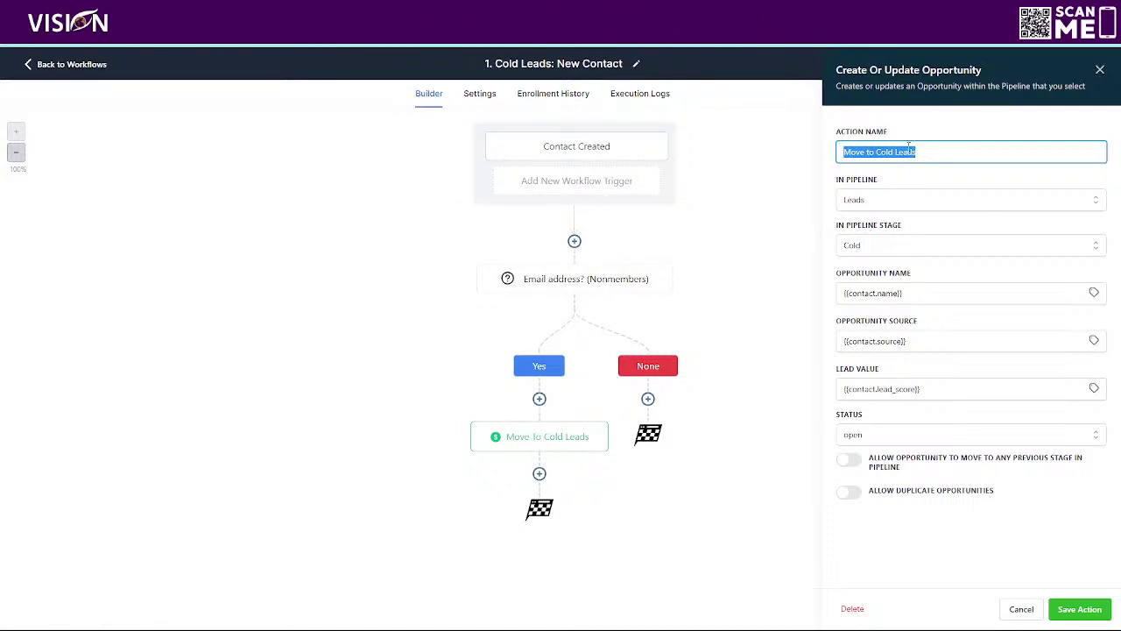
left_click(872, 199)
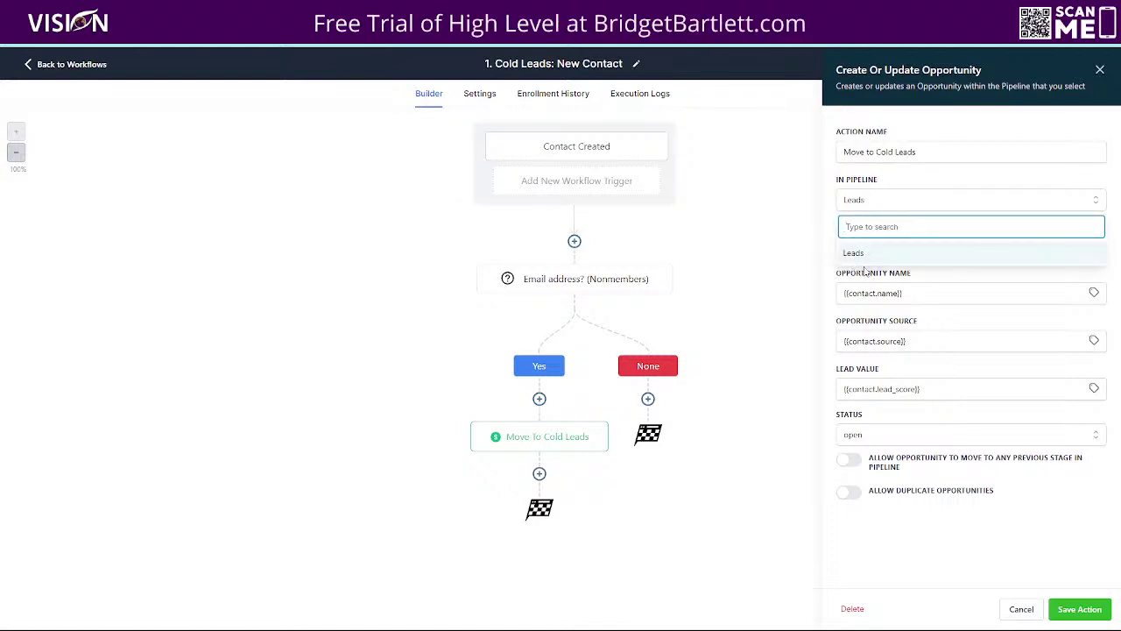
left_click(875, 196)
left_click(865, 248)
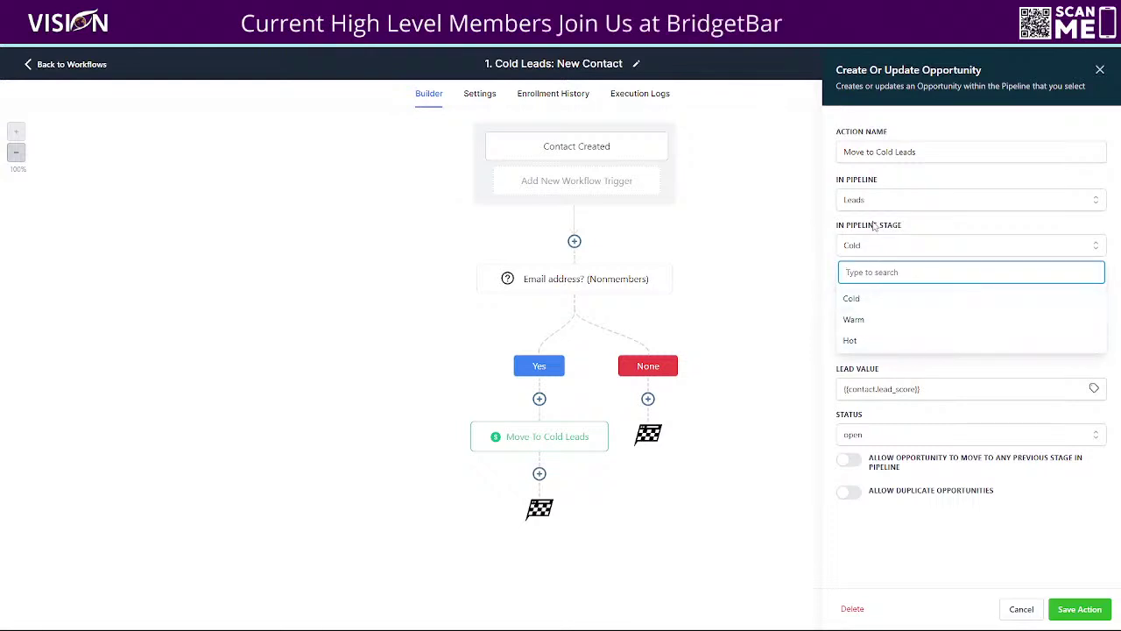
left_click(858, 296)
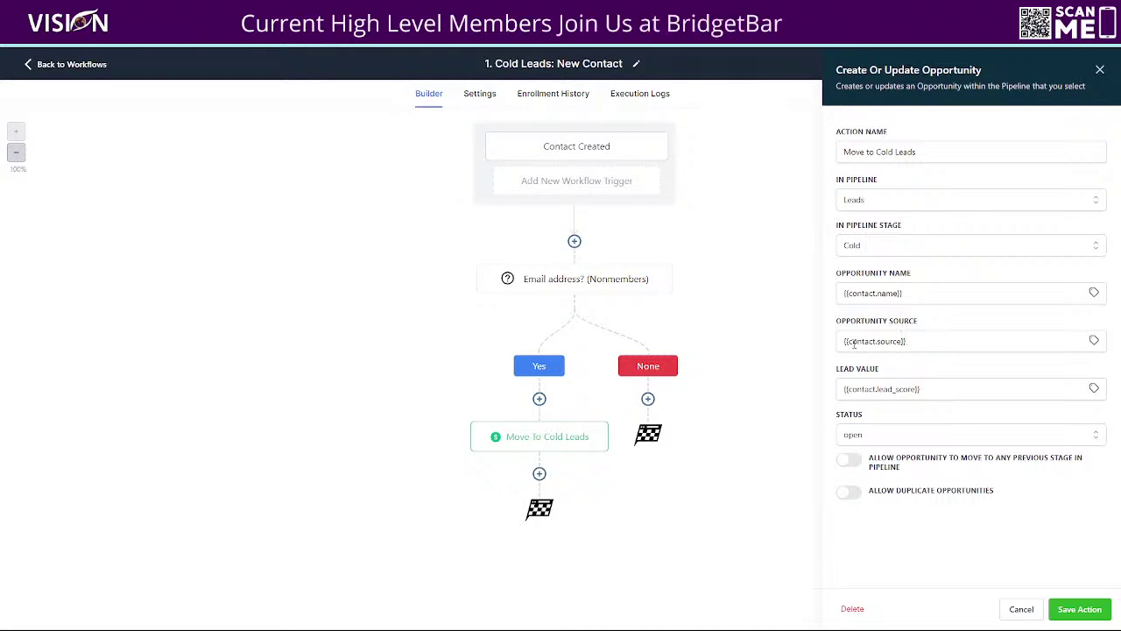
Step: Browse the Contact custom values available for the opportunity source, closing the list without picking one
left_click(1094, 342)
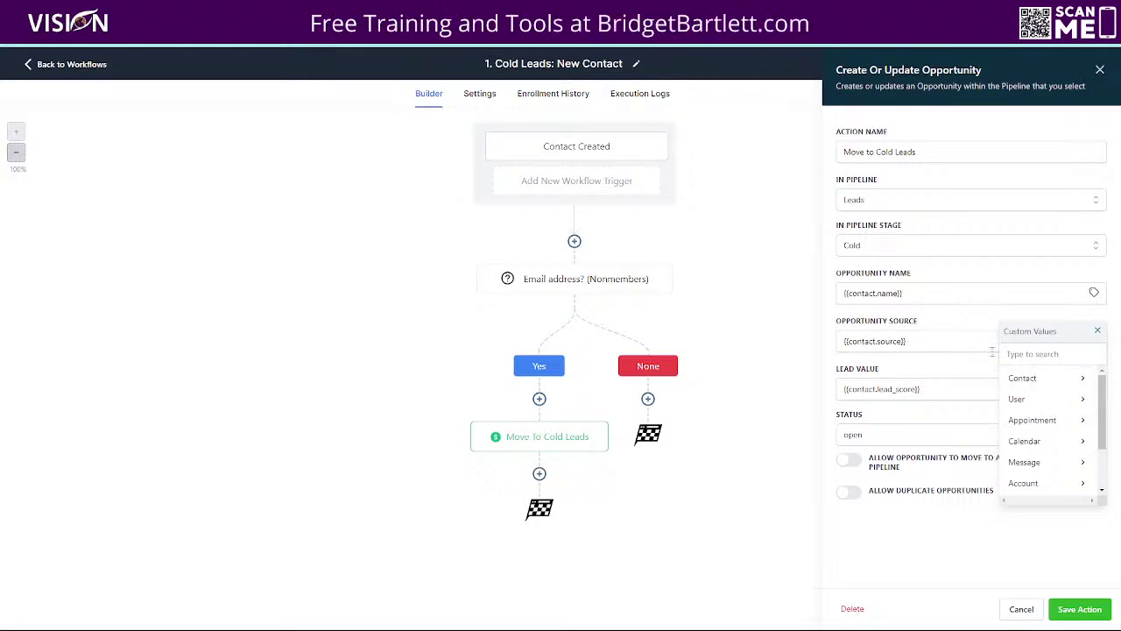
left_click(1033, 380)
scroll(1047, 426, "down", 2)
scroll(1045, 429, "up", 3)
scroll(1042, 431, "down", 6)
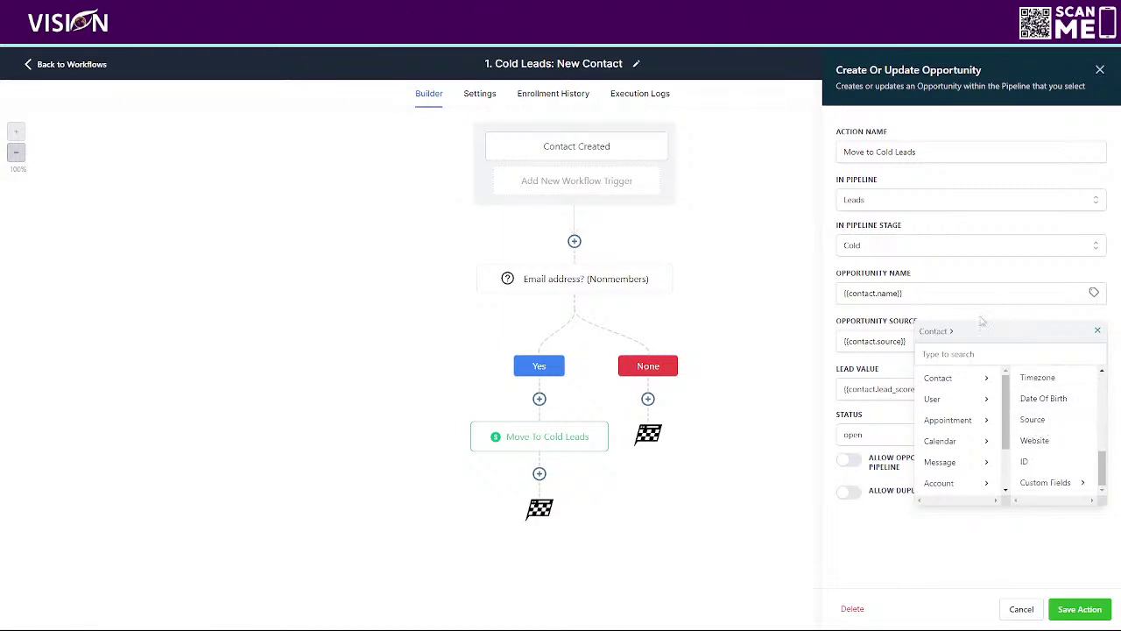
left_click(1097, 330)
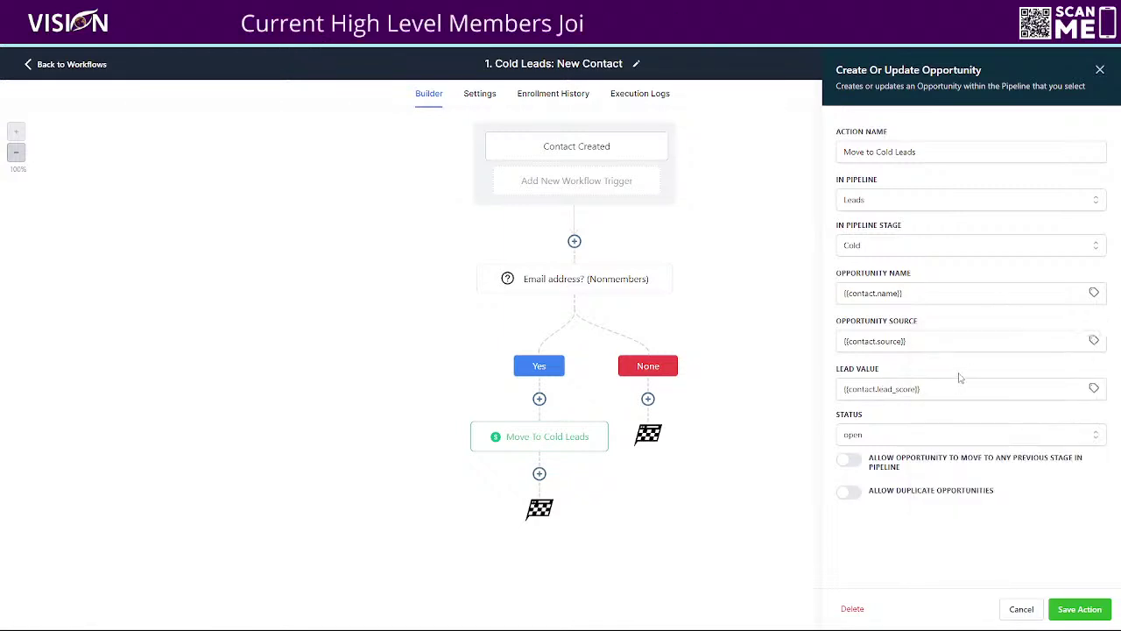
Step: Examine the lead value and locate Lead Score among the contact custom fields, leaving the value as it is
left_click_drag(927, 389, 839, 397)
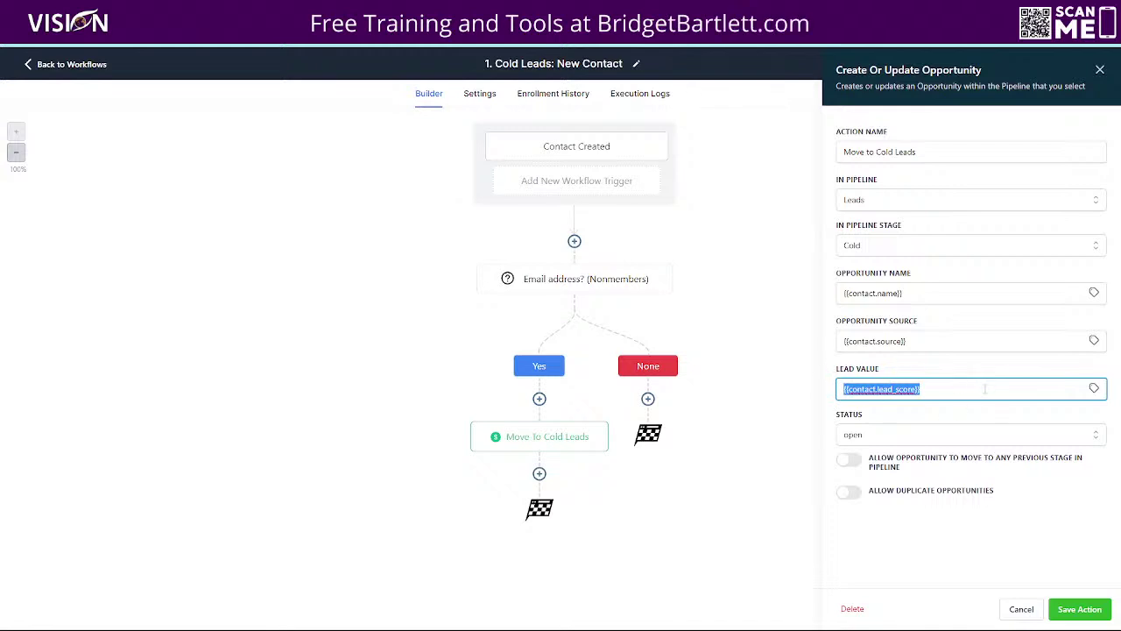
left_click(948, 391)
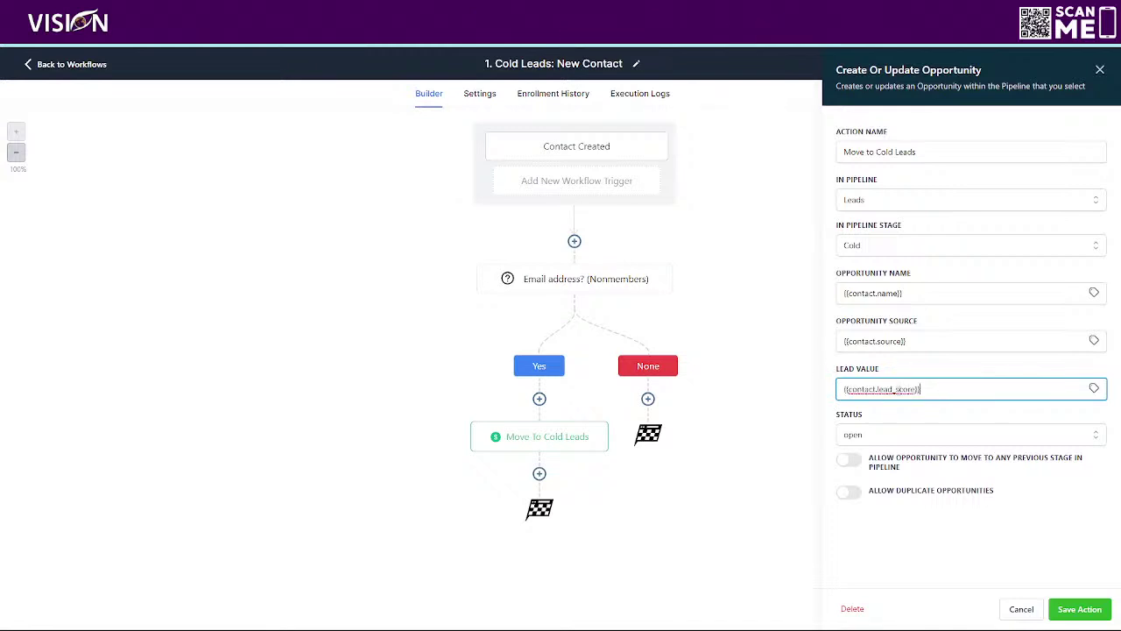
left_click(1094, 388)
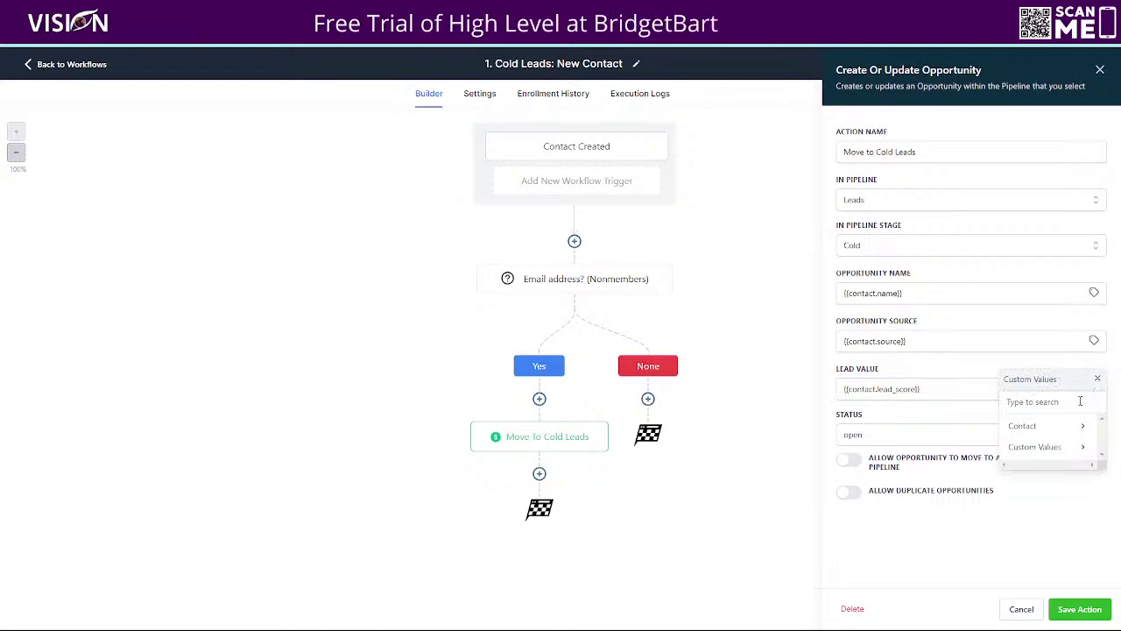
left_click(1034, 430)
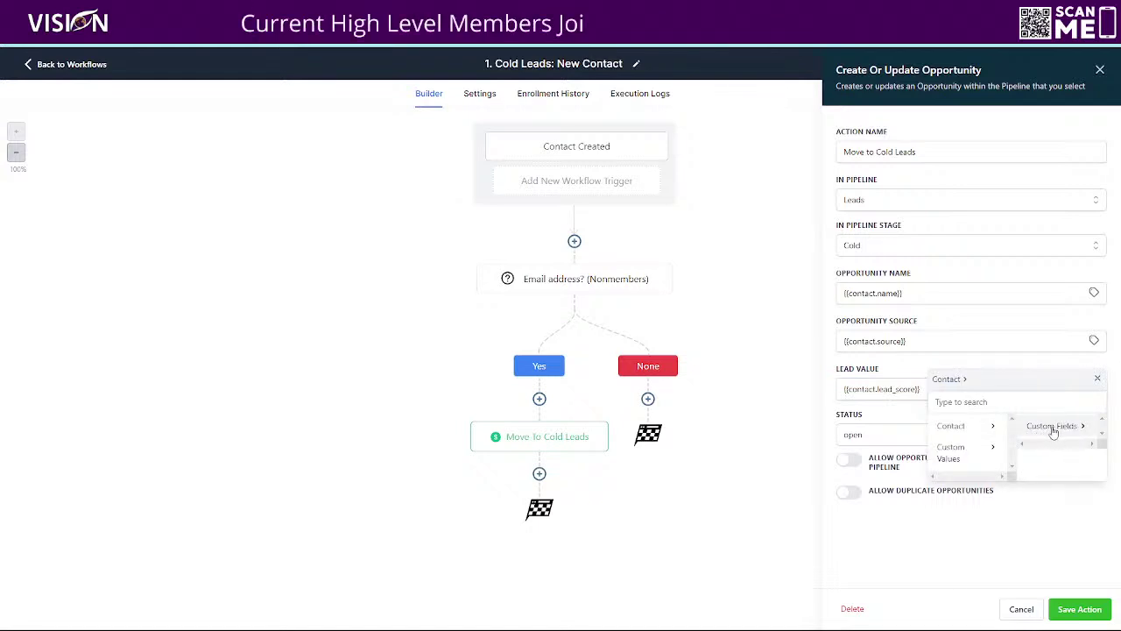
left_click(1055, 429)
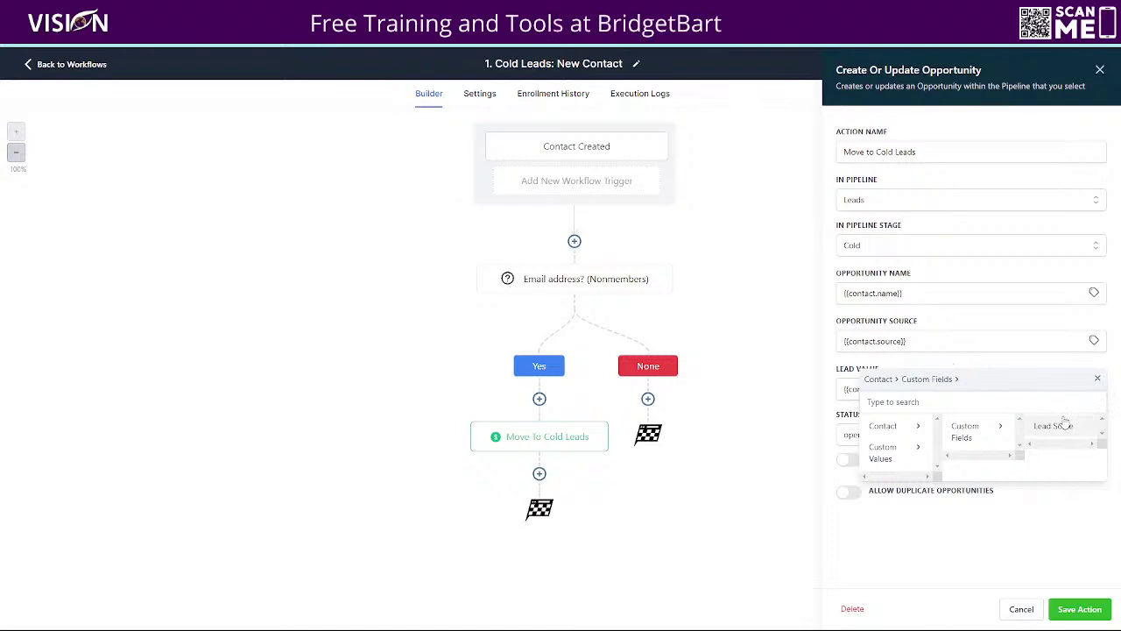
left_click(1097, 379)
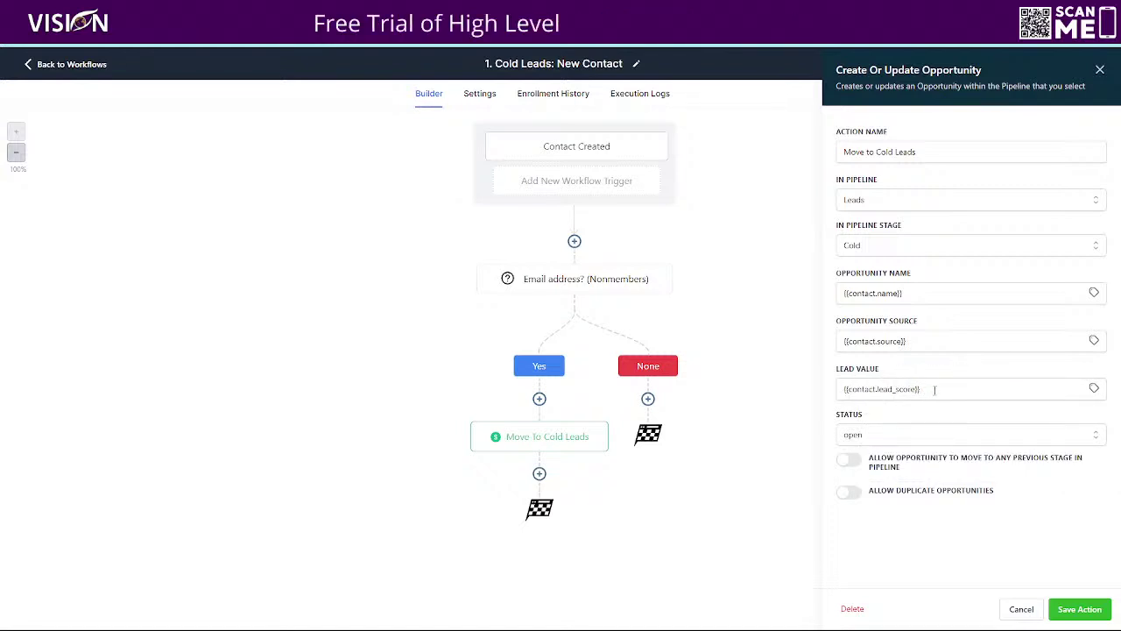
Step: Check the lead value and the status options, keep the status open, and save the Move to Cold Leads action
left_click_drag(934, 389, 832, 419)
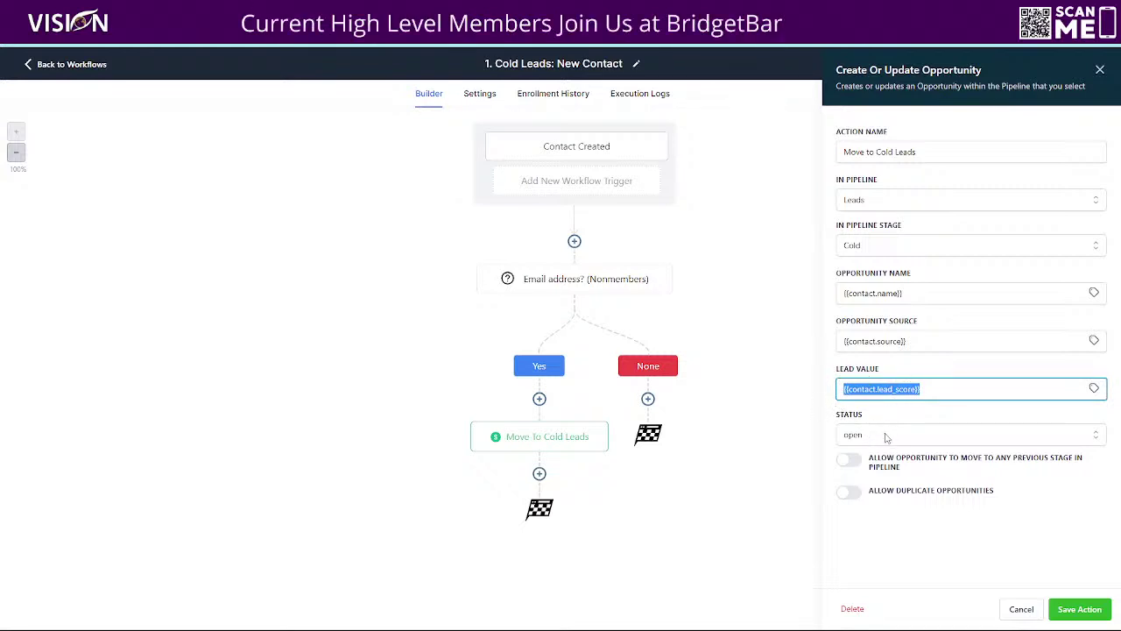
left_click(858, 415)
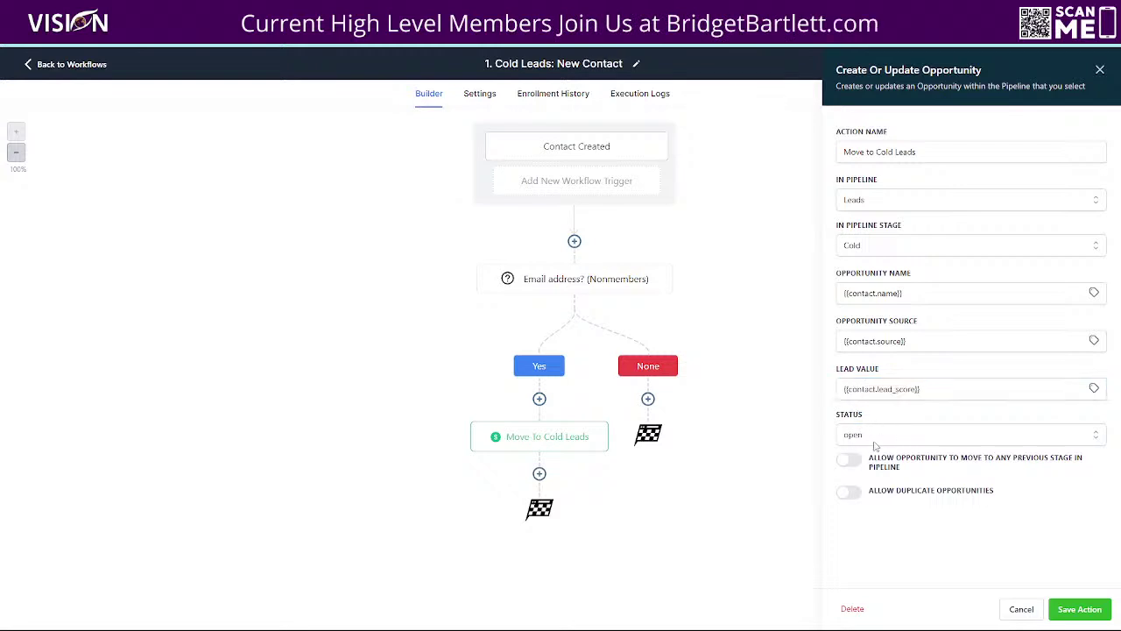
left_click(856, 435)
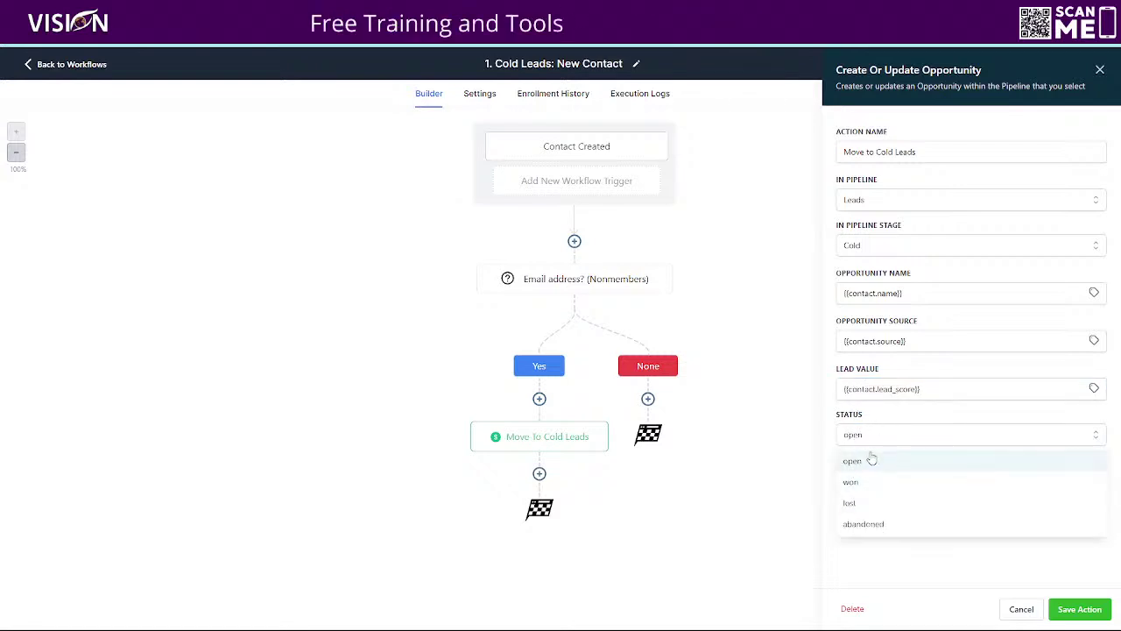
left_click(867, 413)
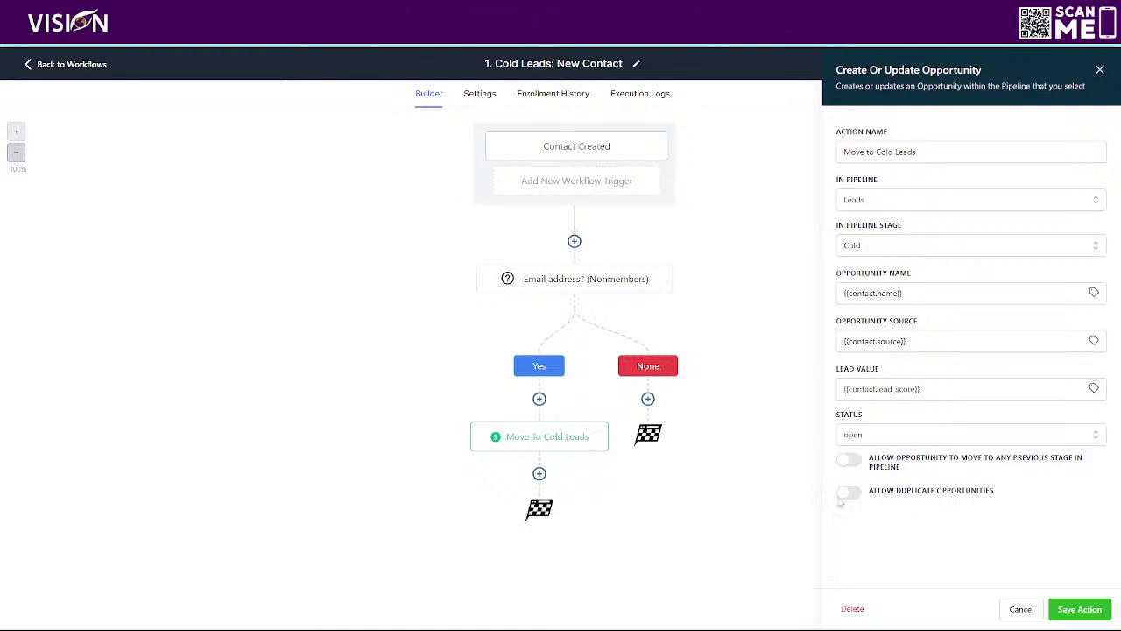
left_click(1078, 609)
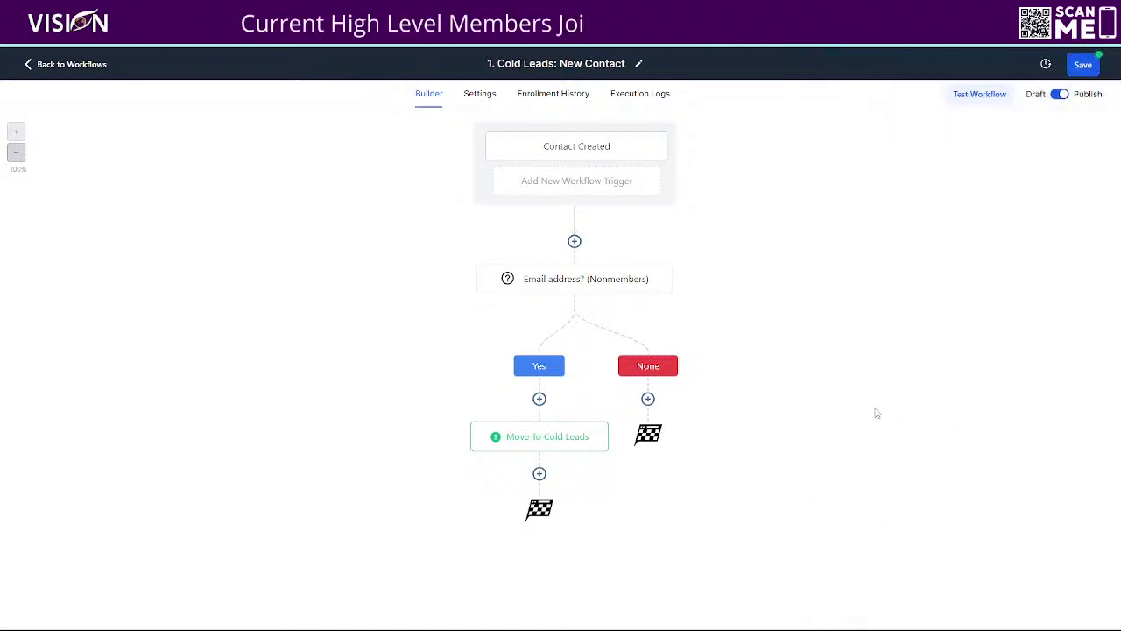
Step: Check that Allow re-entry is enabled in the workflow settings, return to the builder and save the workflow
left_click(481, 95)
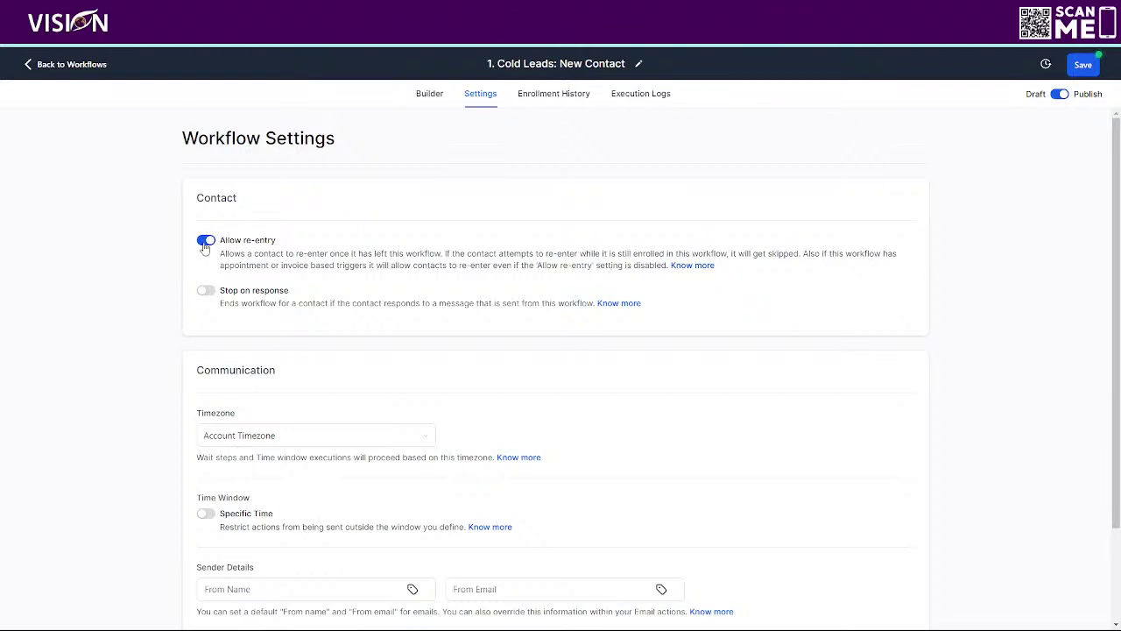
left_click(430, 94)
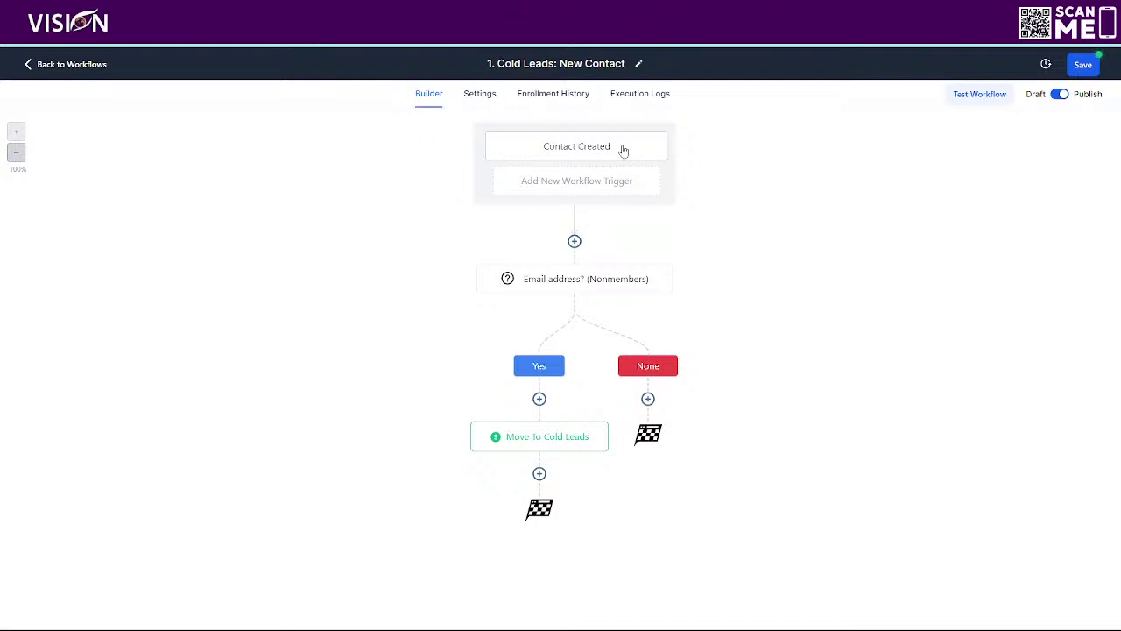
left_click(479, 94)
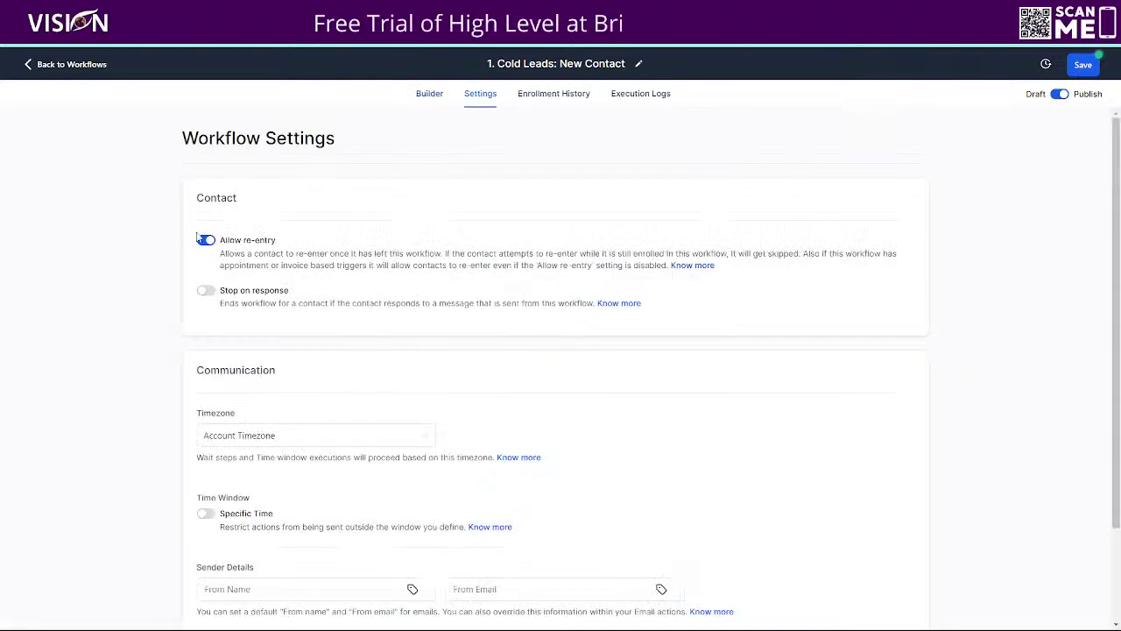
left_click(430, 95)
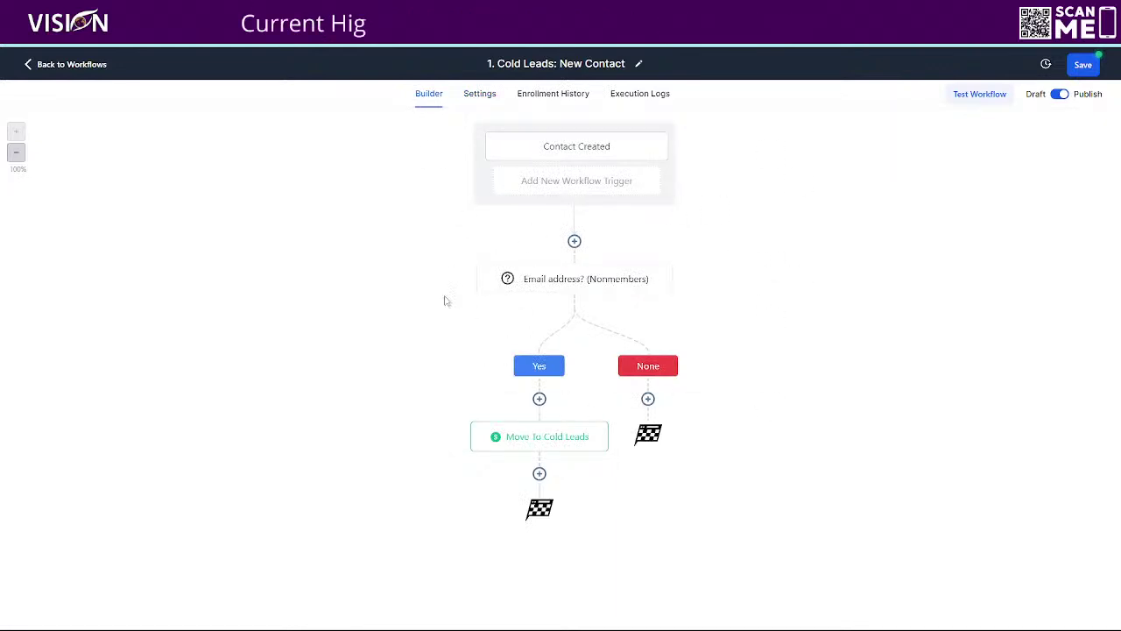
left_click(1083, 64)
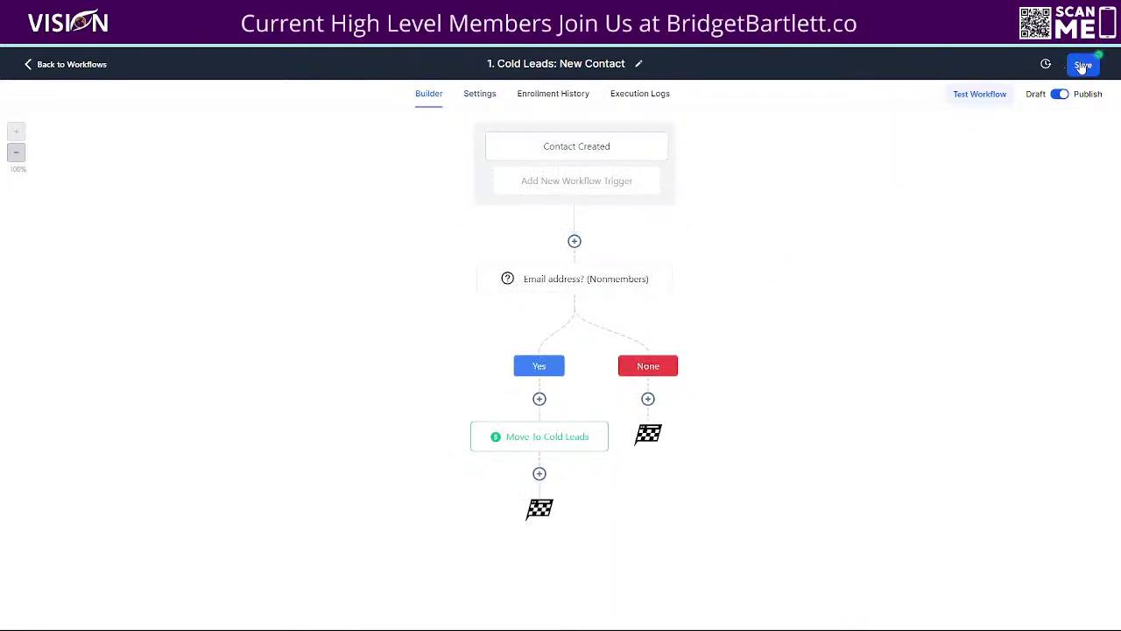
Step: Open the "2. Warm Leads: Email Opened" workflow, check the Allow re-entry option in its settings, and return to the builder
left_click(94, 69)
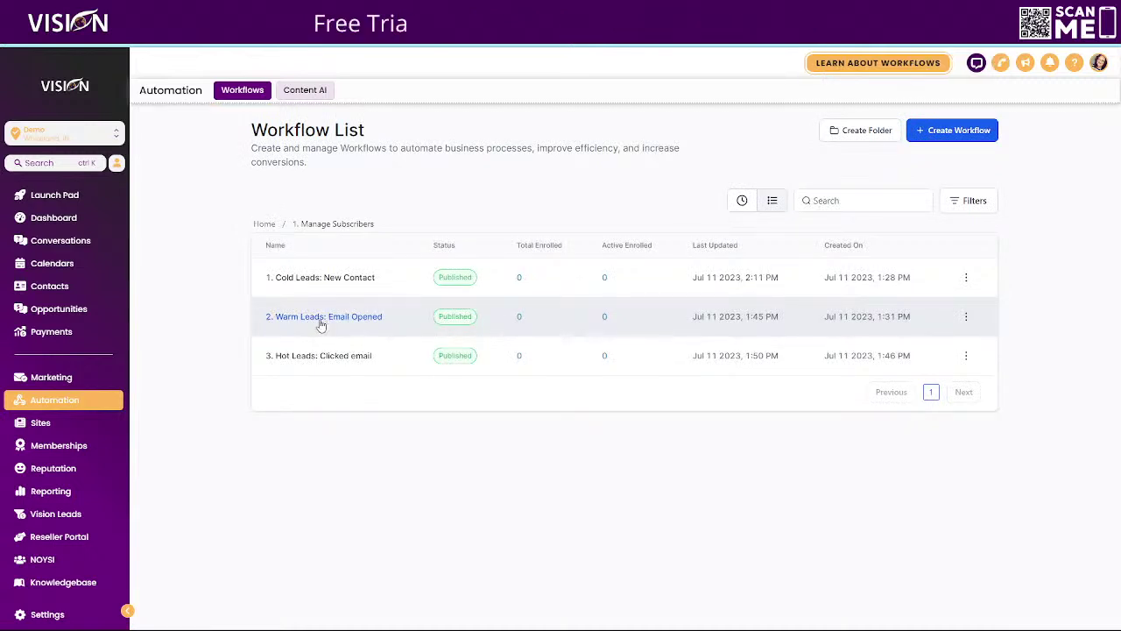
left_click(323, 319)
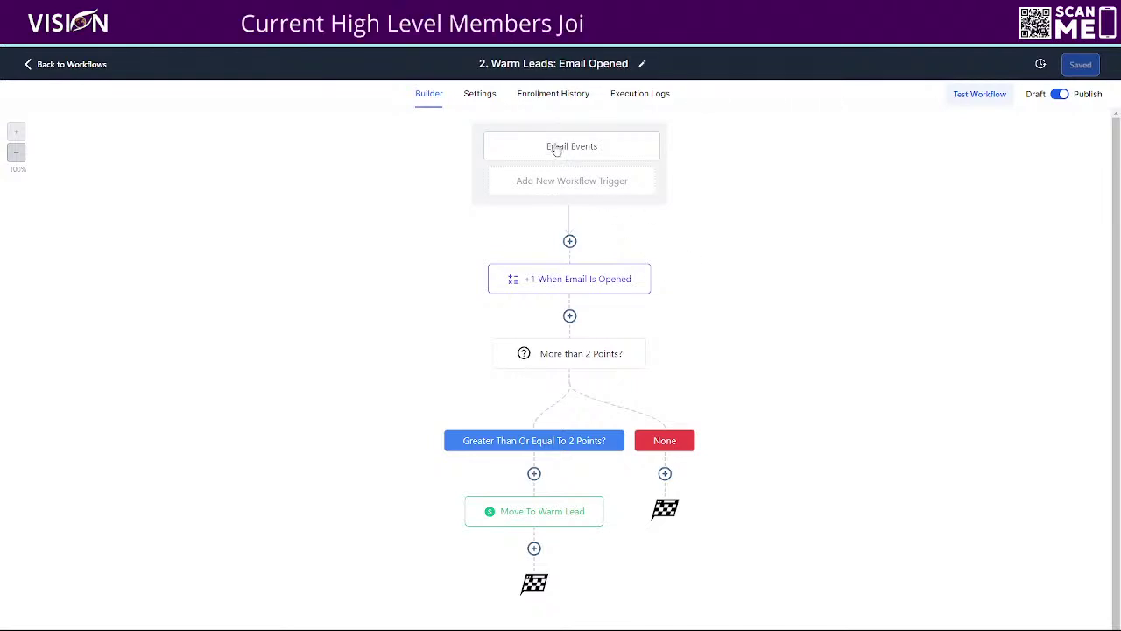
left_click(477, 98)
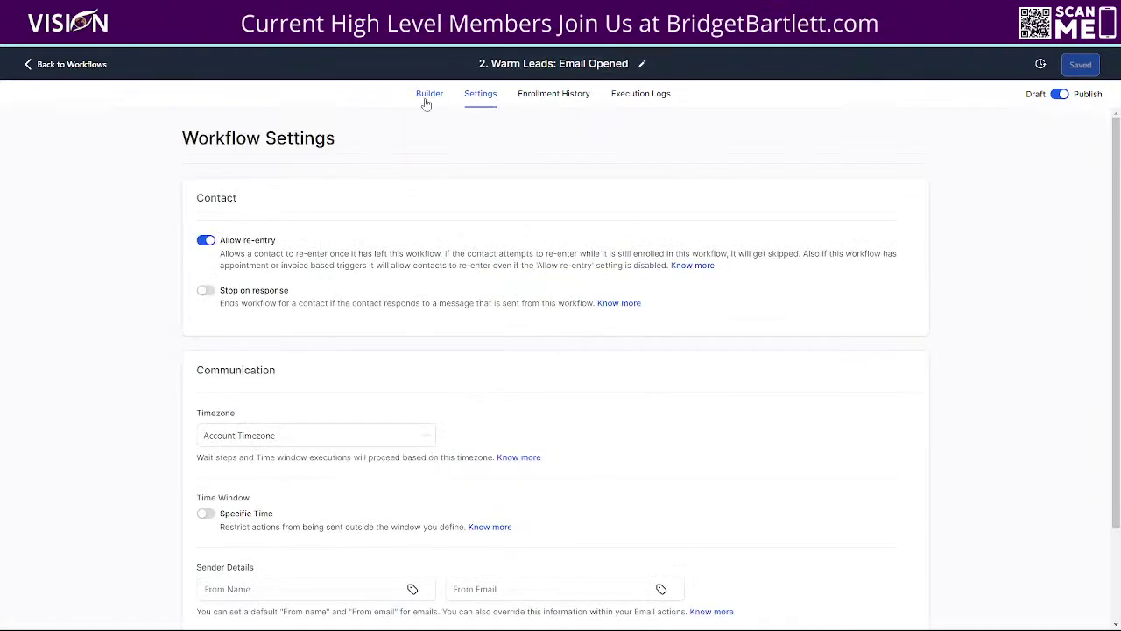
left_click(429, 95)
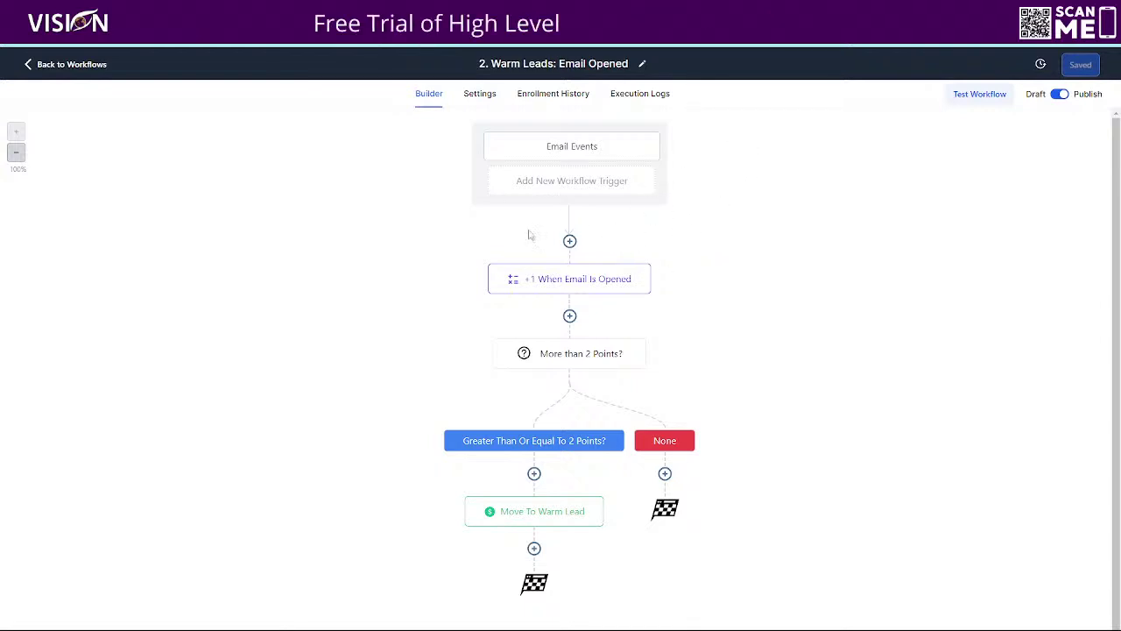
Step: Review the Email Events trigger and try adding another one with an Event filter, browsing the event options and cancelling without saving
left_click(575, 147)
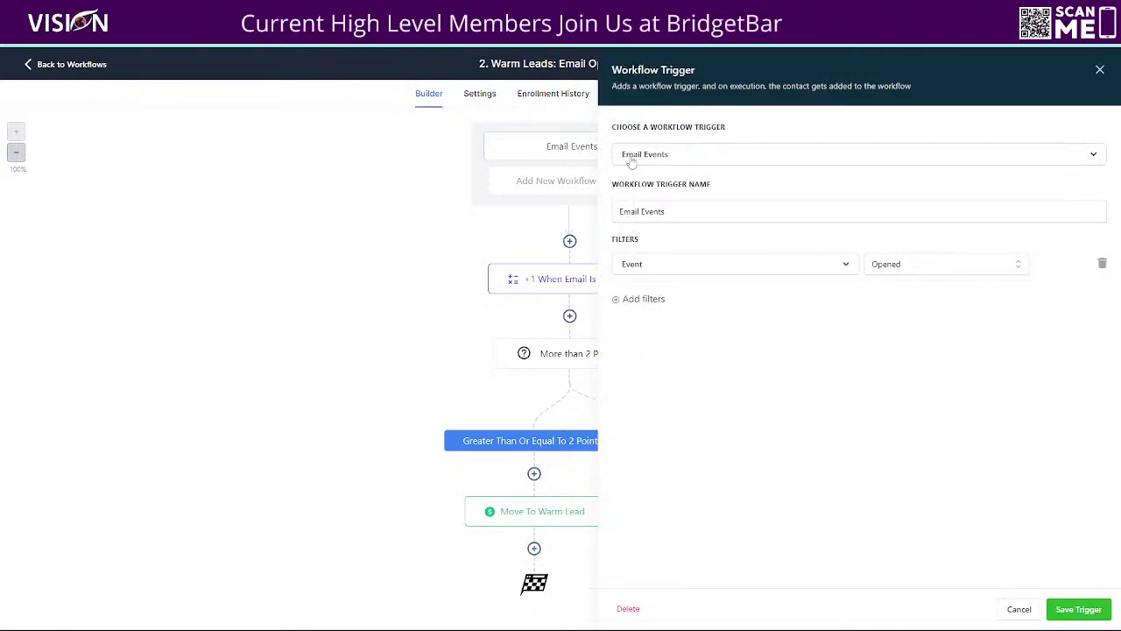
left_click(1100, 70)
left_click(601, 181)
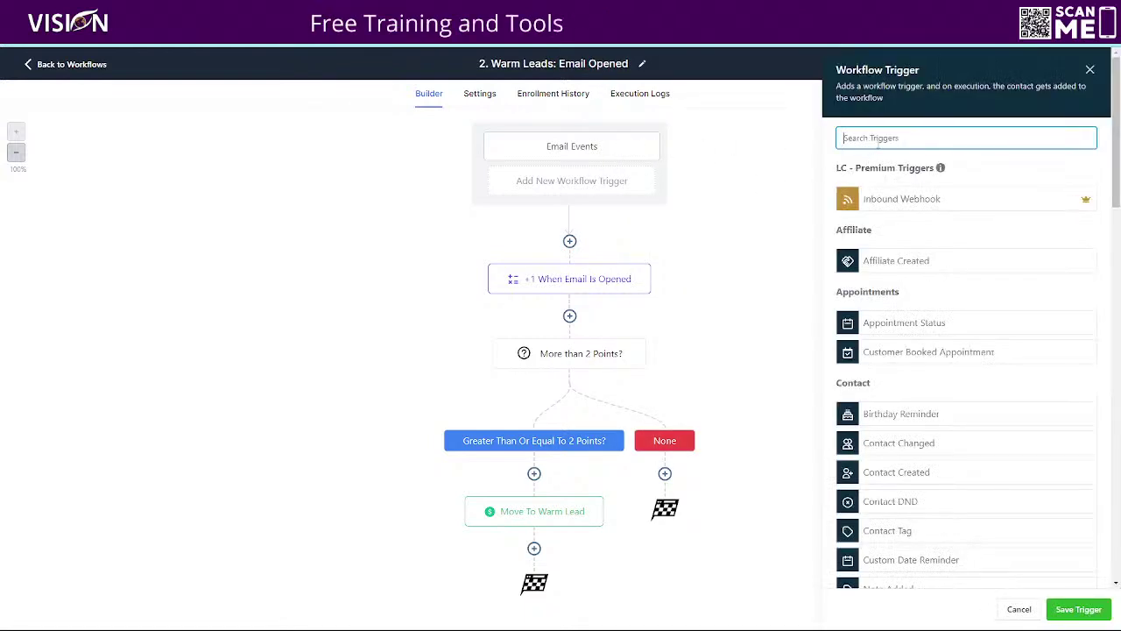
type("ema")
left_click(878, 195)
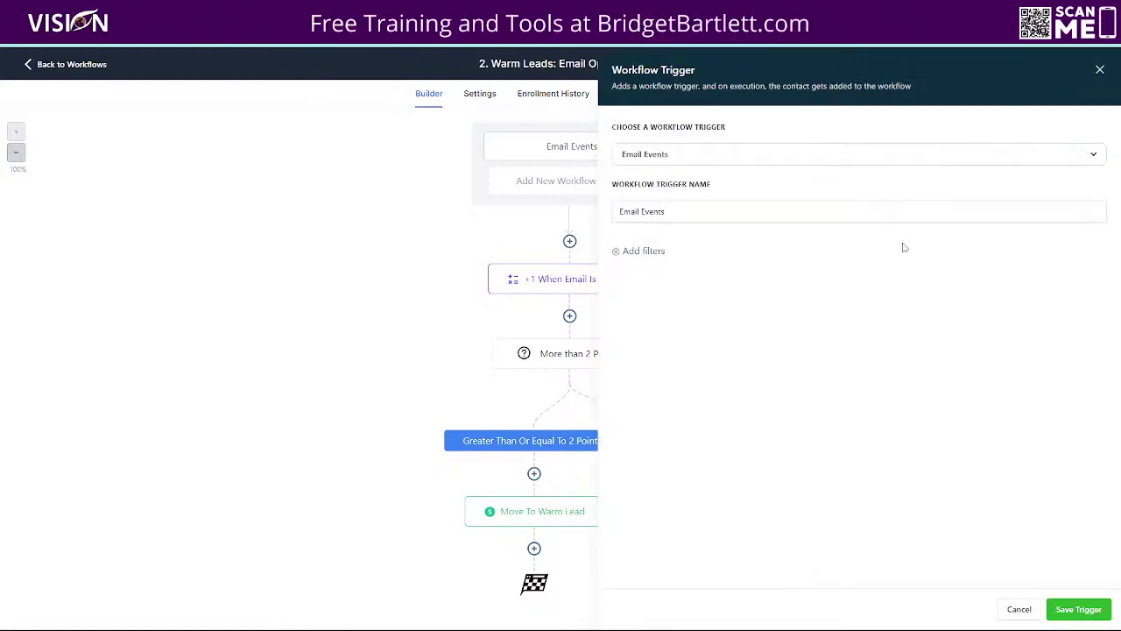
left_click(633, 252)
left_click(668, 266)
left_click(678, 336)
left_click(882, 268)
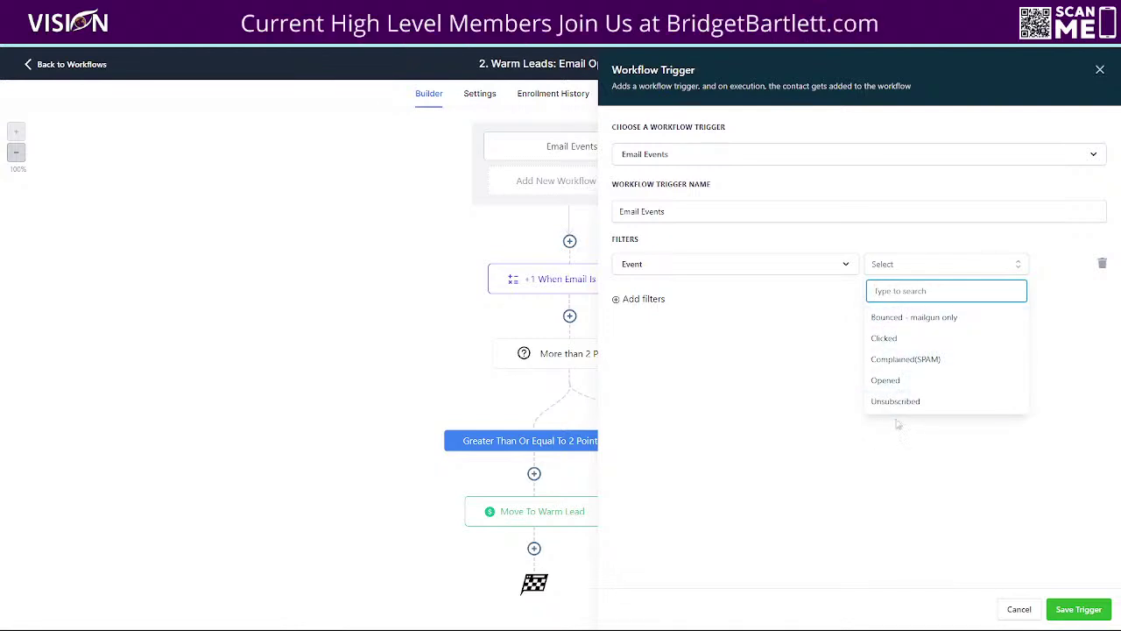
left_click(1018, 609)
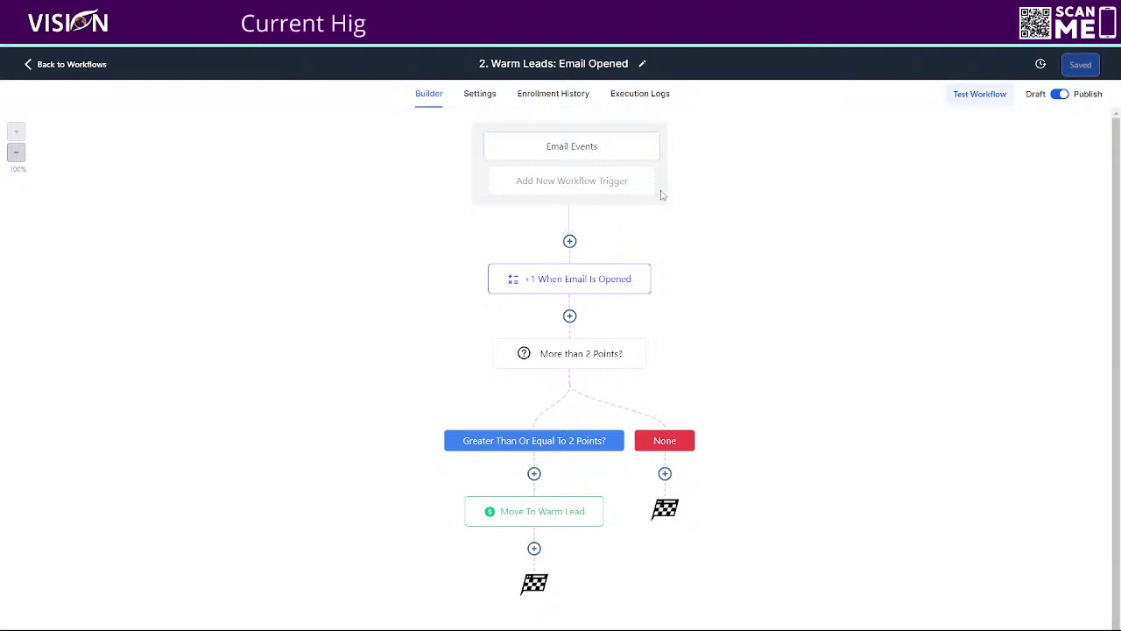
Step: Try adding a Math Operation action directly below the trigger, open its field choices, and cancel the new action
left_click(570, 241)
scroll(954, 342, "down", 15)
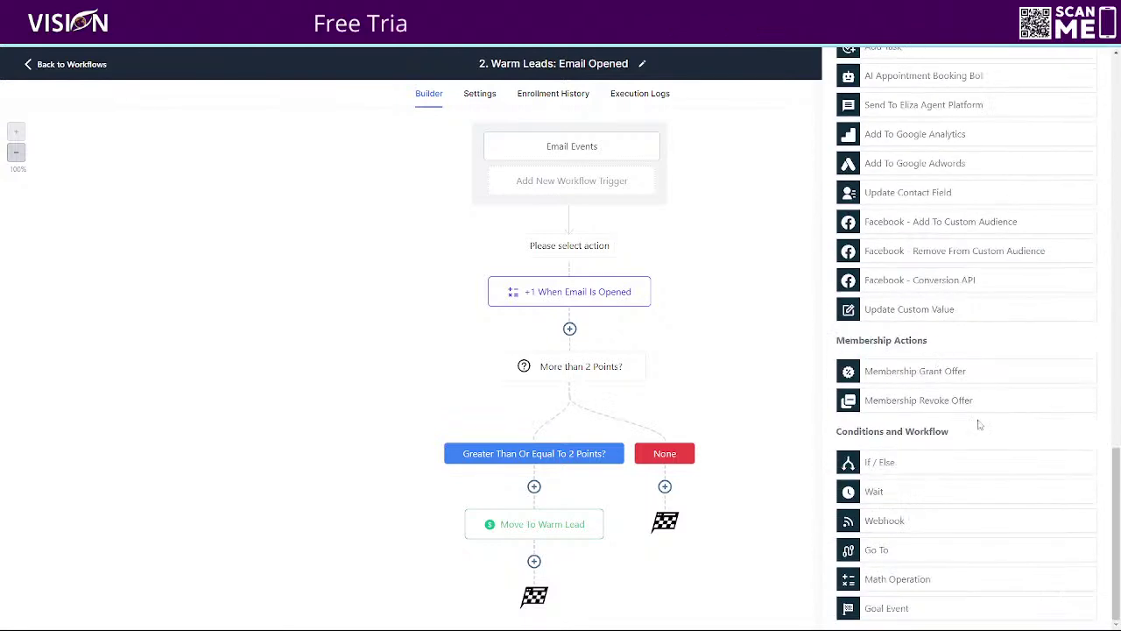
left_click(922, 579)
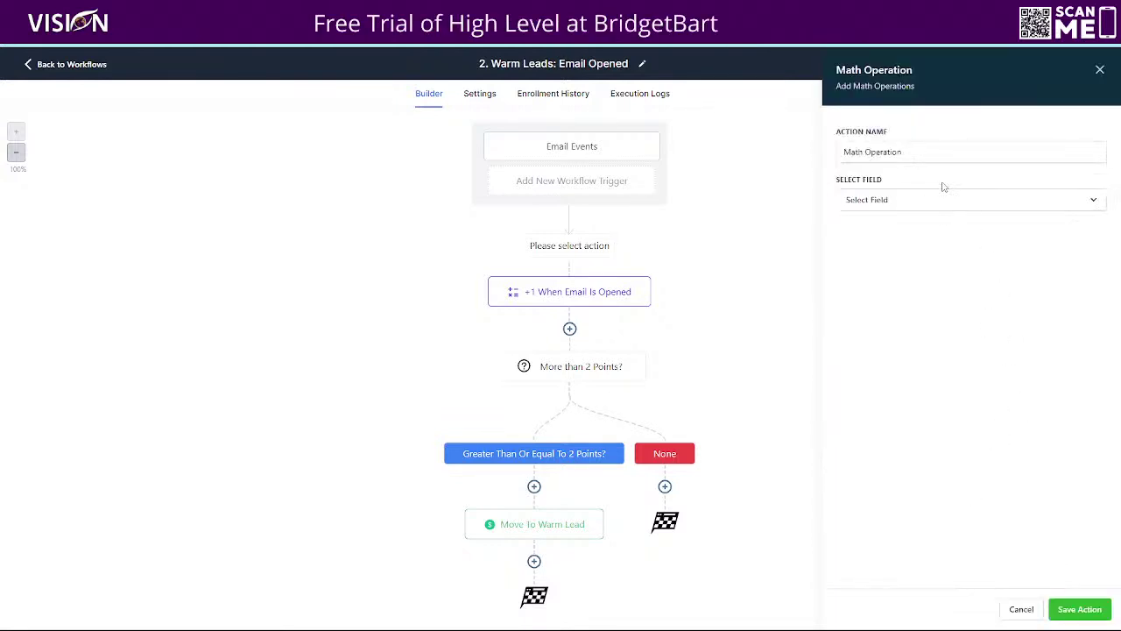
left_click(863, 200)
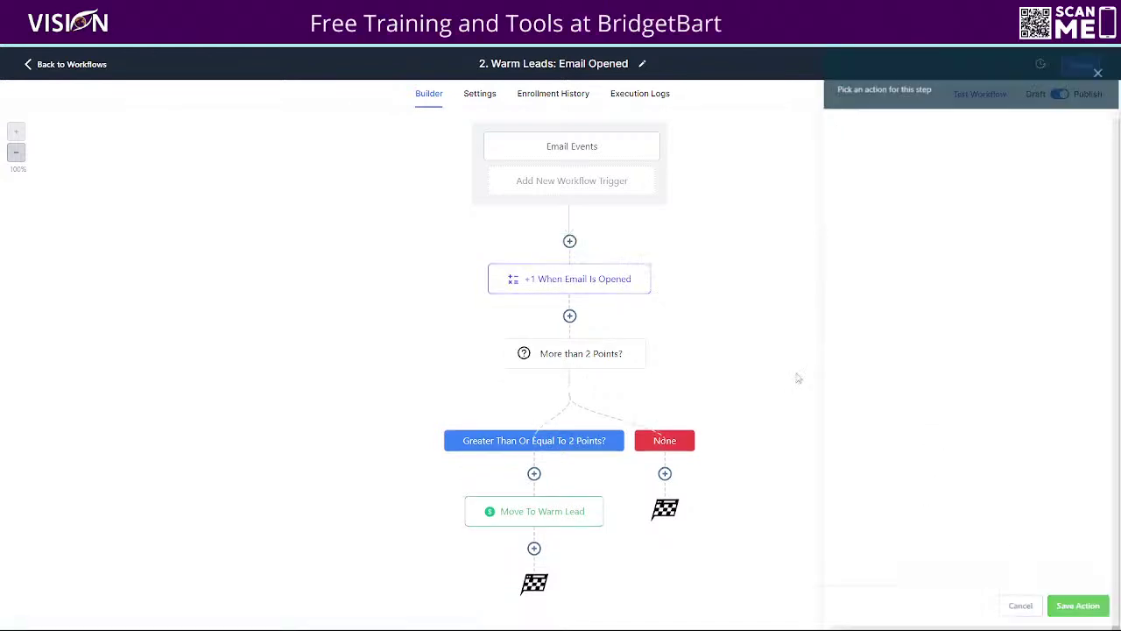
Step: Examine the existing "+1 When email is opened" action, including its name and update field choices, and close it without changes
left_click(578, 279)
left_click_drag(941, 152, 847, 152)
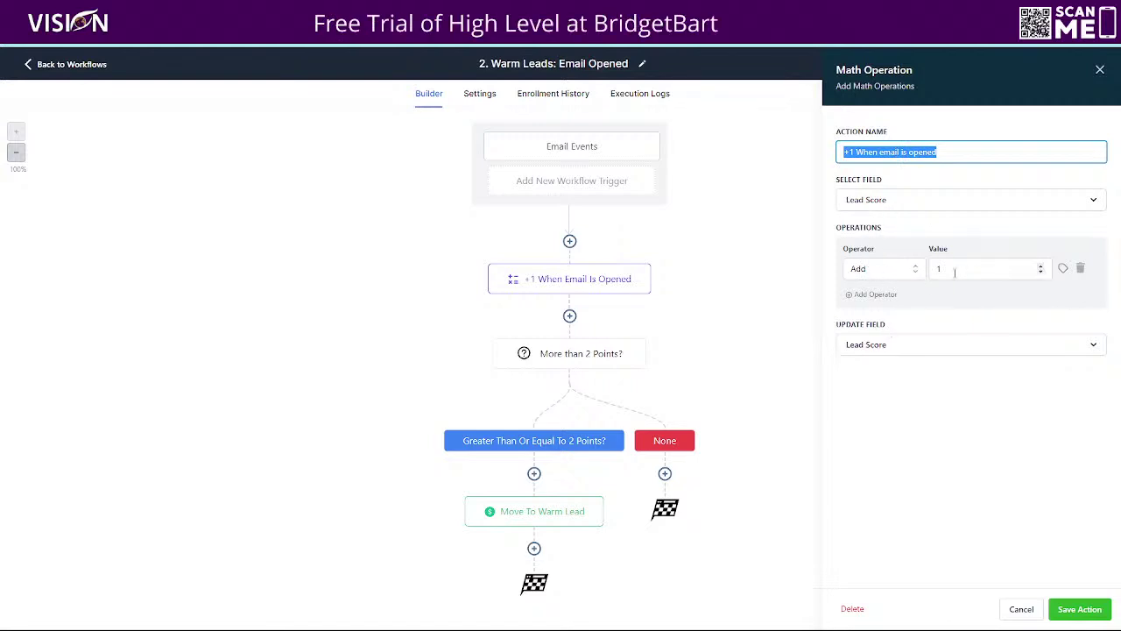
left_click(874, 345)
left_click(897, 324)
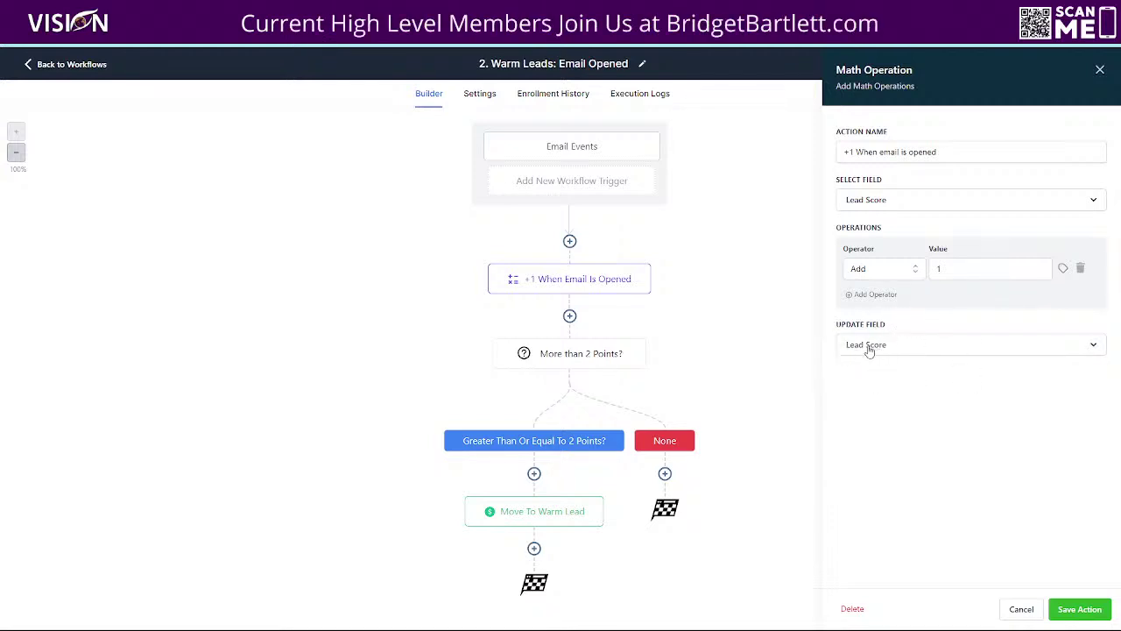
left_click(872, 349)
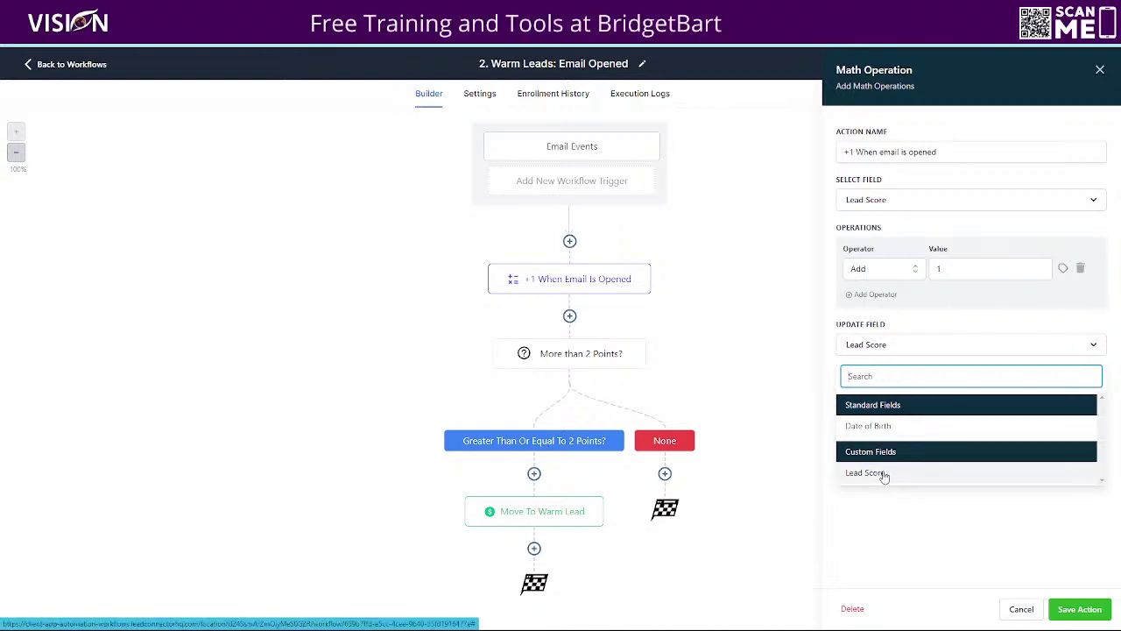
left_click(865, 344)
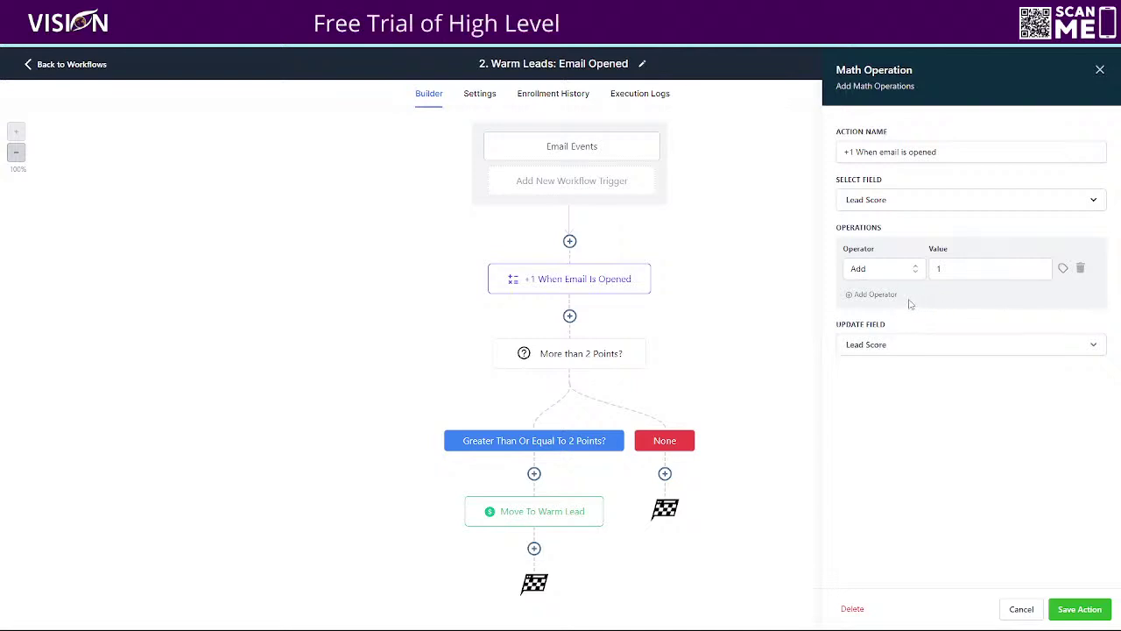
left_click(1016, 609)
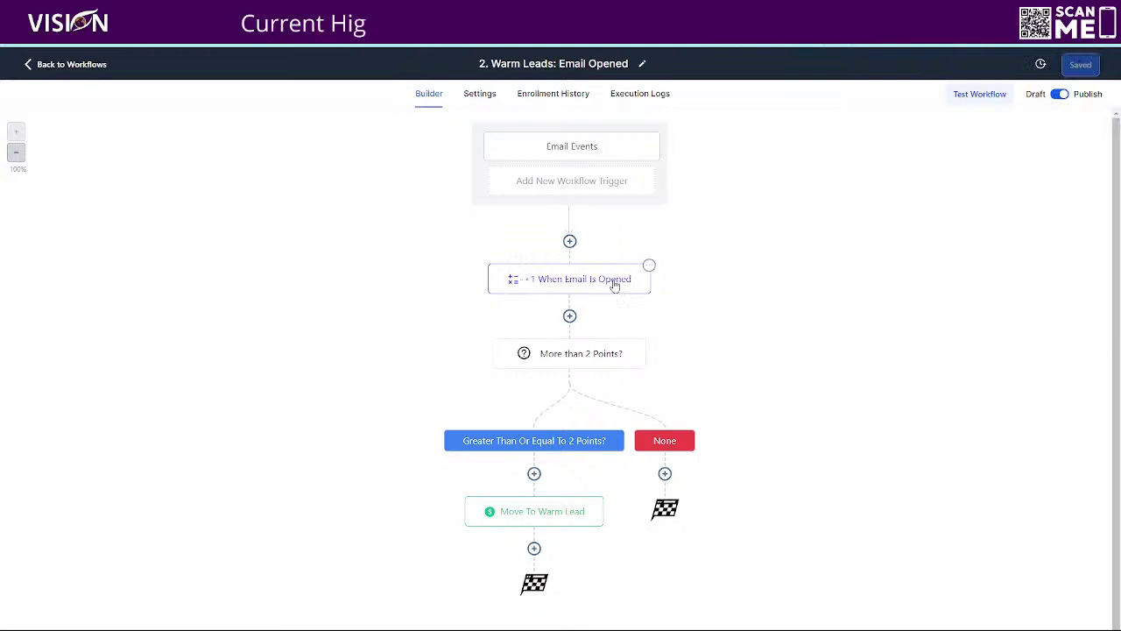
Step: Open the "More than 2 Points?" condition and examine its condition name and branch name
left_click(564, 355)
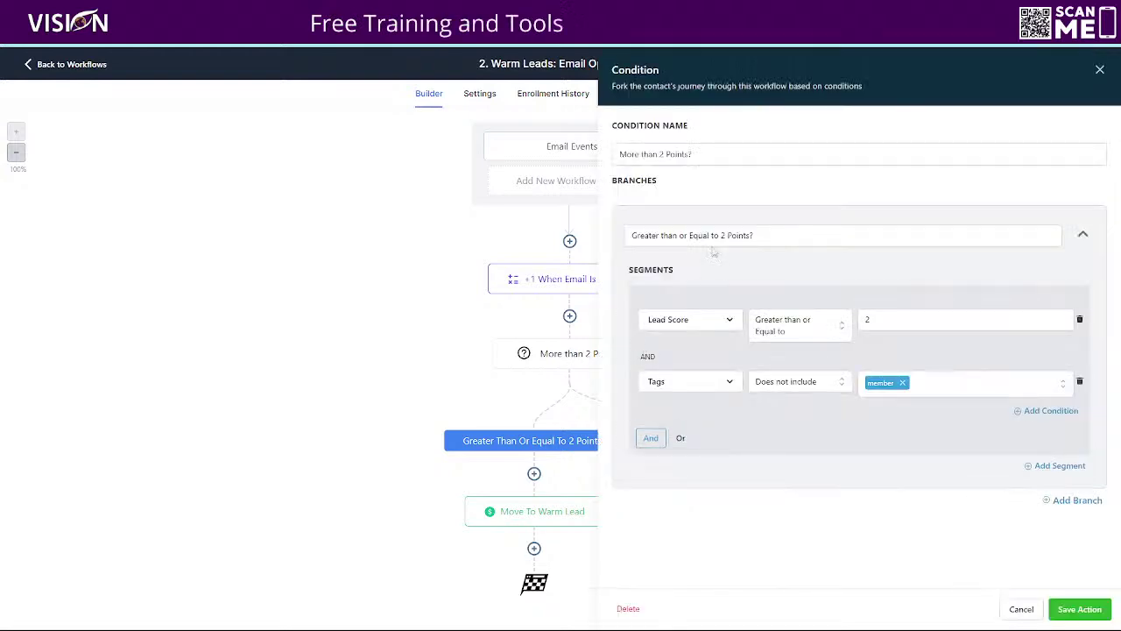
left_click_drag(713, 155, 620, 159)
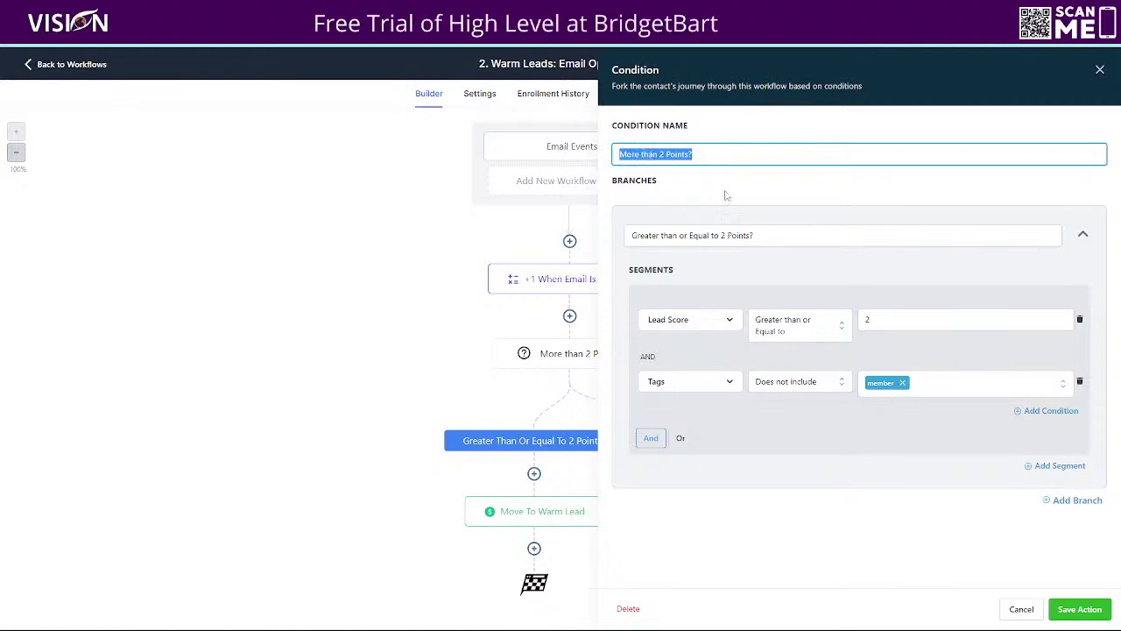
left_click_drag(768, 235, 626, 245)
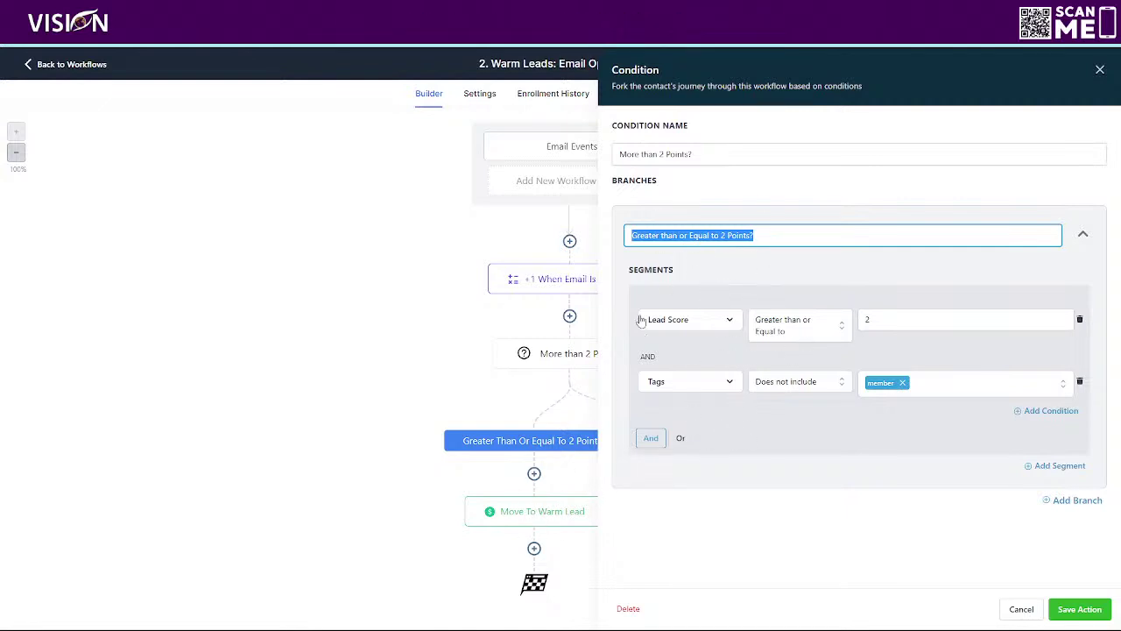
Step: Locate Lead Score among the custom fields for the branch's first condition and keep it selected
left_click(692, 323)
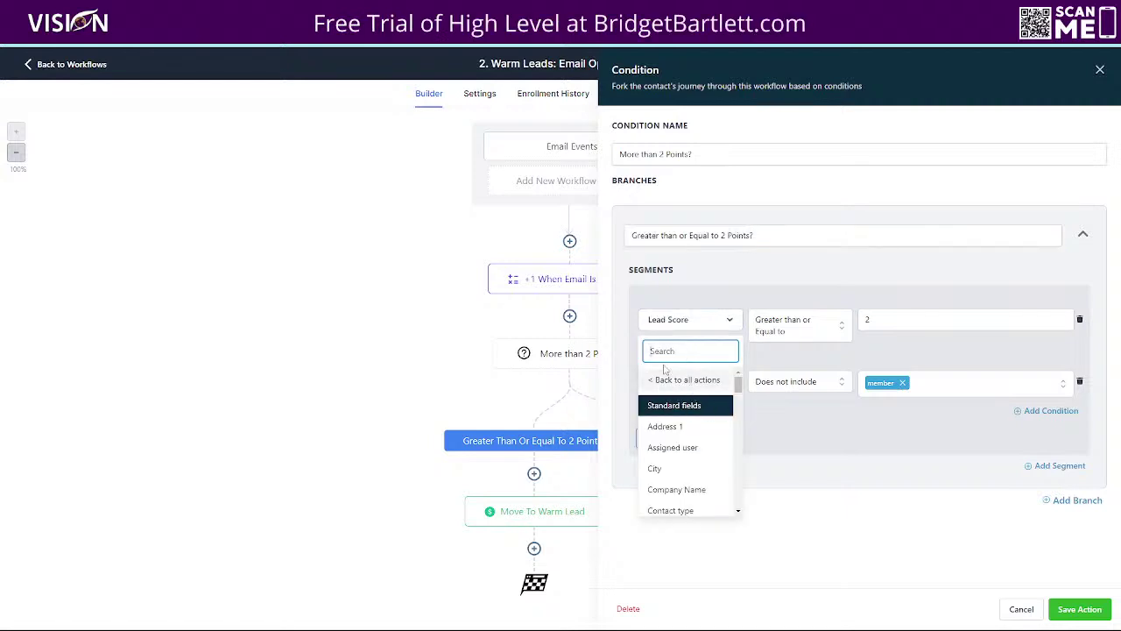
scroll(675, 429, "down", 2)
scroll(675, 435, "down", 5)
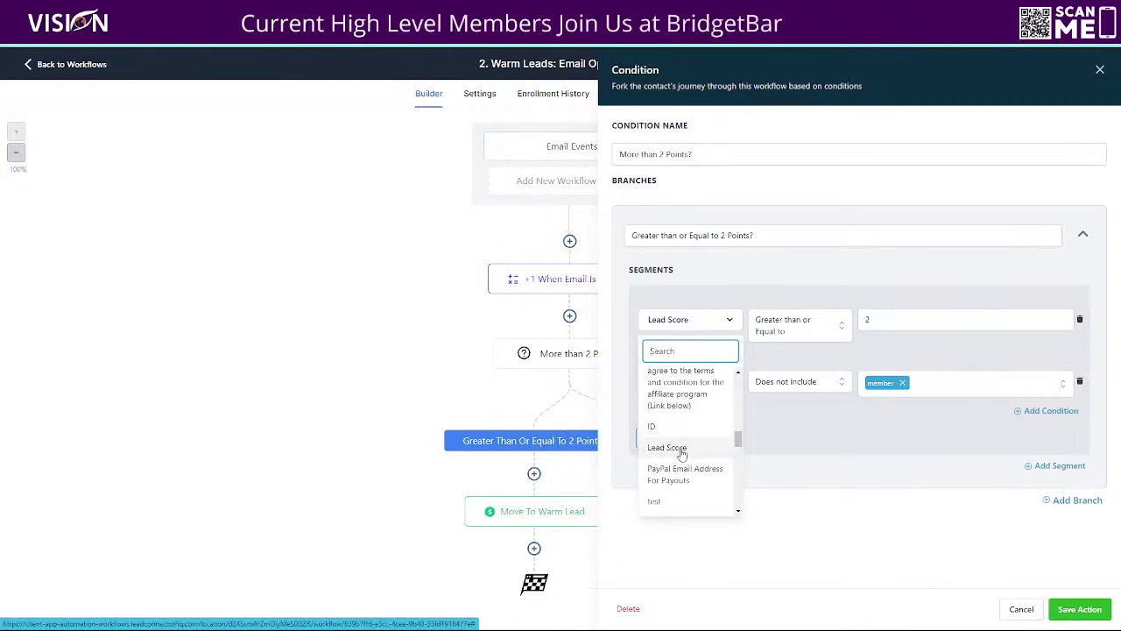
scroll(686, 412, "up", 1)
scroll(686, 396, "down", 4)
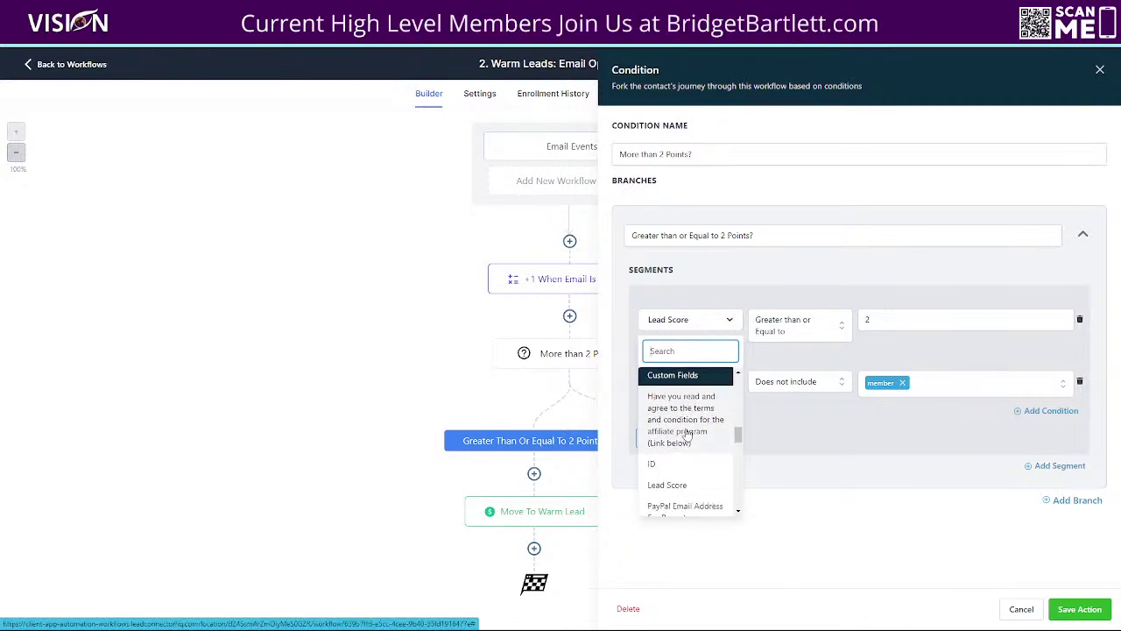
scroll(666, 395, "up", 2)
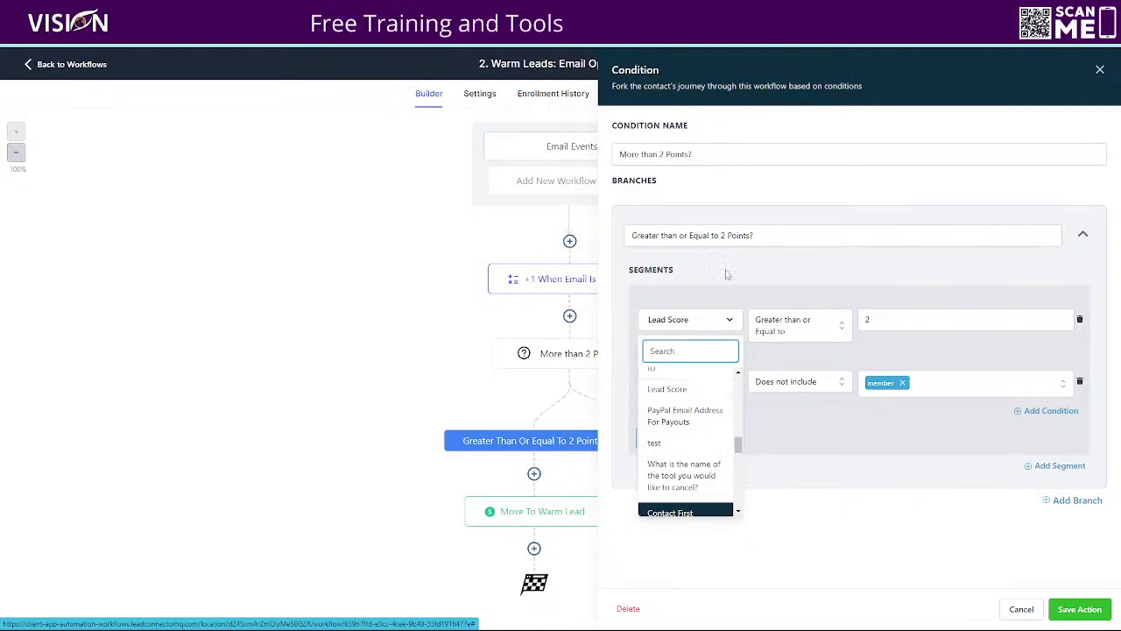
left_click(666, 391)
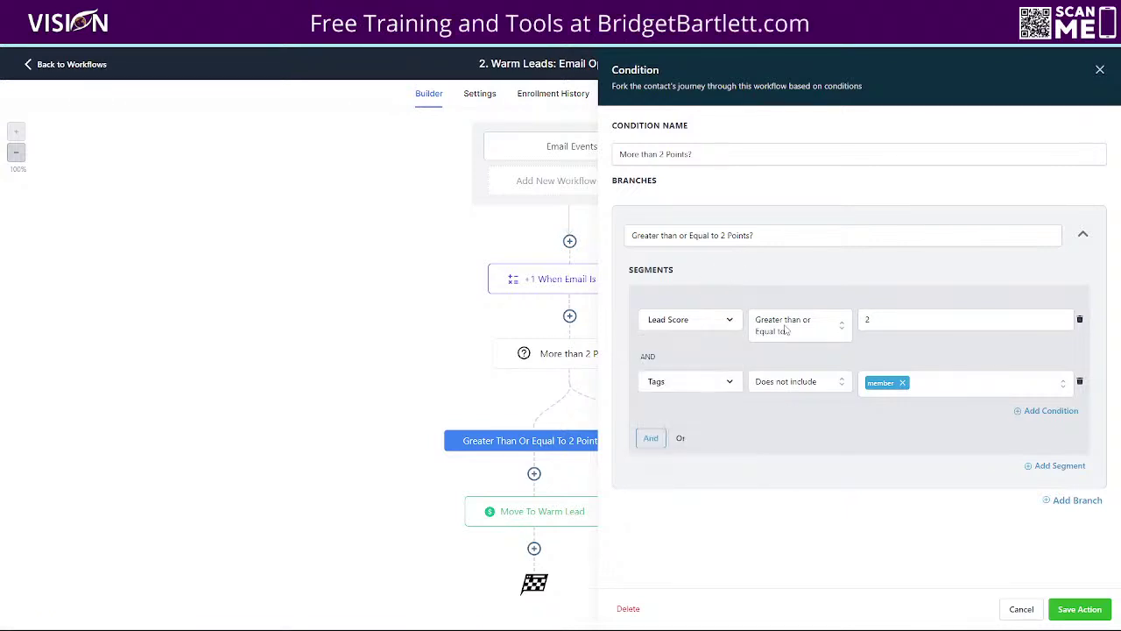
Step: Review the Lead Score condition's operator options and value, keeping Greater than or Equal to 2
left_click(787, 329)
scroll(802, 451, "down", 3)
scroll(801, 451, "up", 3)
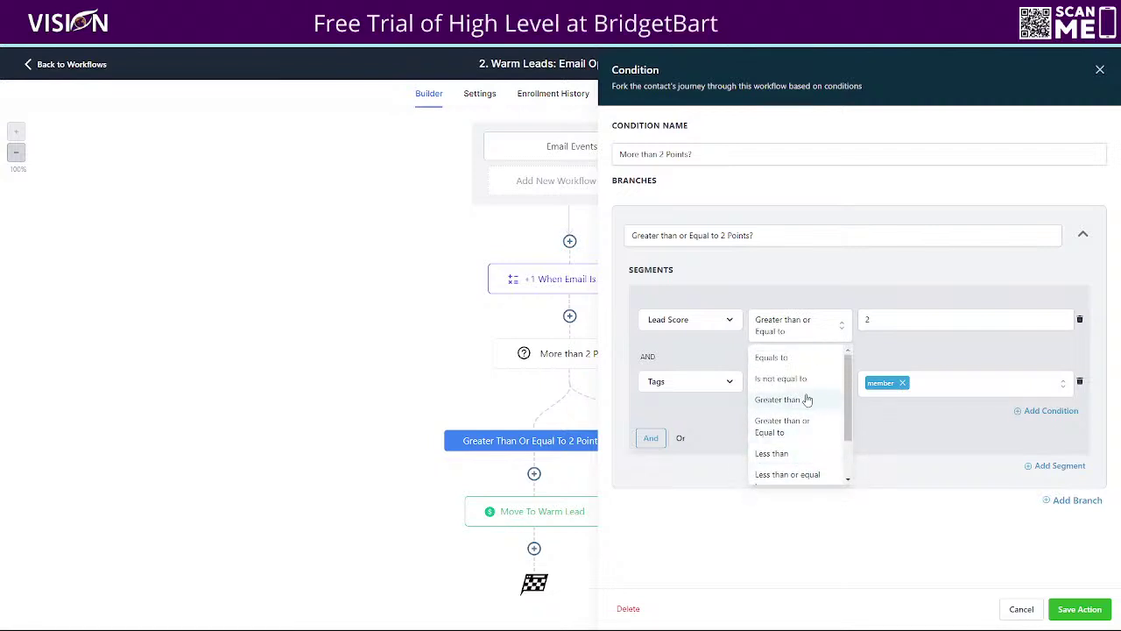
left_click(797, 289)
left_click(874, 320)
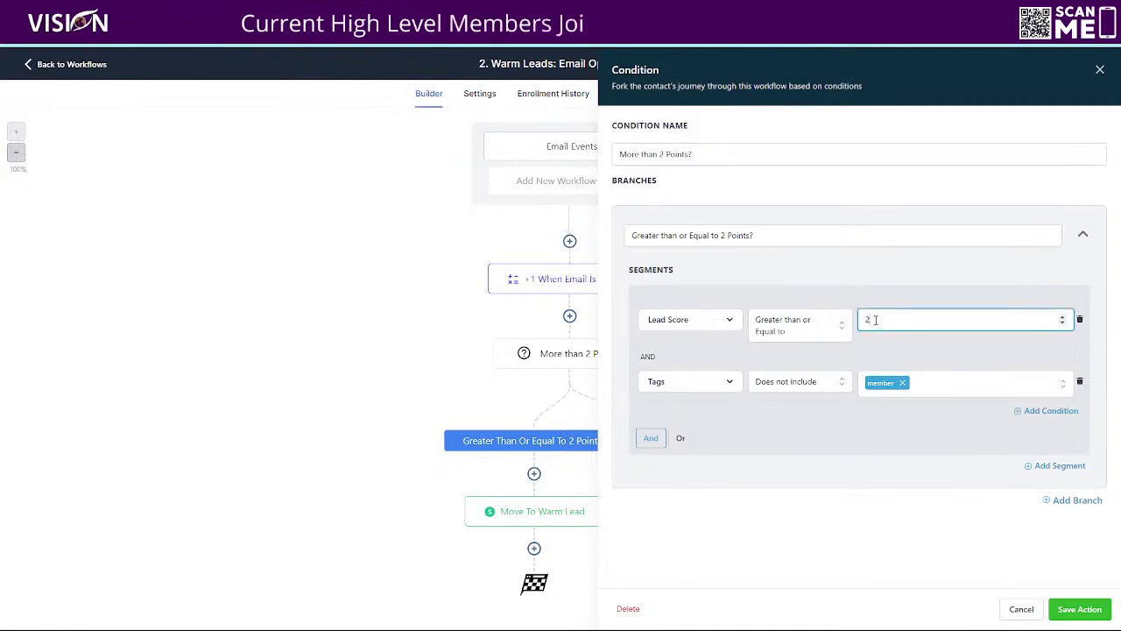
Step: Reset the second condition's field to all actions and choose Tags from Contact Details
left_click(665, 385)
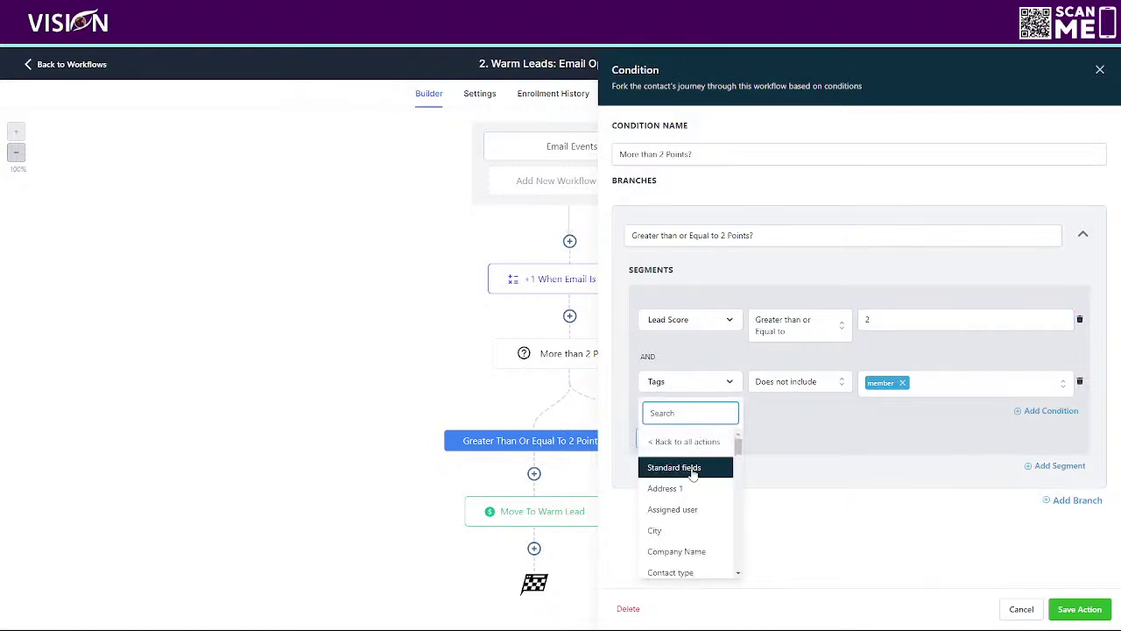
left_click(661, 441)
left_click(679, 382)
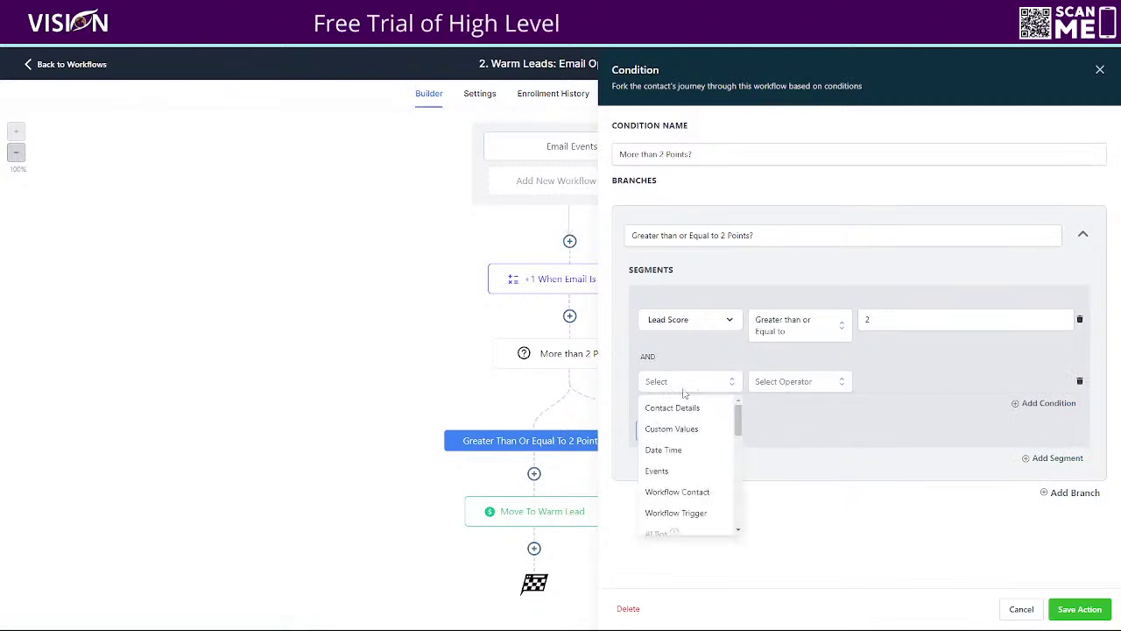
left_click(683, 409)
scroll(690, 510, "down", 8)
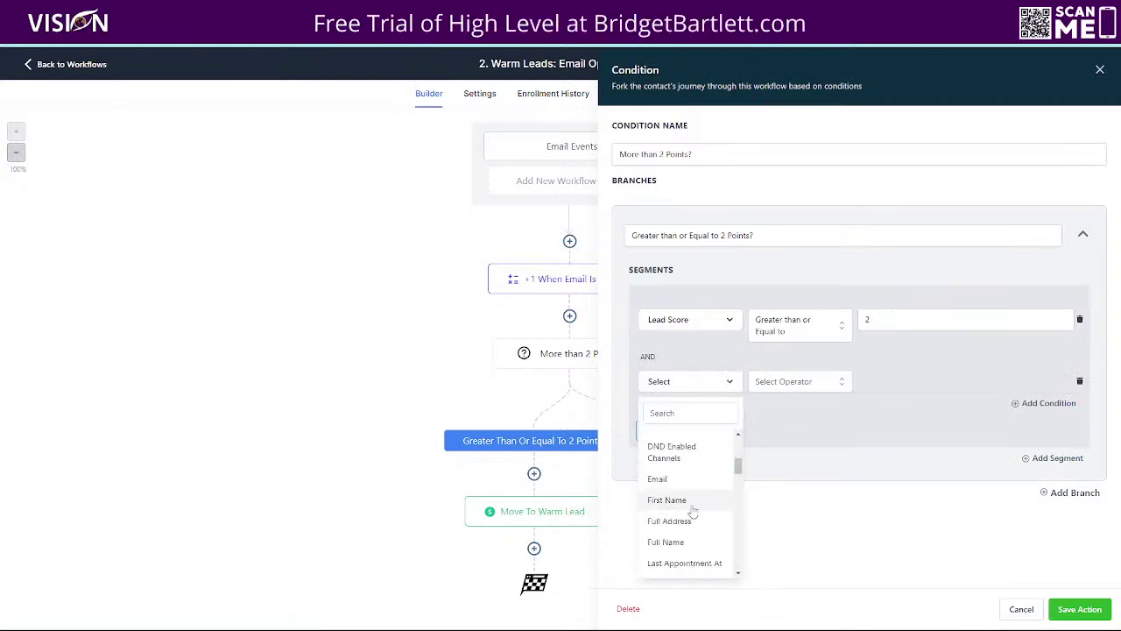
left_click(667, 471)
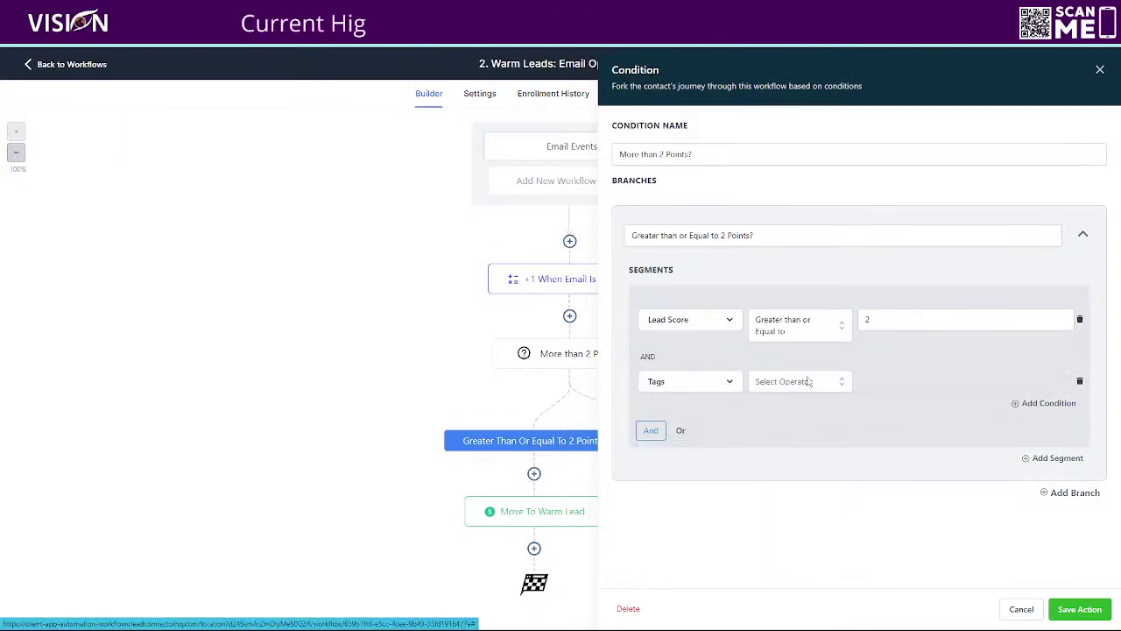
Step: Set the second condition to Tags Does not include the member tag, and discard the edits to the condition
left_click(796, 386)
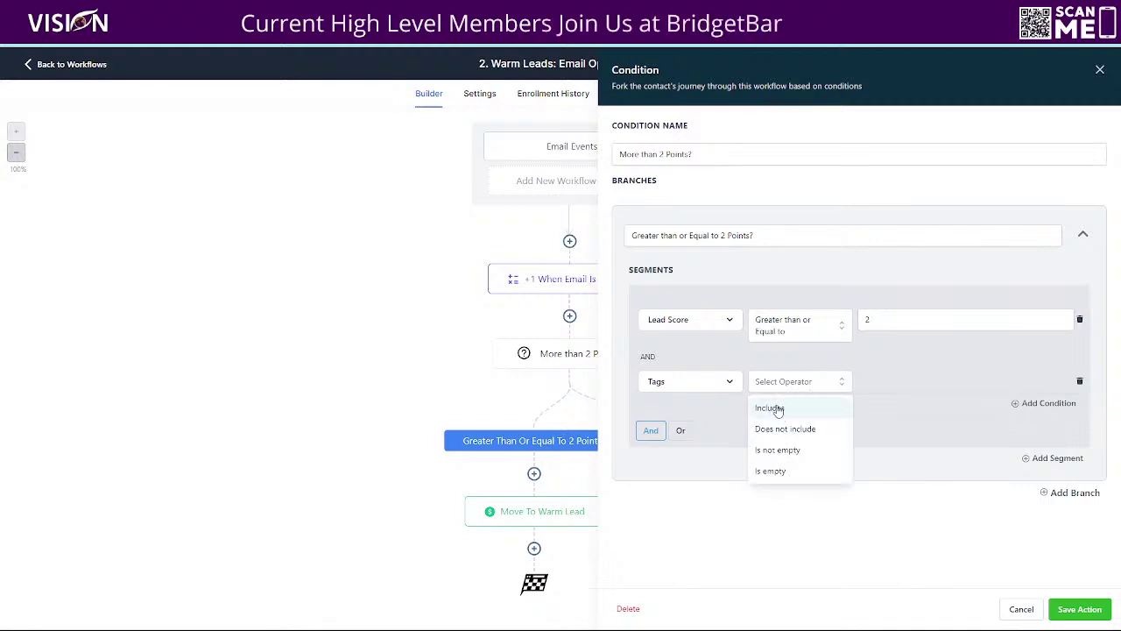
left_click(771, 408)
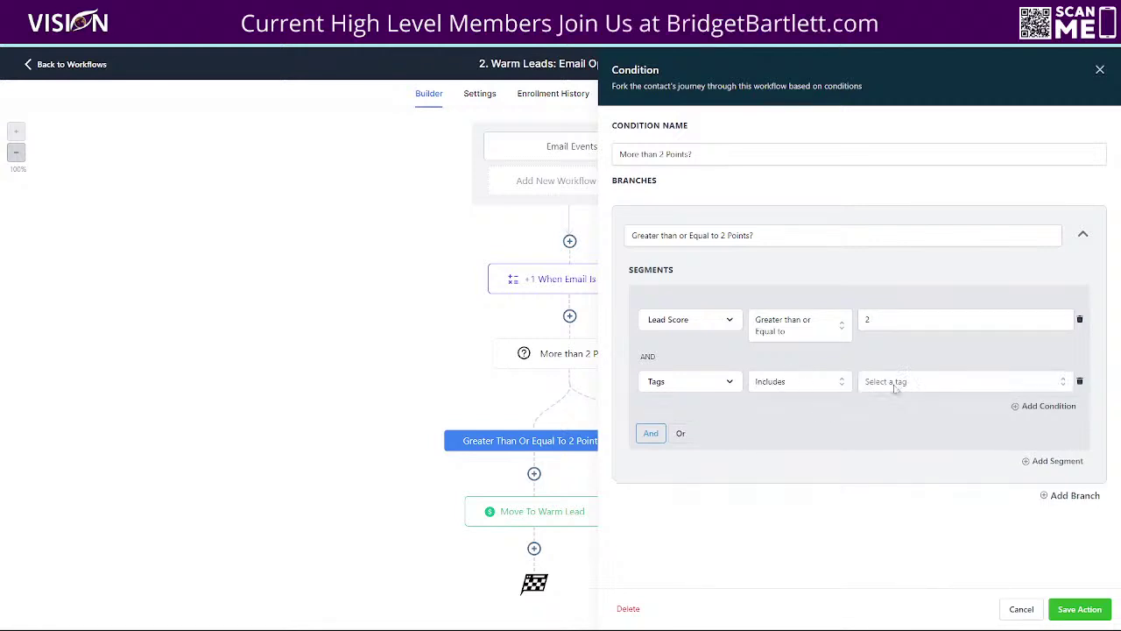
left_click(797, 380)
left_click(784, 429)
left_click(886, 382)
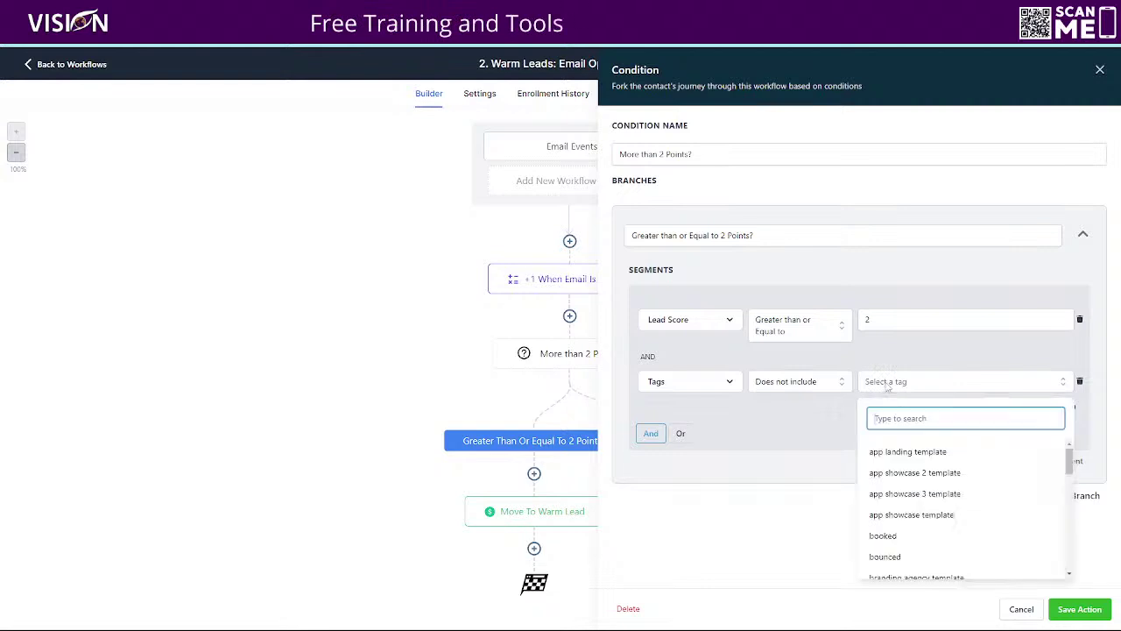
type("meb")
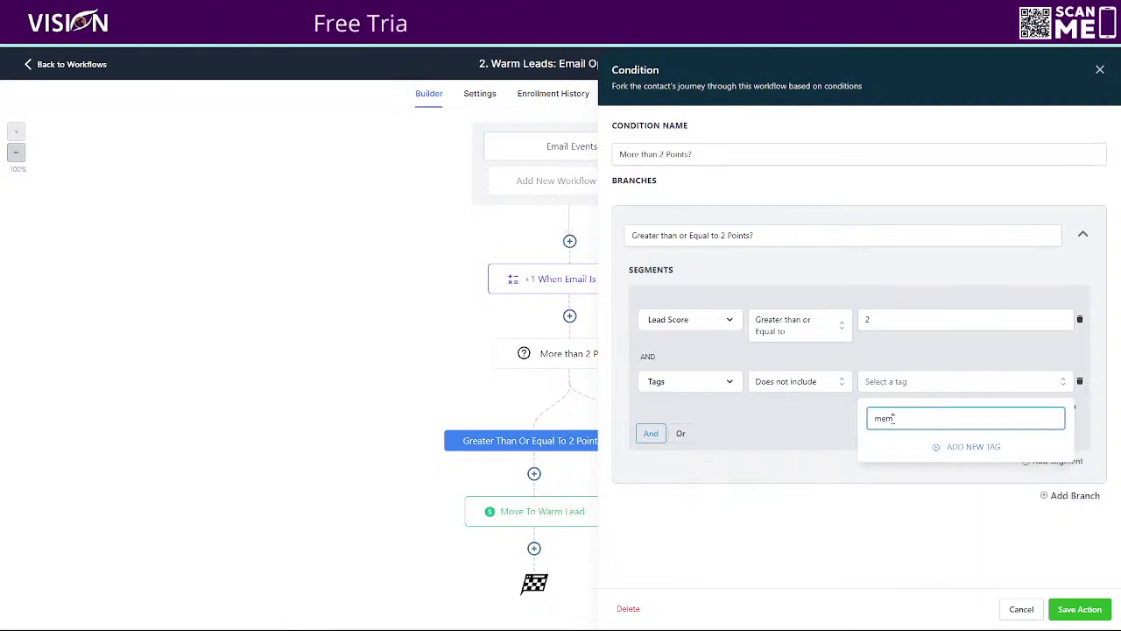
left_click(883, 453)
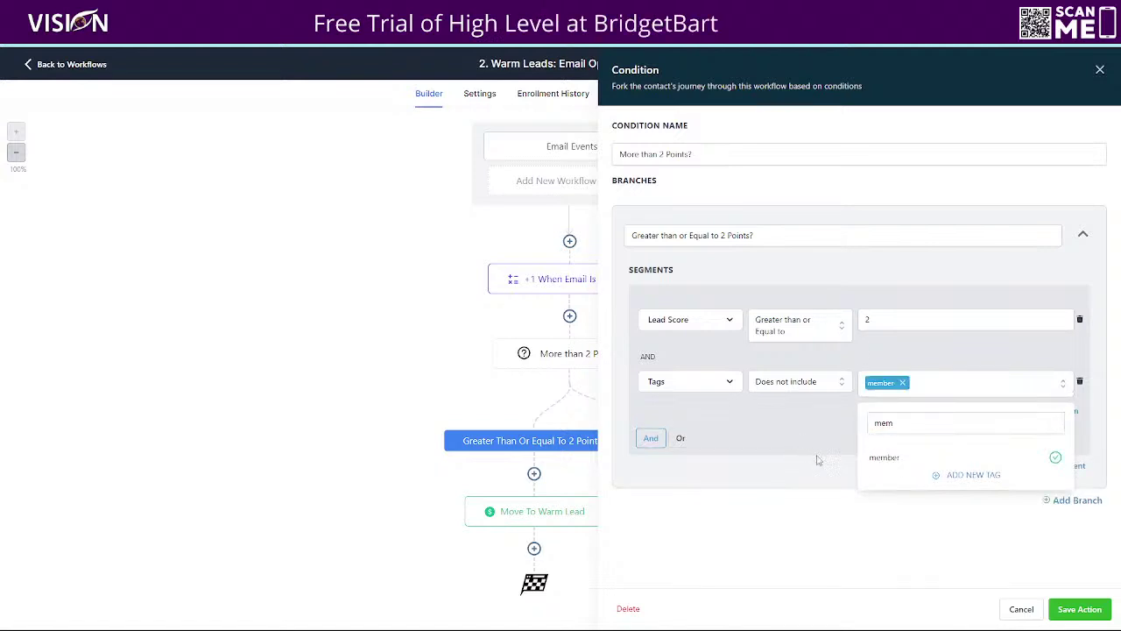
left_click(799, 456)
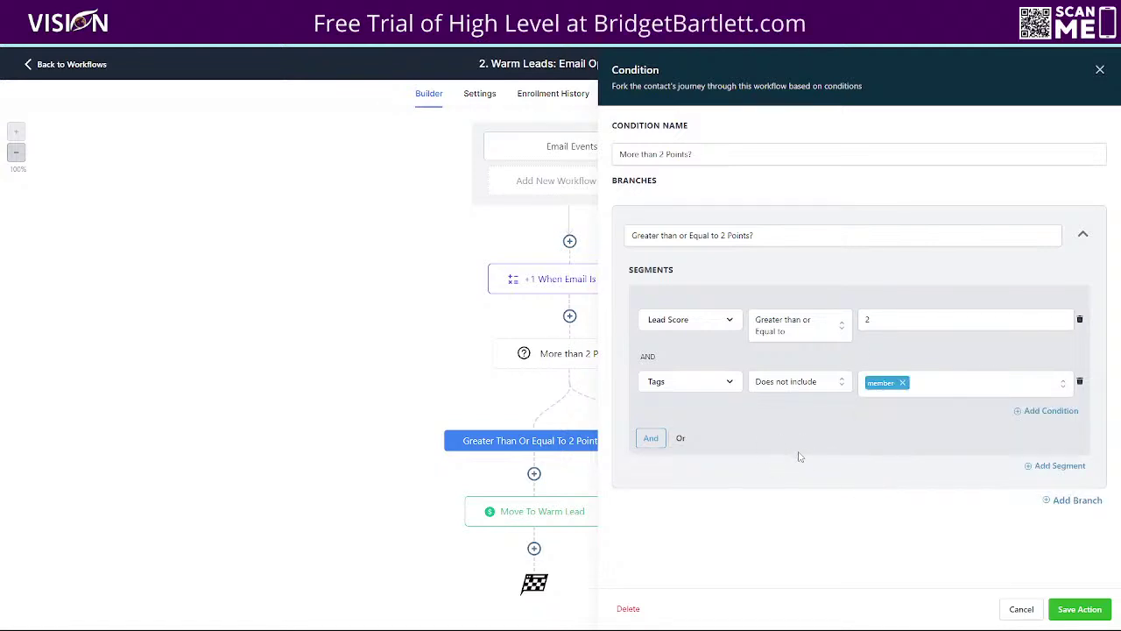
left_click(1020, 610)
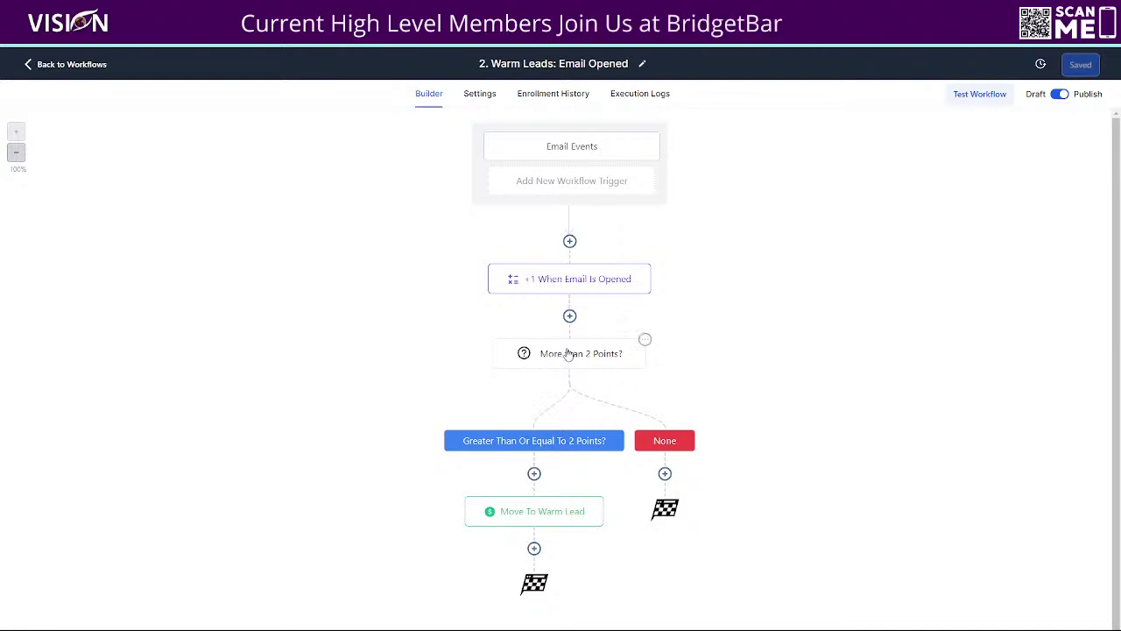
Step: Open the Move To Warm Lead action and review its action name, pipeline stage, opportunity name, source and lead value
left_click(527, 517)
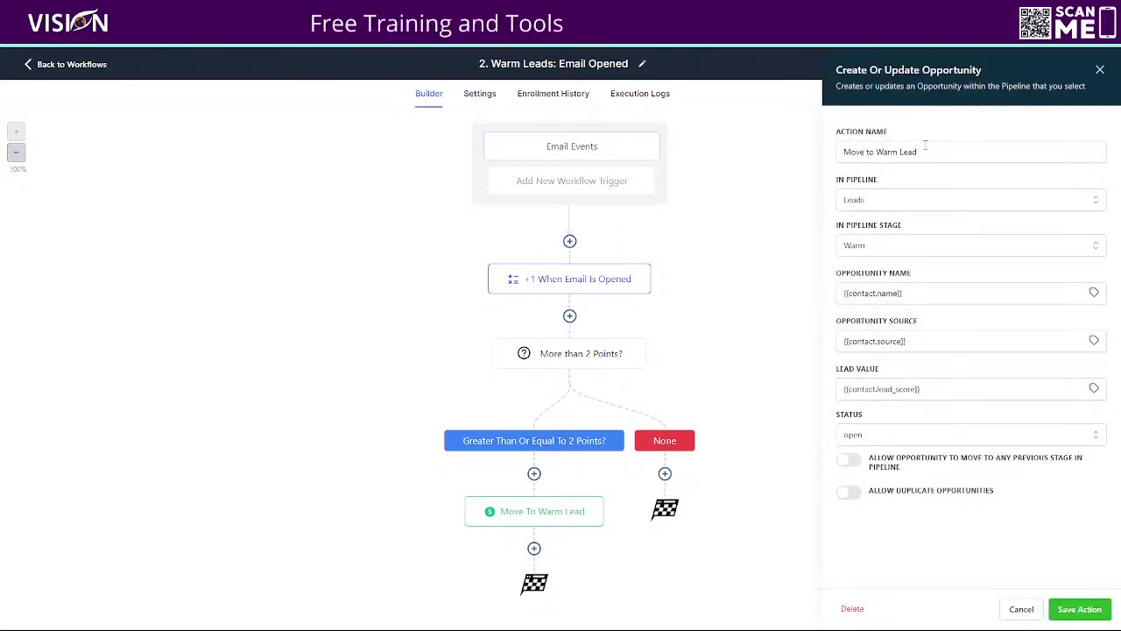
left_click_drag(843, 152, 938, 149)
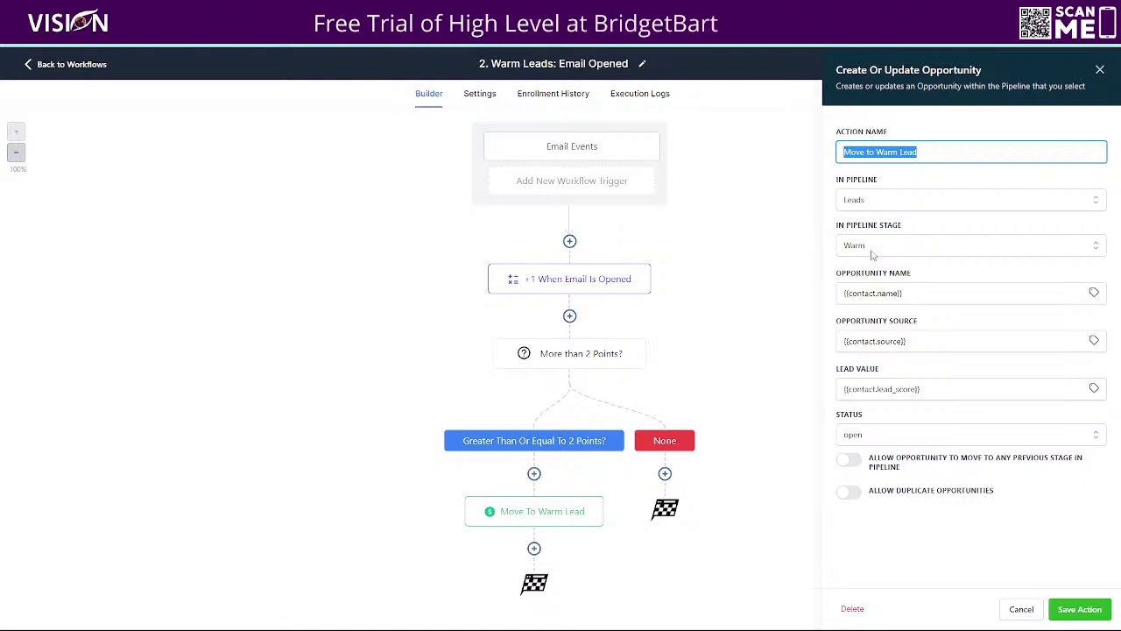
left_click_drag(915, 295, 833, 305)
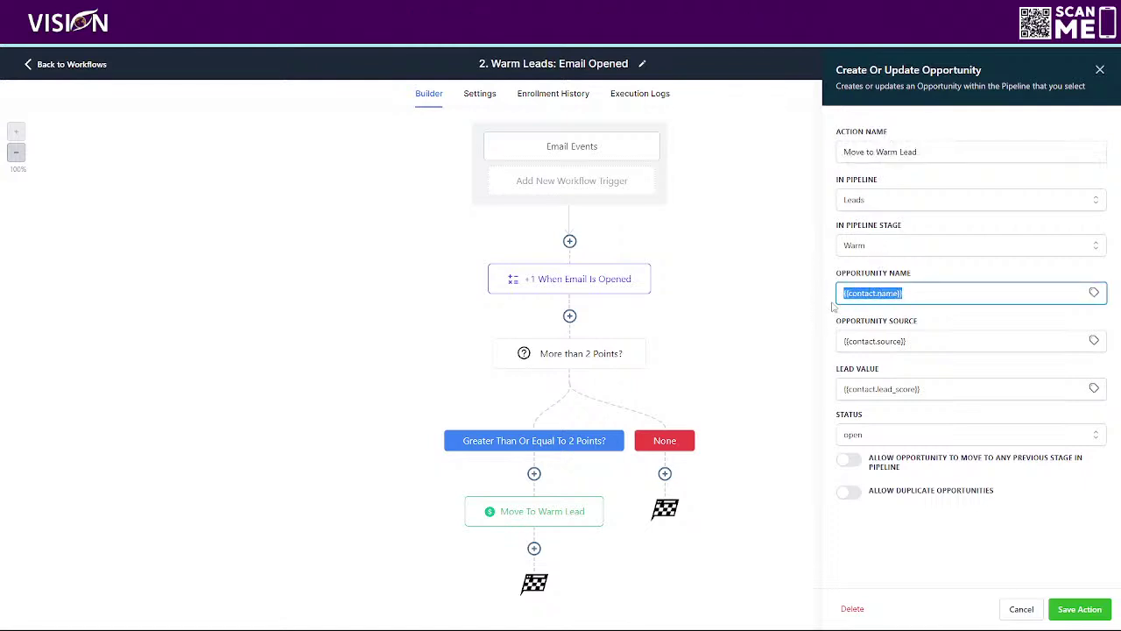
left_click_drag(911, 342, 814, 357)
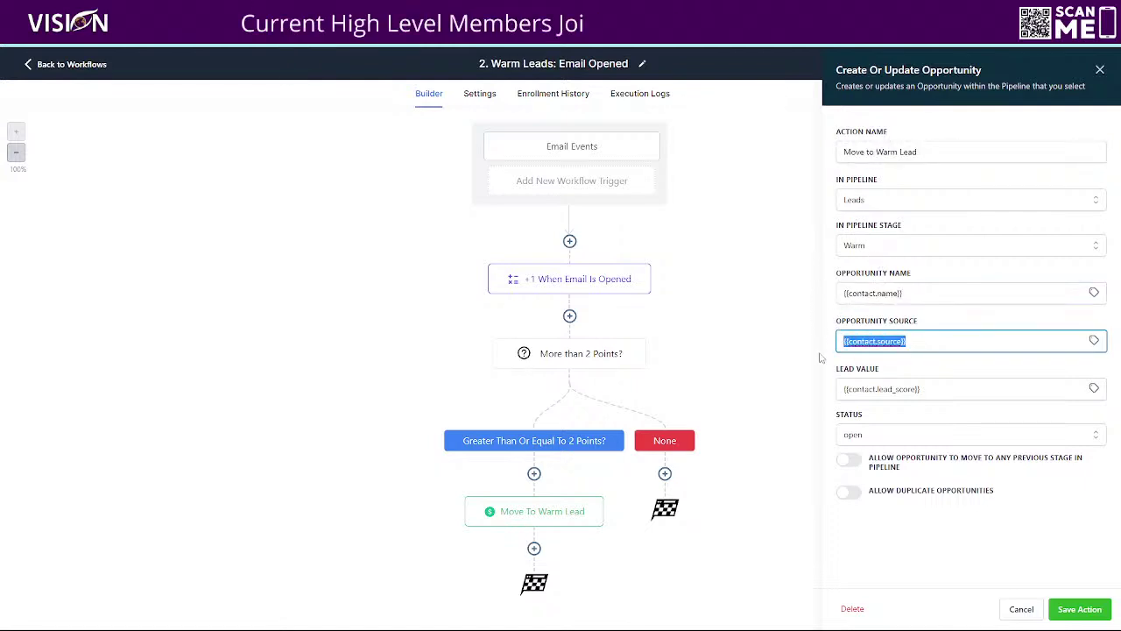
left_click_drag(917, 388, 836, 398)
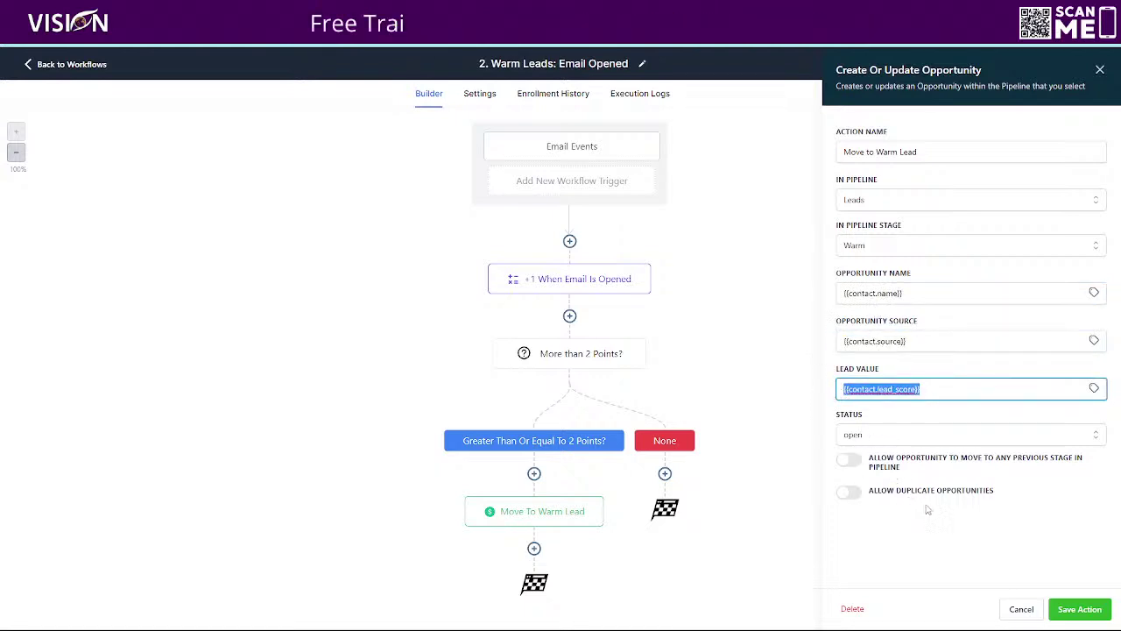
left_click(1020, 609)
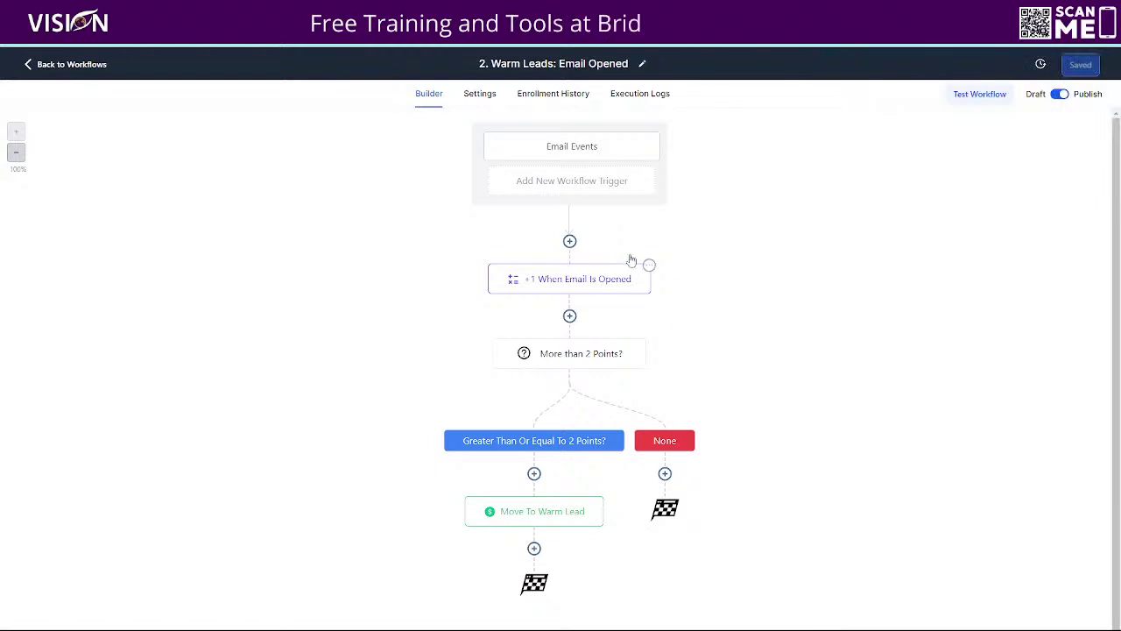
Step: Check the Allow re-entry setting of the Warm Leads workflow and return to the workflow list
left_click(483, 94)
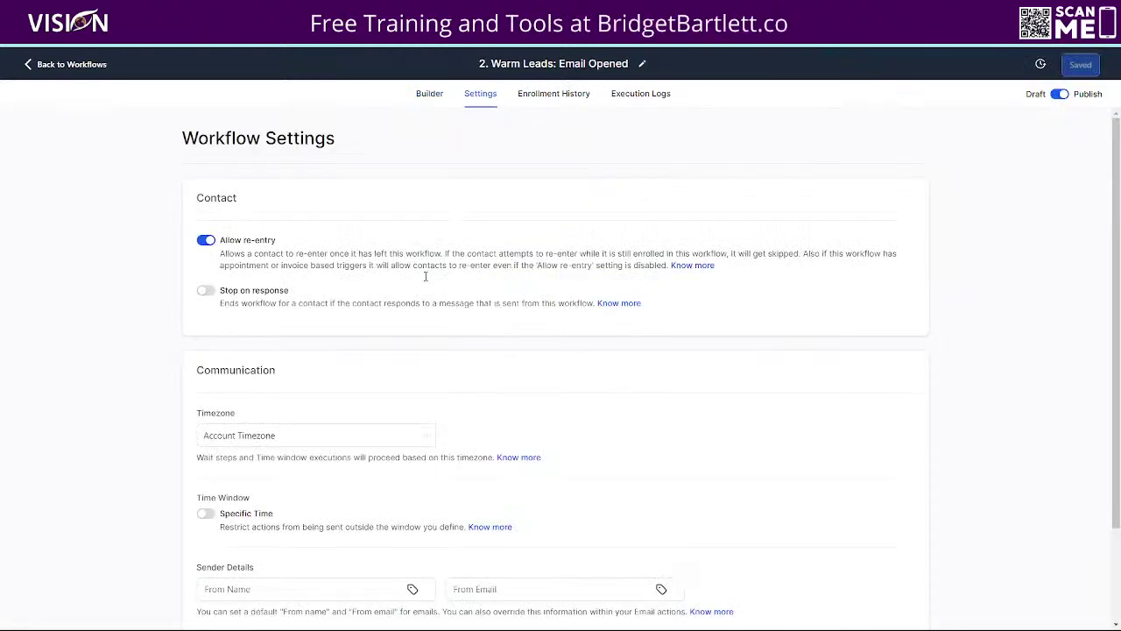
left_click(429, 93)
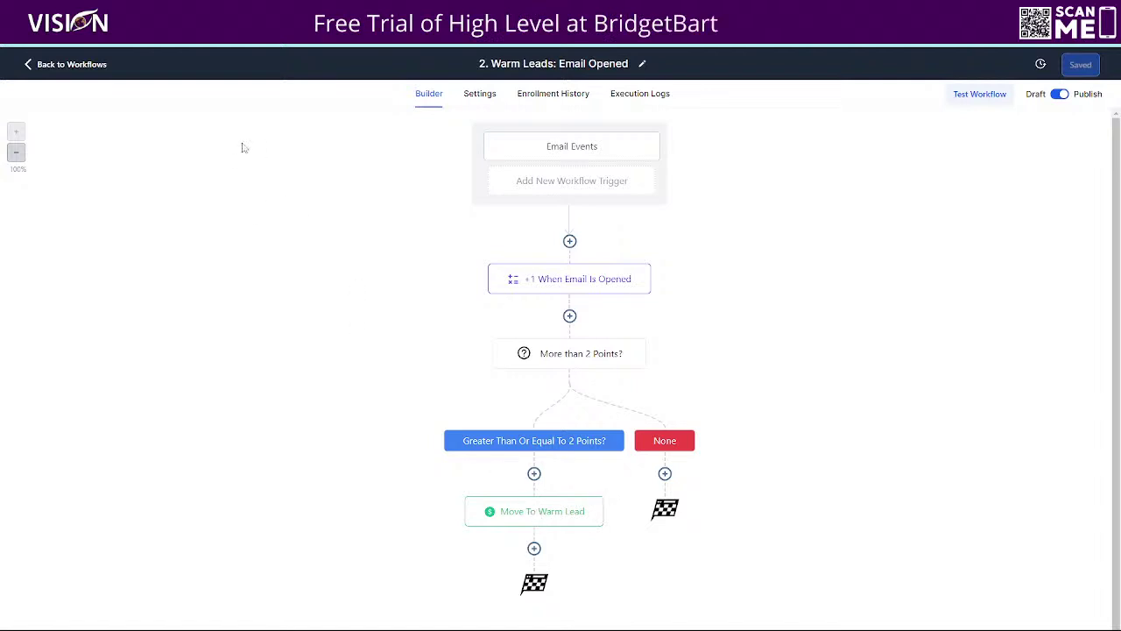
left_click(91, 74)
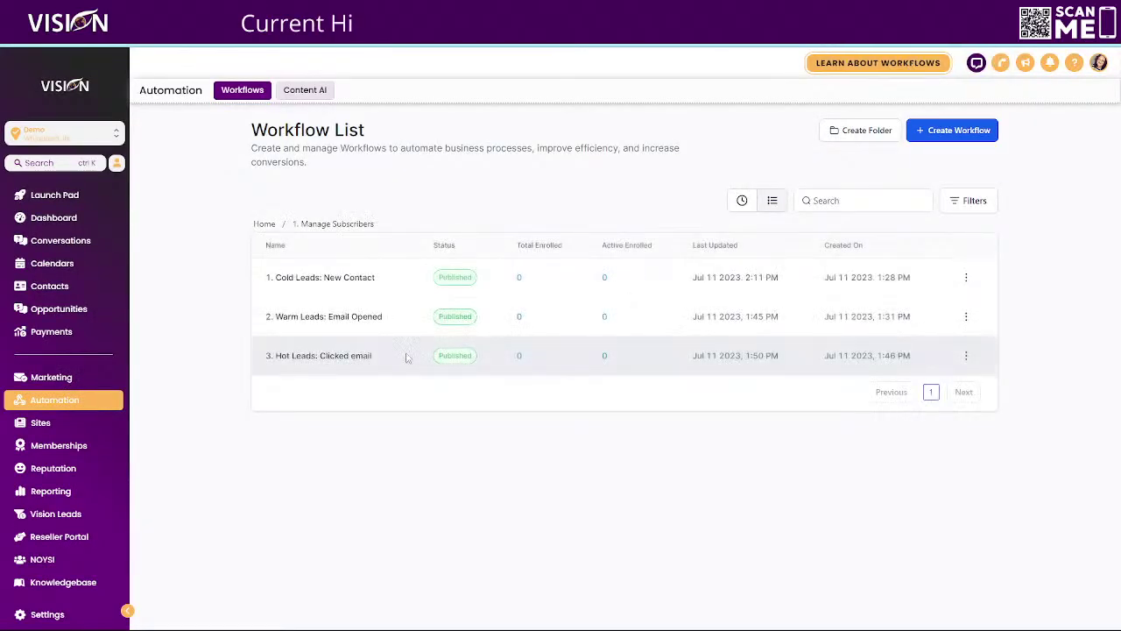
Step: Open the "3. Hot Leads: Clicked email" workflow and examine its Email Events trigger and Allow re-entry setting
left_click(306, 357)
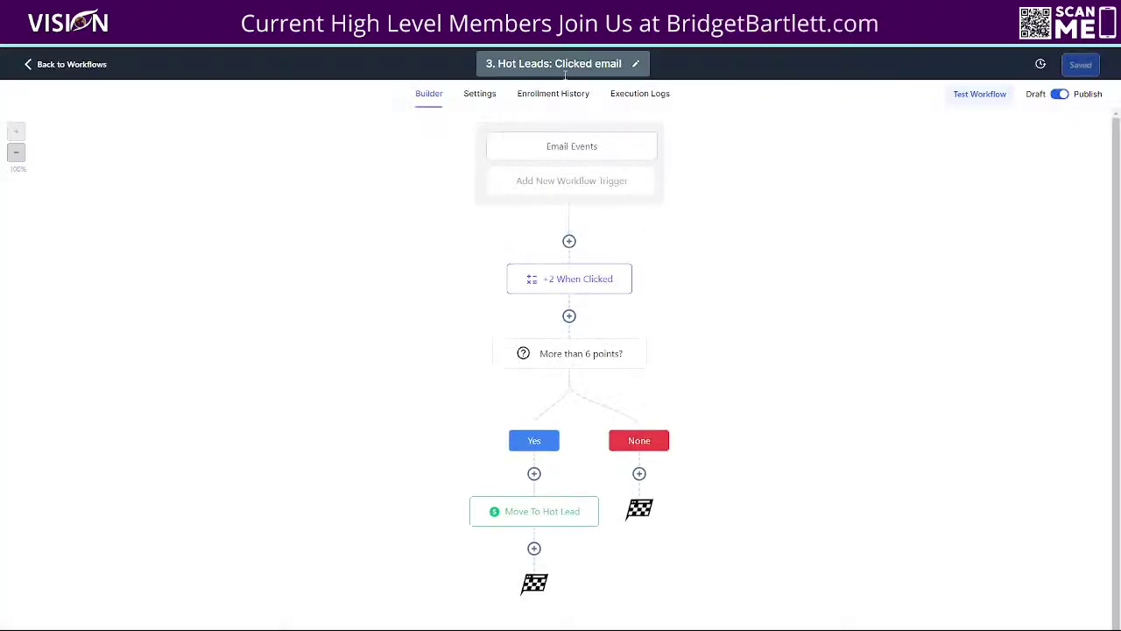
left_click(571, 147)
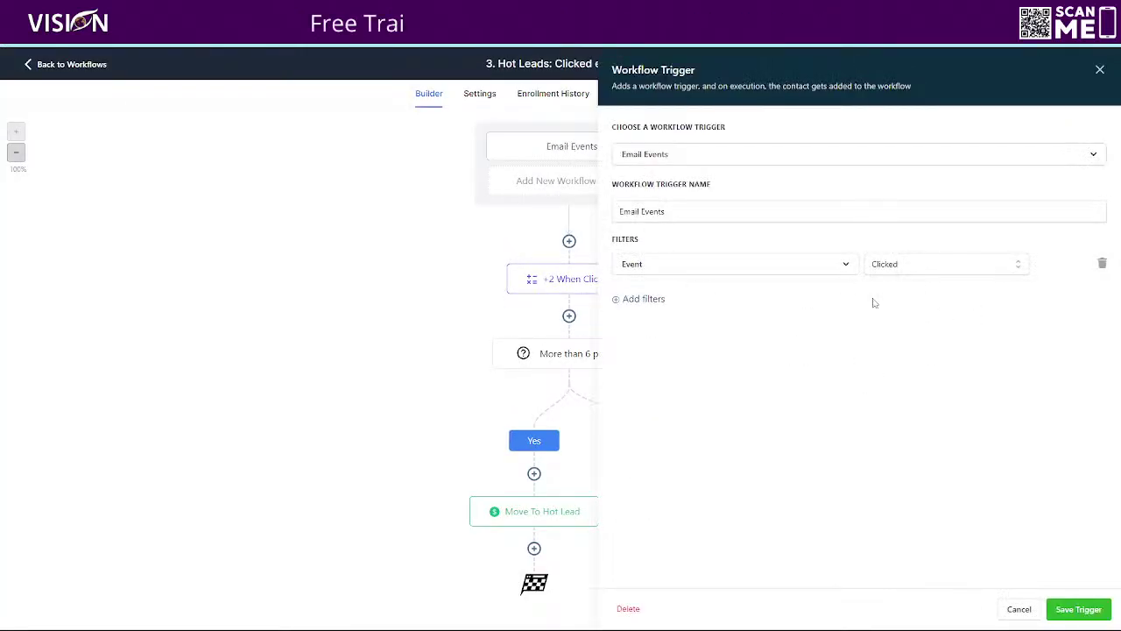
left_click(1019, 609)
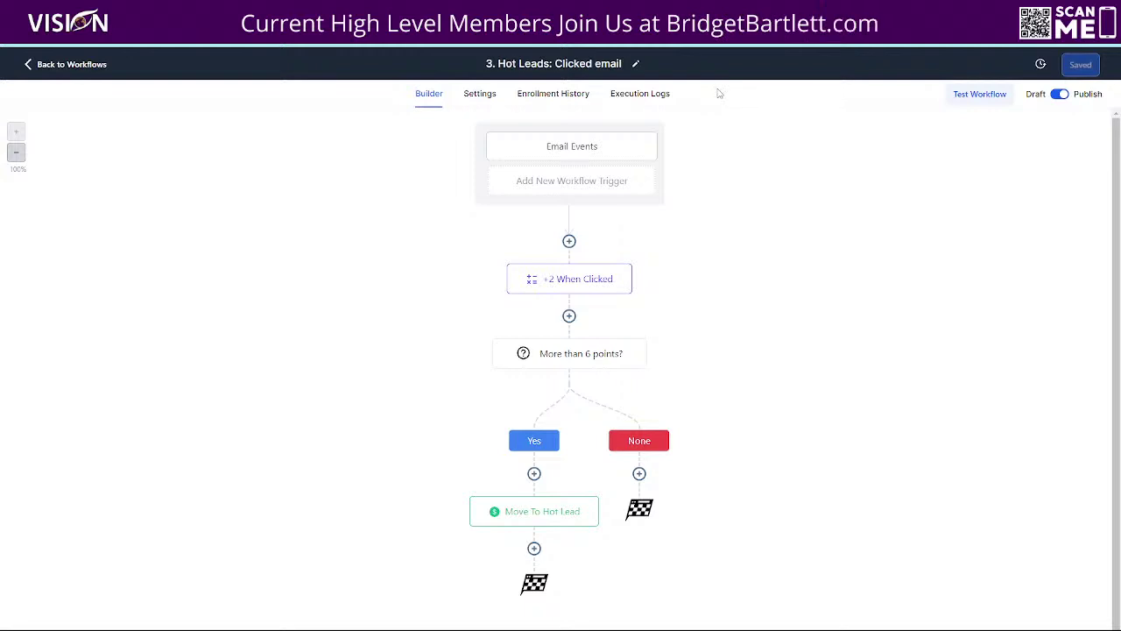
left_click(566, 145)
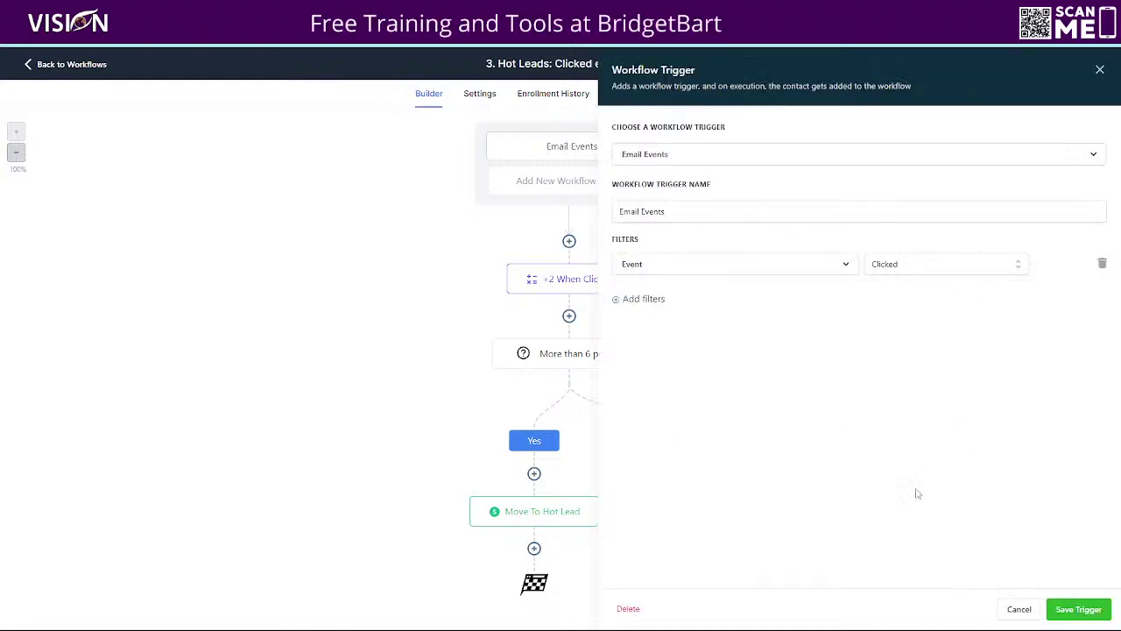
left_click(1016, 607)
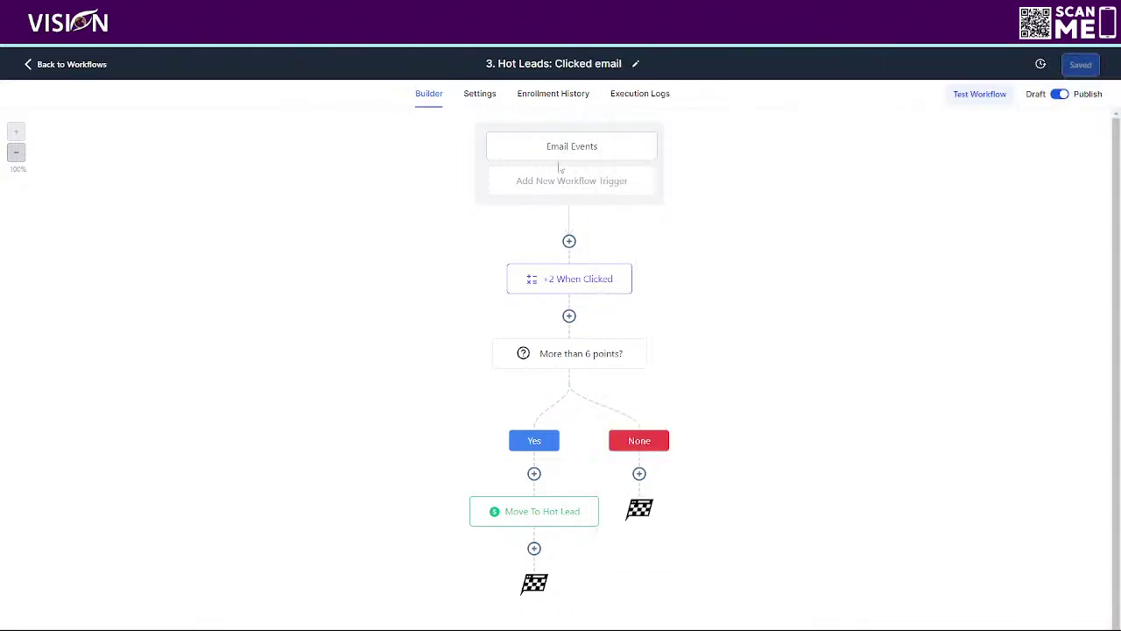
left_click(479, 98)
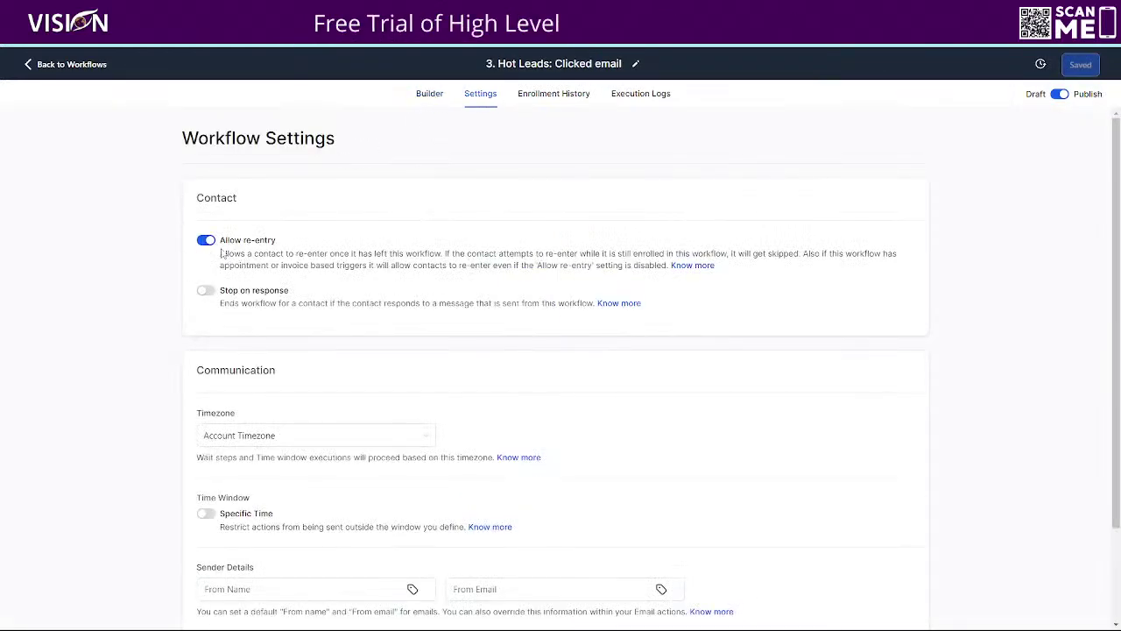
left_click(429, 94)
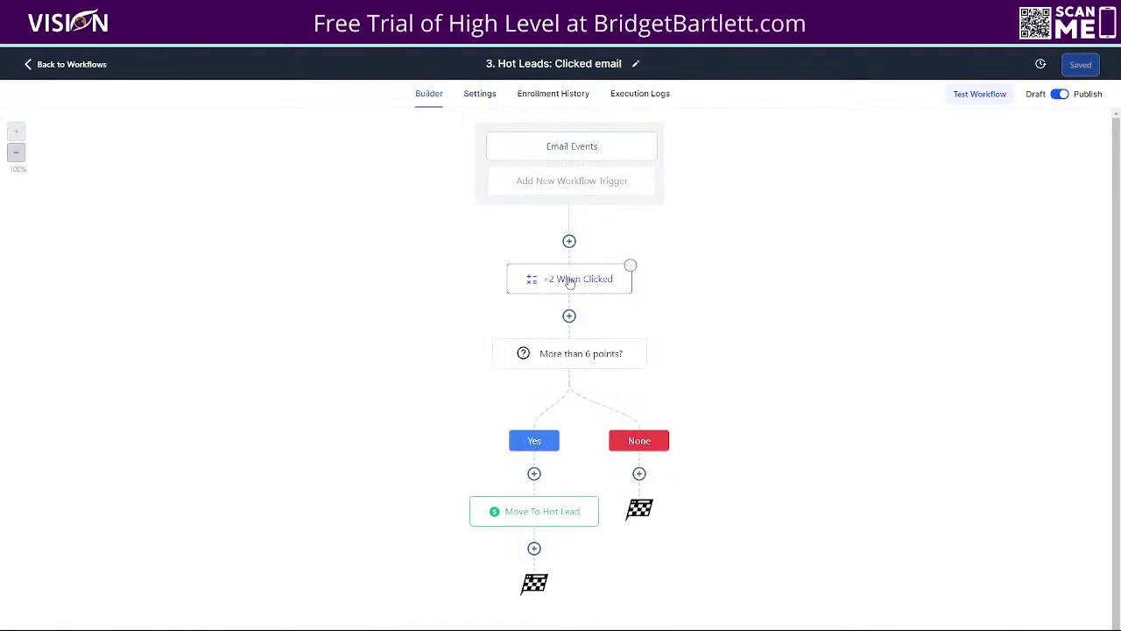
Step: Review the operator options of the +2 When Clicked math operation and the segments of the "More than 6 points?" condition
left_click(569, 279)
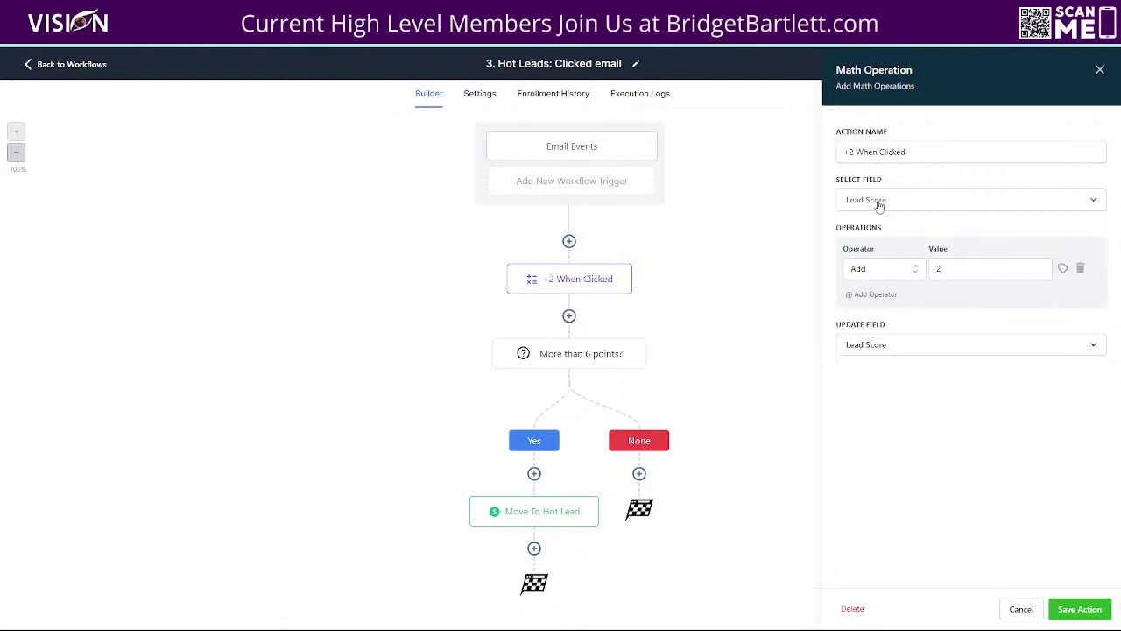
left_click(874, 277)
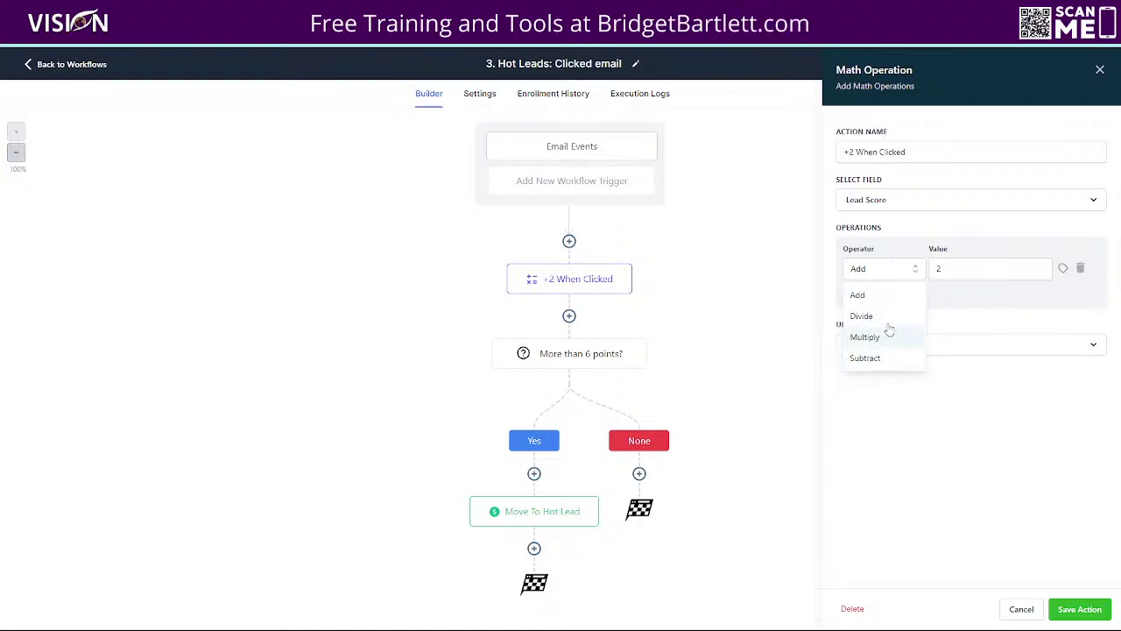
left_click(914, 230)
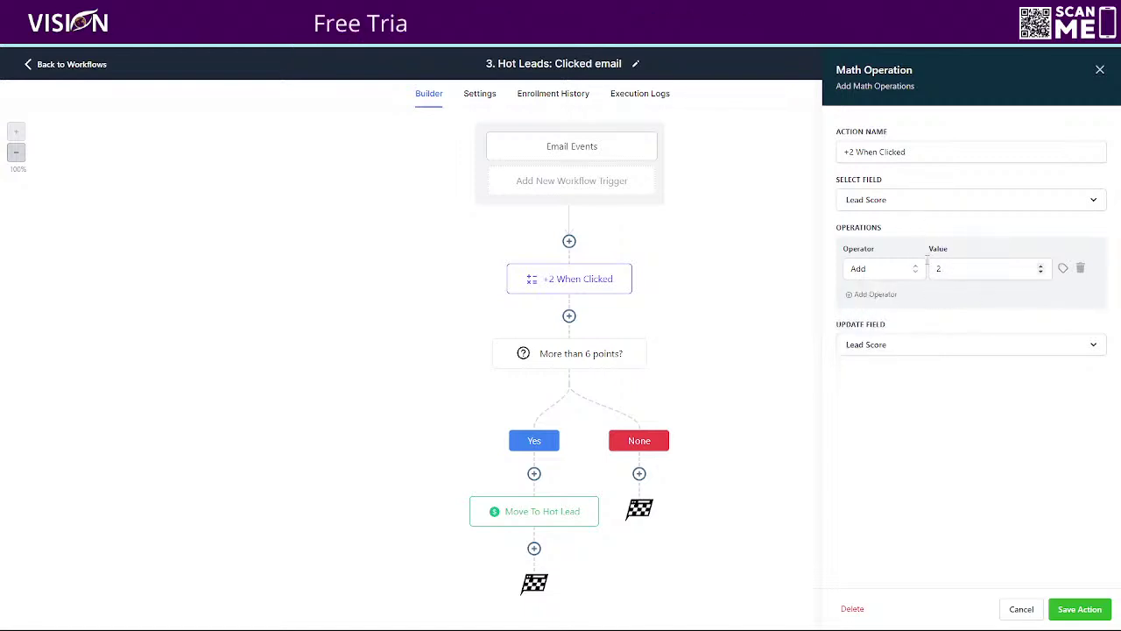
left_click(1025, 613)
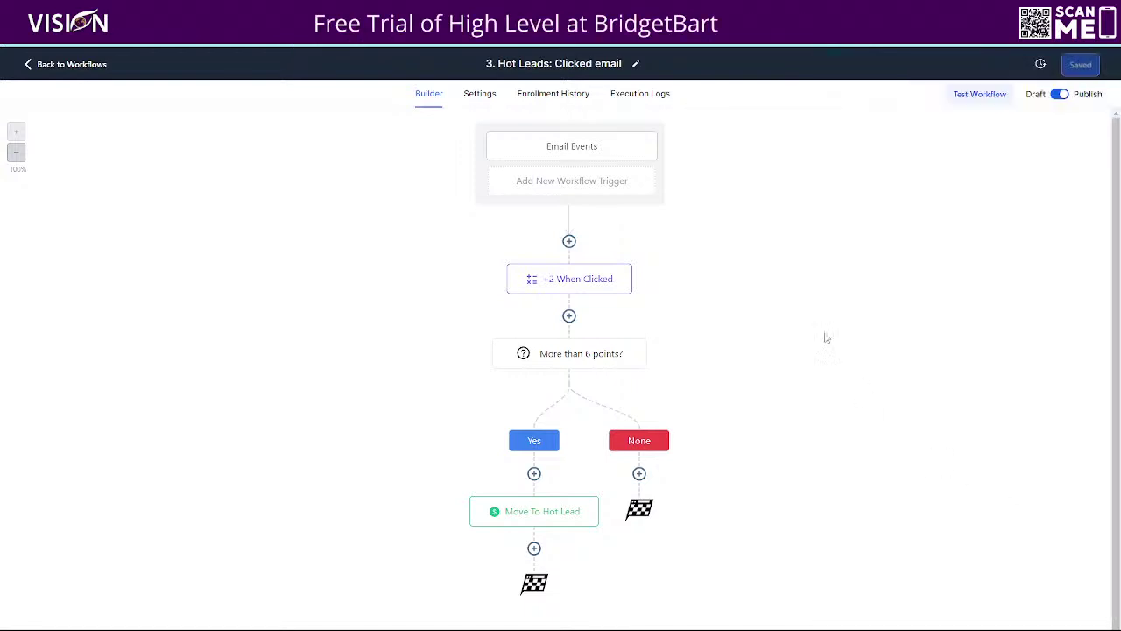
left_click(571, 356)
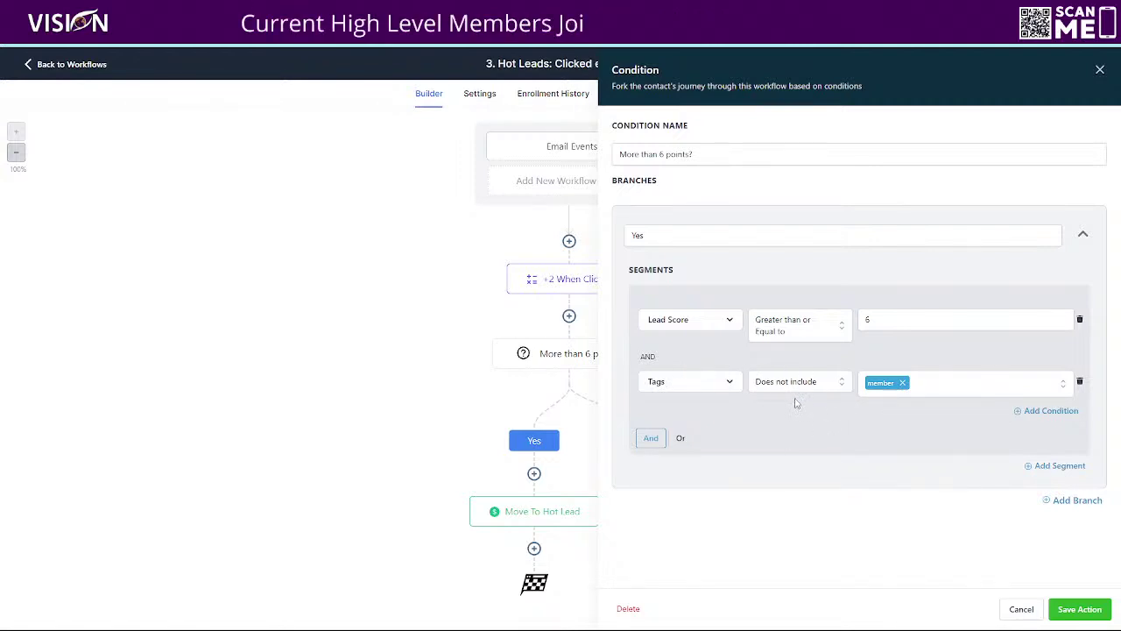
left_click(1021, 610)
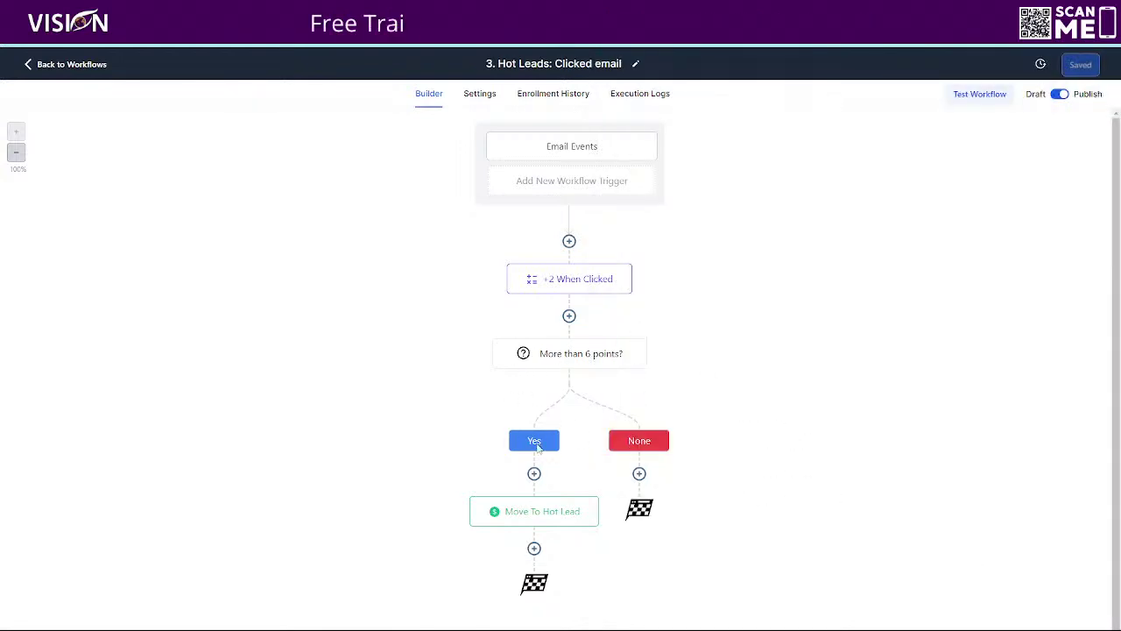
Step: Open the Move To Hot Lead action and review its name, pipeline, stage and opportunity fields without changing them
left_click(565, 512)
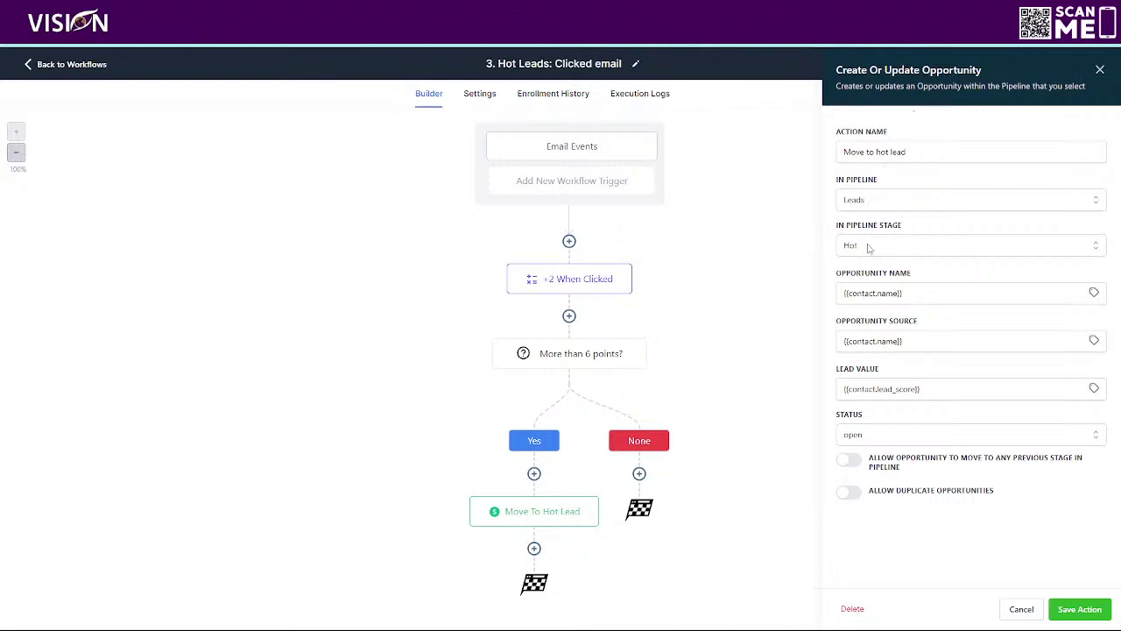
left_click_drag(920, 154, 841, 154)
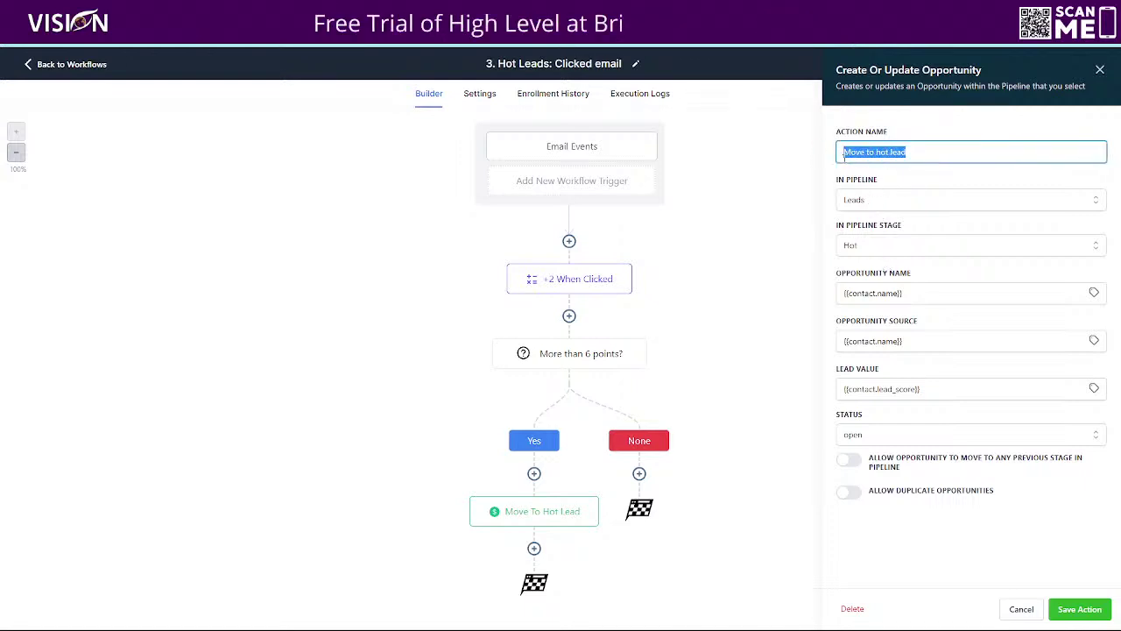
left_click(850, 201)
left_click(867, 253)
left_click(867, 252)
left_click(869, 229)
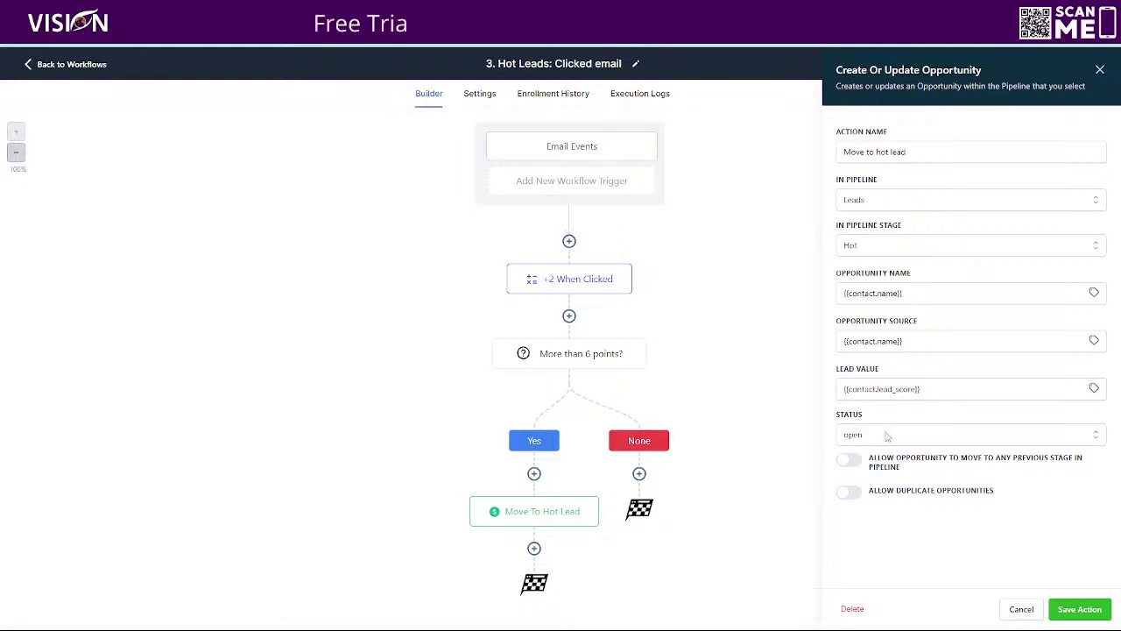
left_click(1020, 609)
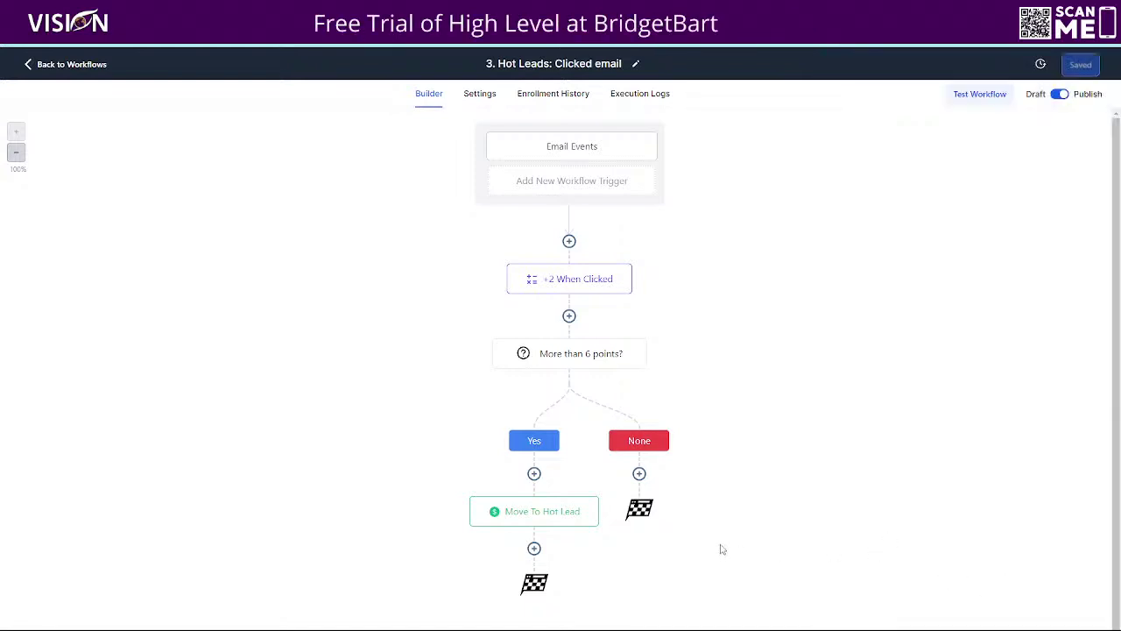
Step: Browse the actions available after Move To Hot Lead and review the Call action's settings without saving it
left_click(534, 548)
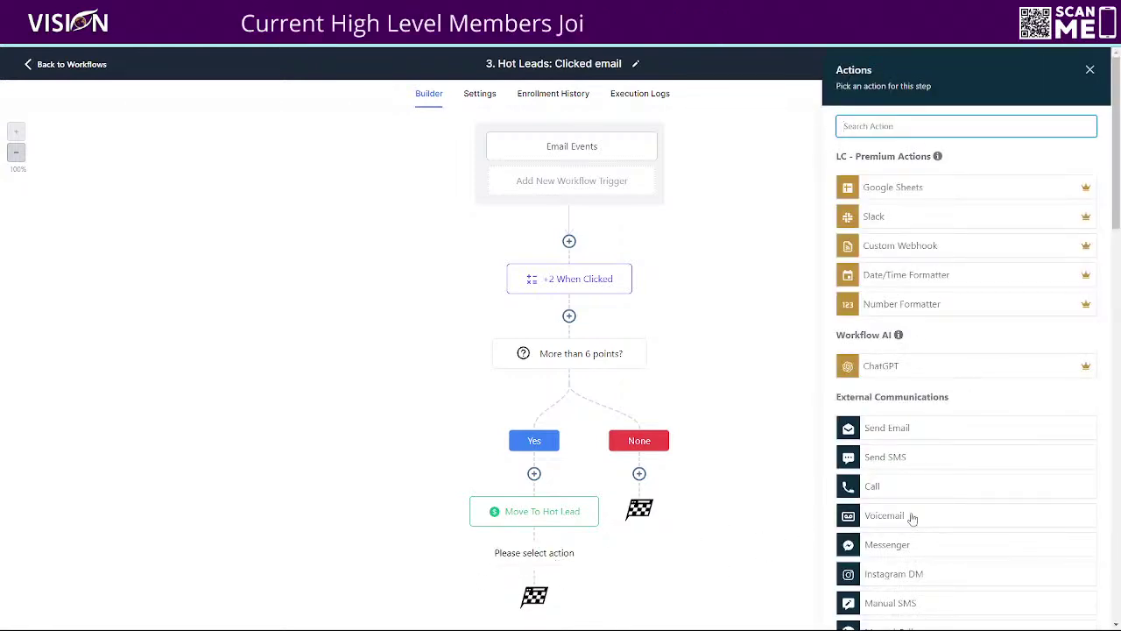
scroll(963, 475, "down", 2)
scroll(929, 420, "down", 1)
scroll(916, 418, "down", 2)
scroll(916, 429, "up", 2)
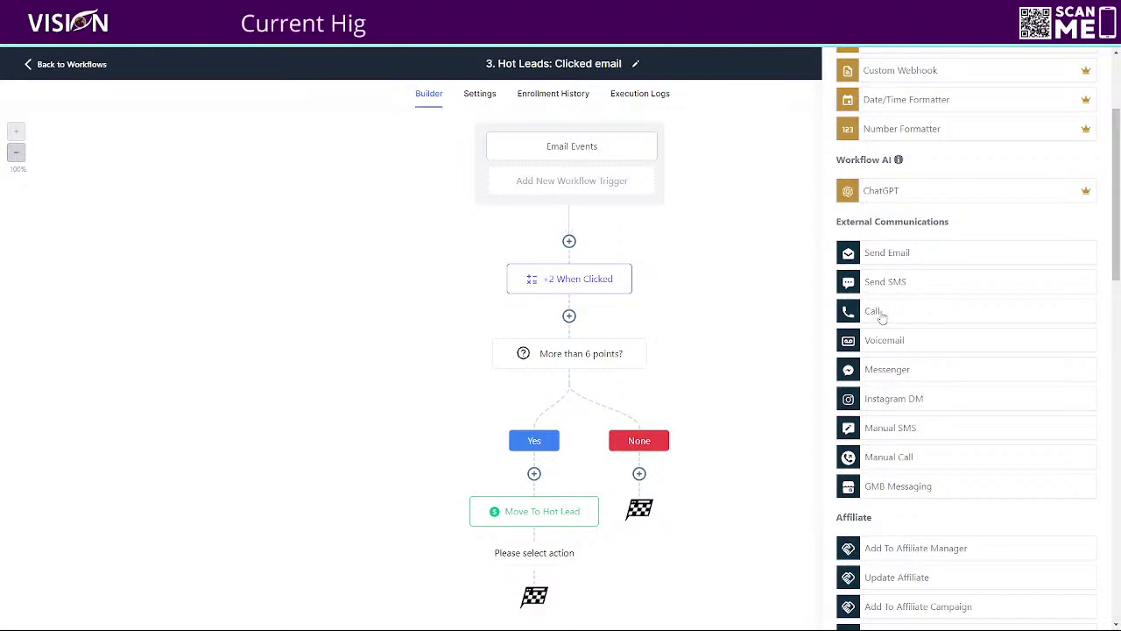
left_click(876, 312)
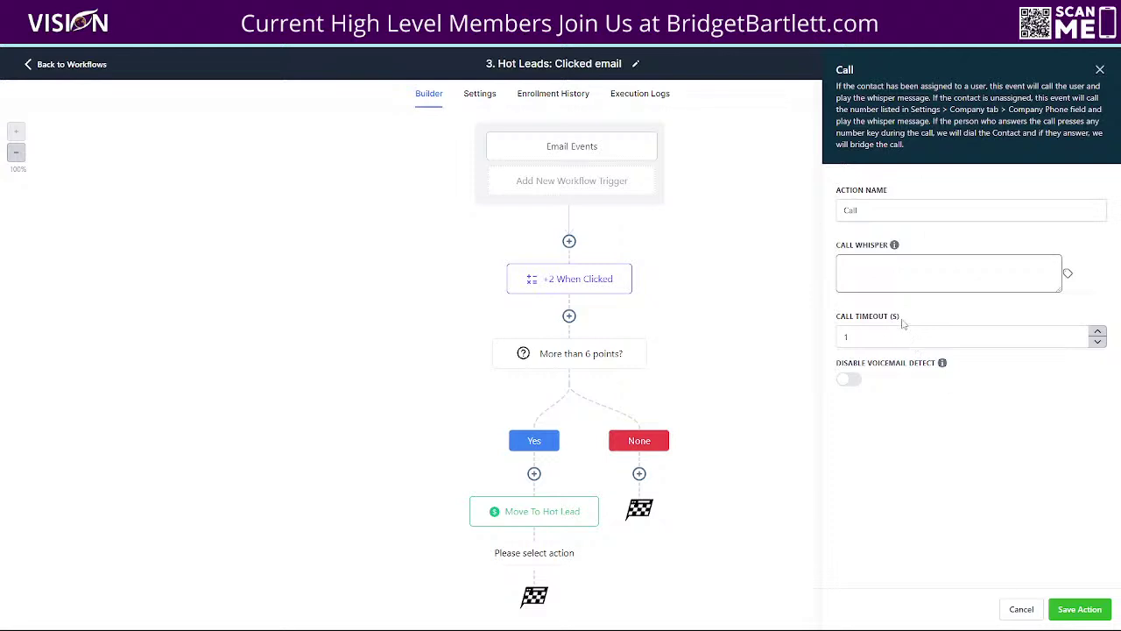
left_click(1021, 608)
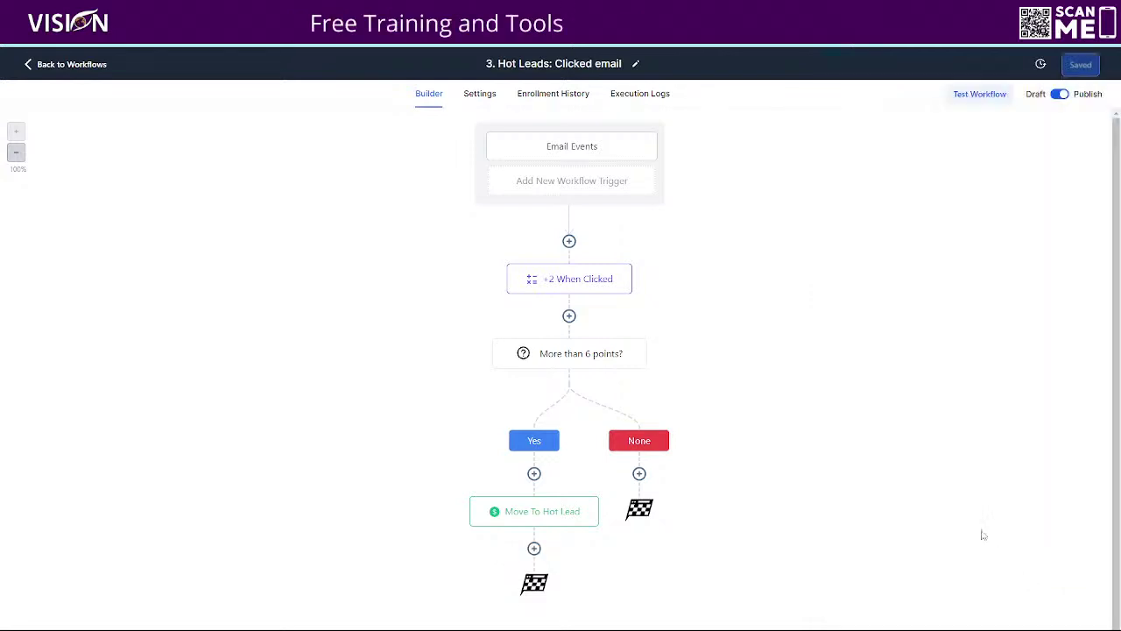
Step: Leave the workflow and view the Manual Actions list in Conversations and the Leads pipeline in Opportunities
left_click(58, 67)
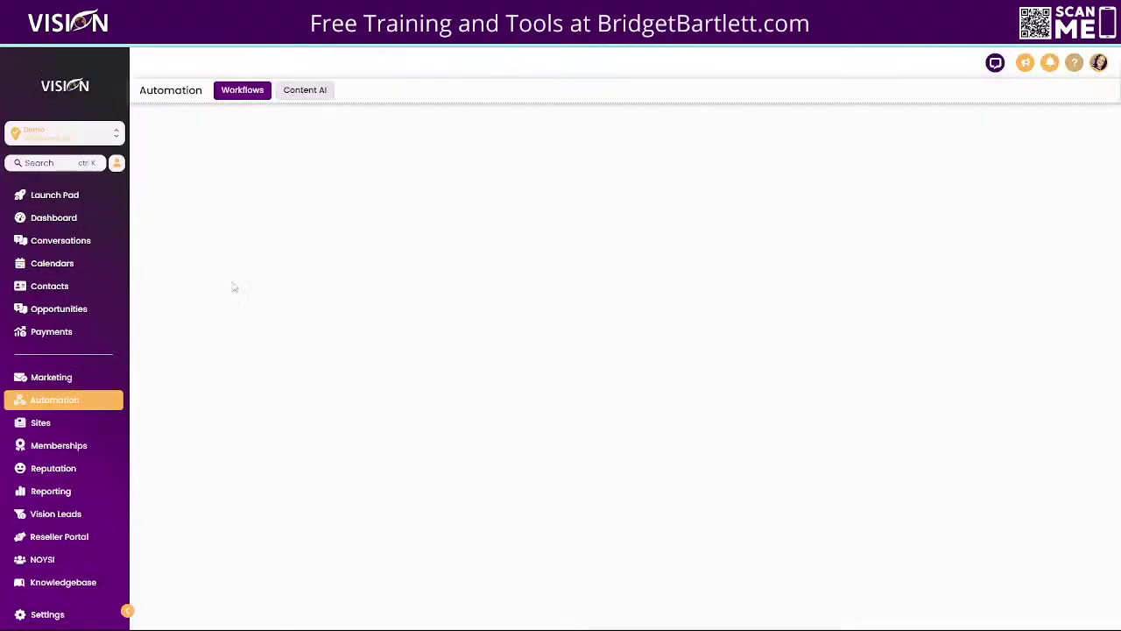
left_click(50, 242)
left_click(361, 90)
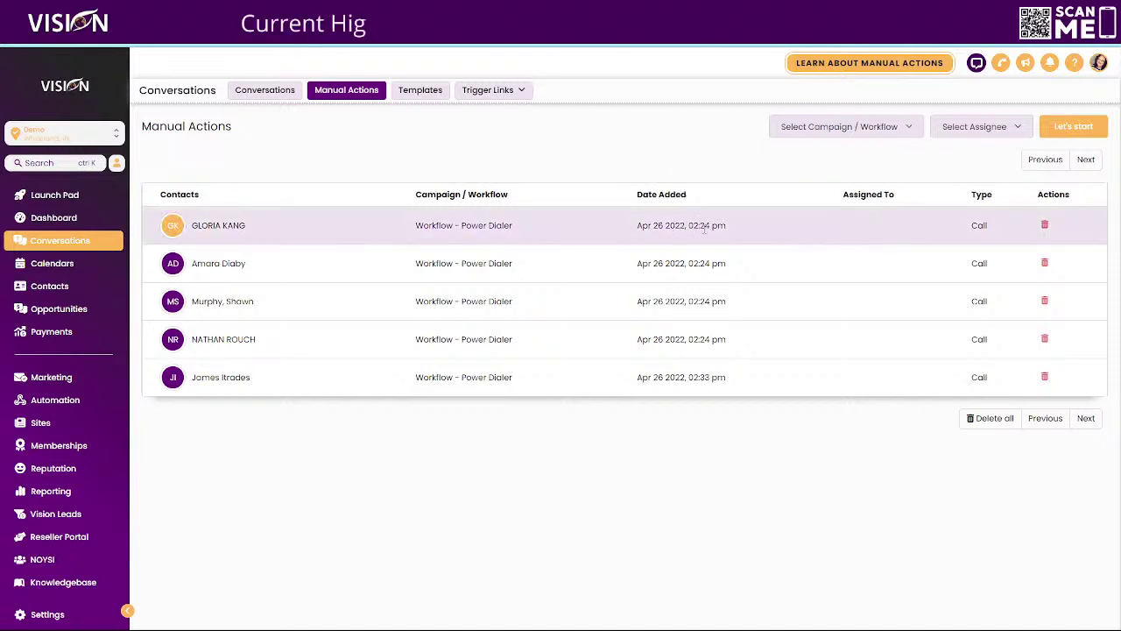
left_click(58, 309)
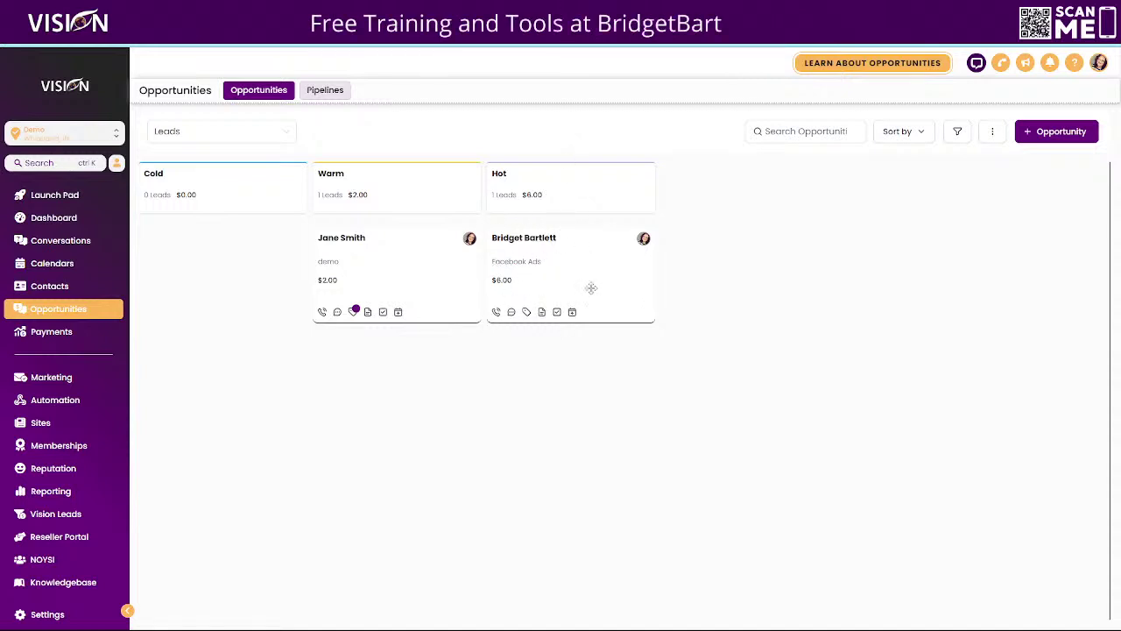
Step: Start a new filter on the Contacts list using the Lead Score custom field
left_click(49, 286)
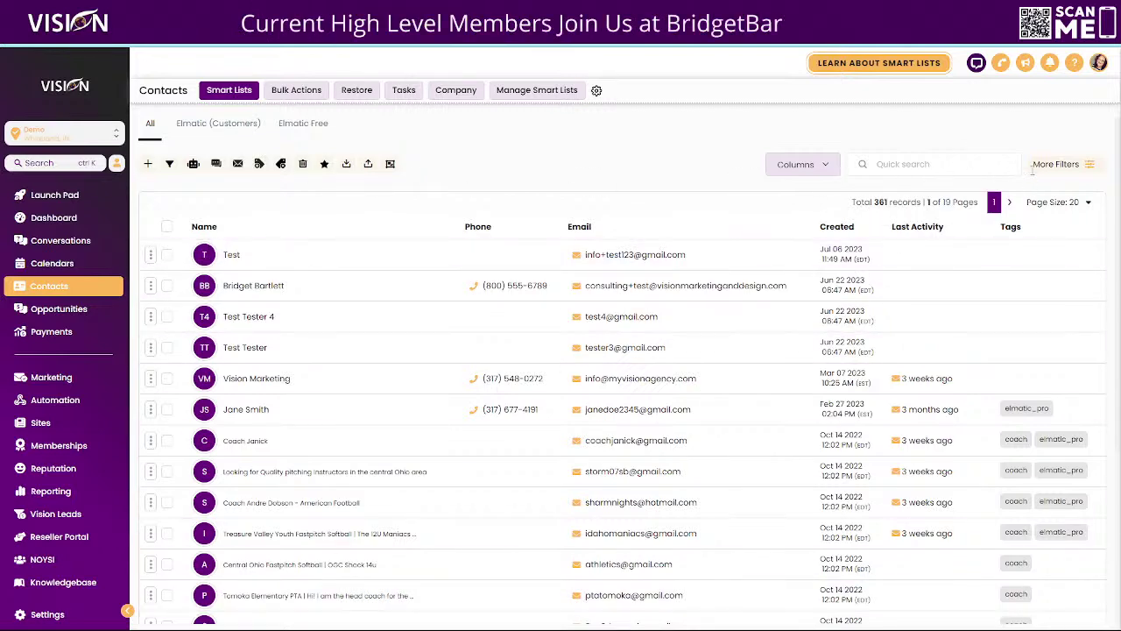
left_click(1060, 164)
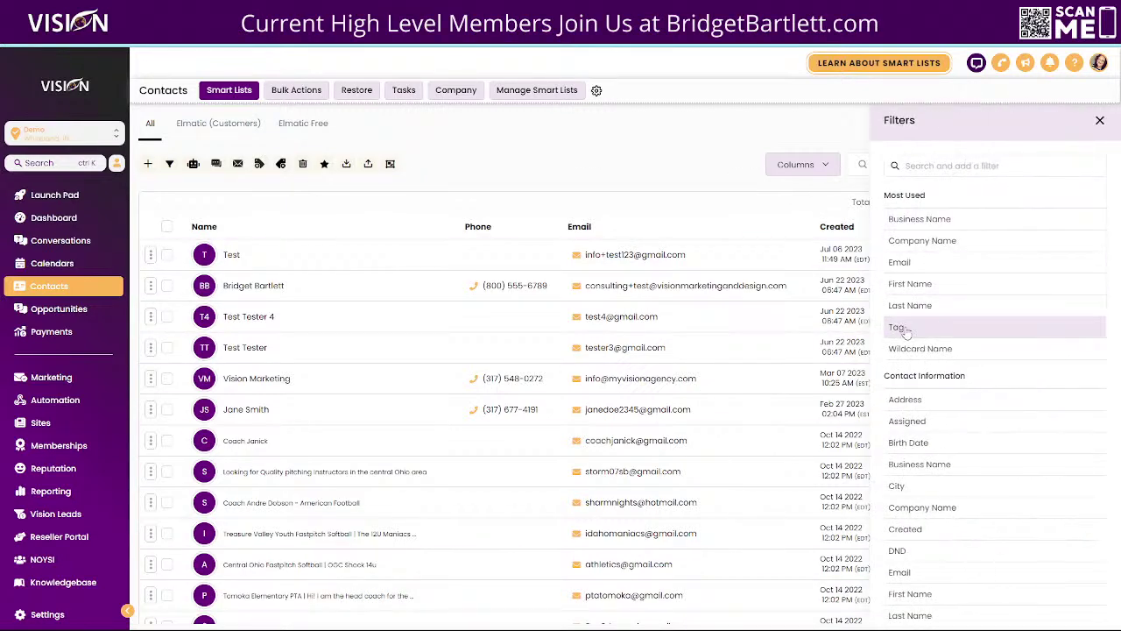
scroll(929, 326, "down", 5)
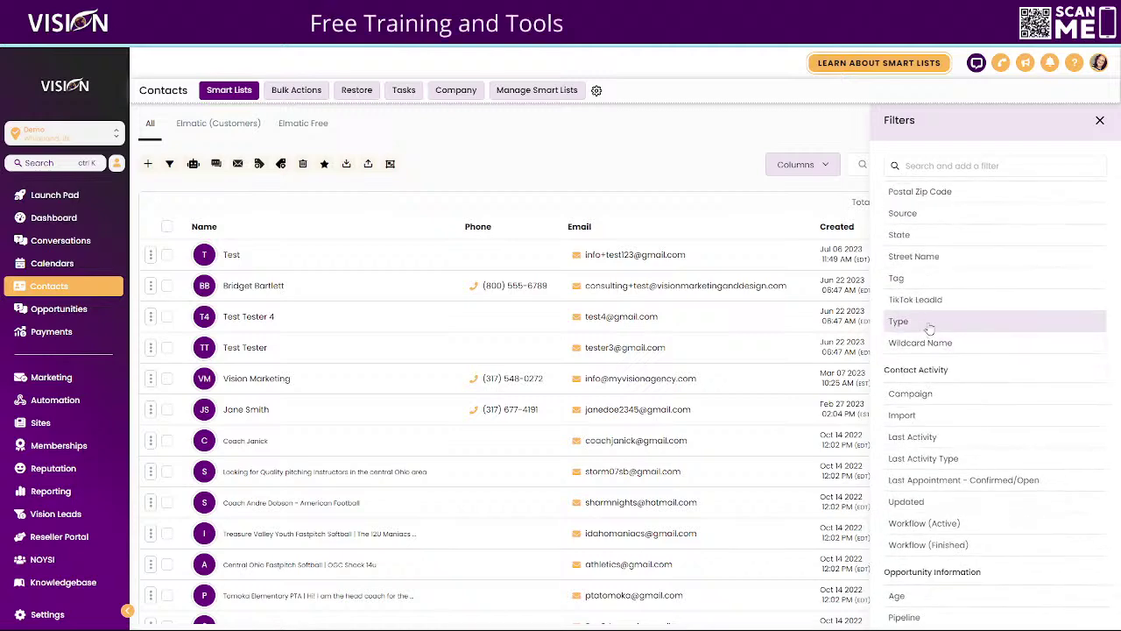
scroll(929, 326, "down", 5)
scroll(939, 368, "up", 1)
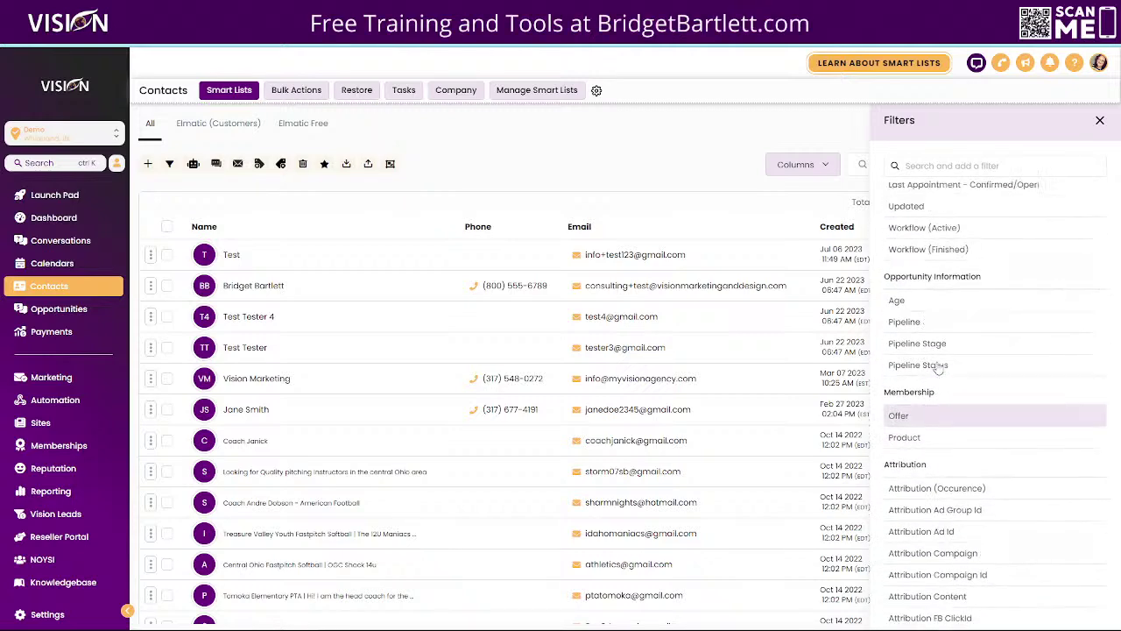
scroll(939, 368, "down", 8)
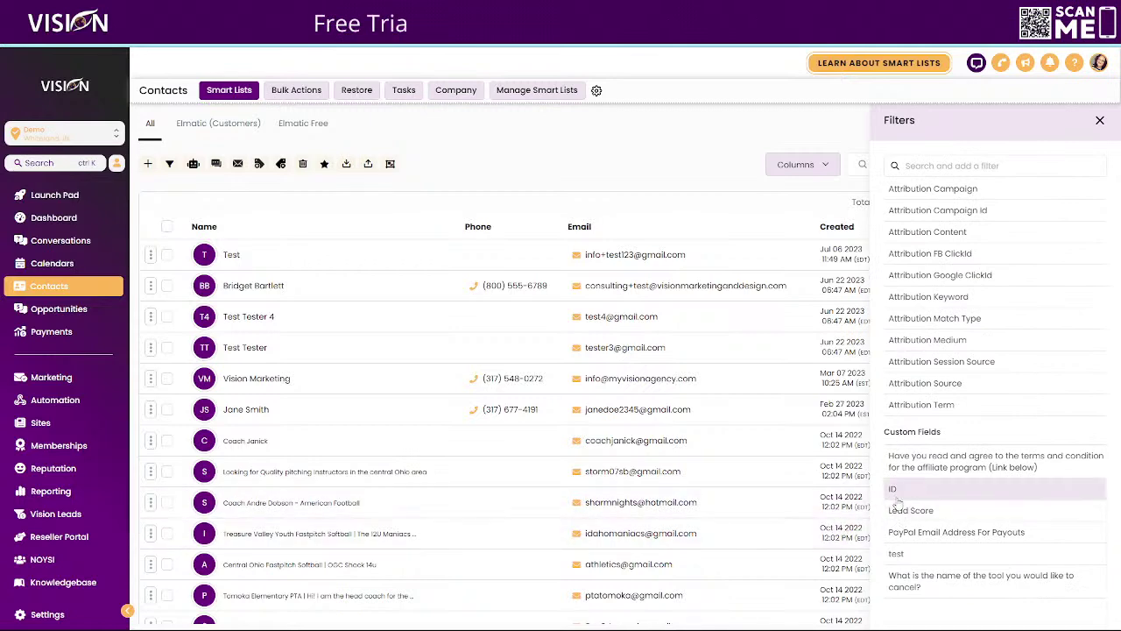
left_click(902, 508)
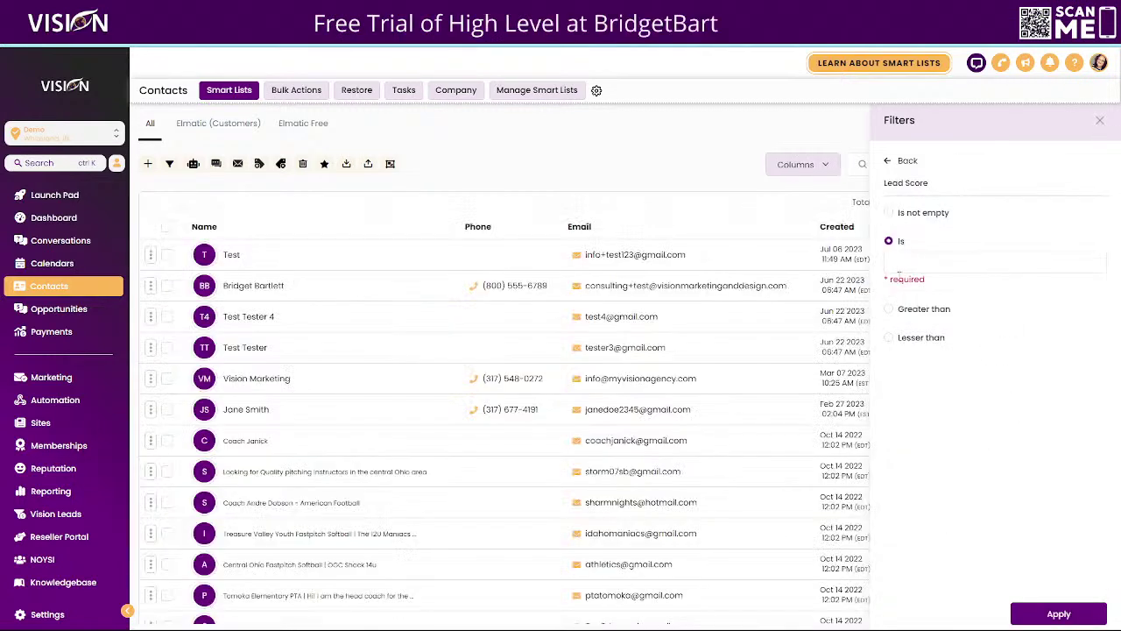
Step: Set the Lead Score condition to greater than 0 and apply the filter to the contacts
left_click(892, 310)
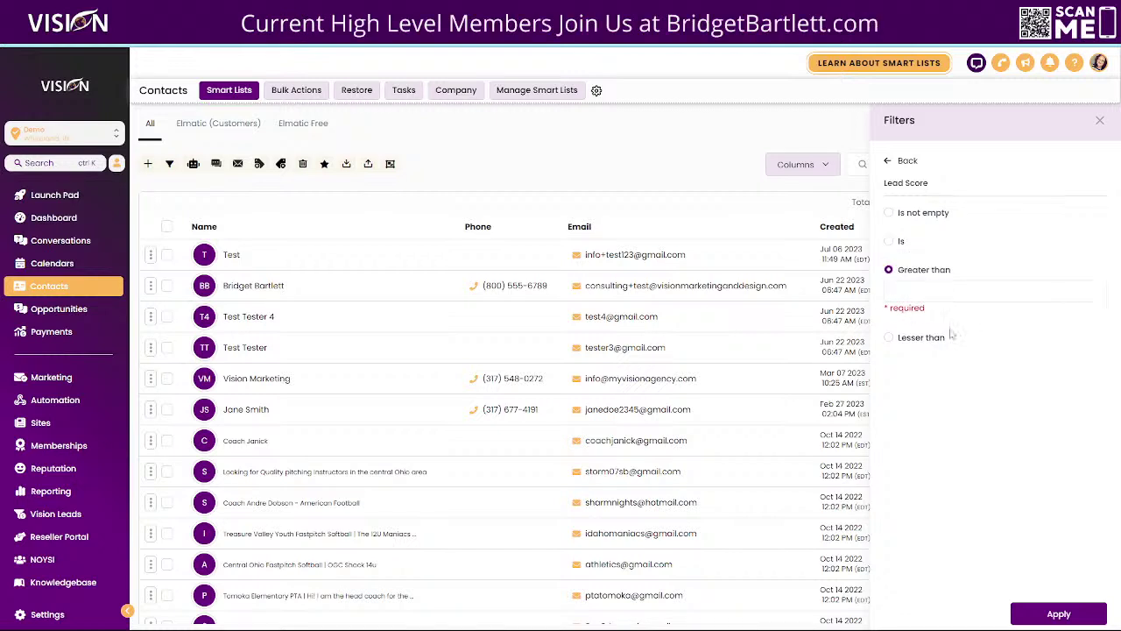
left_click(890, 338)
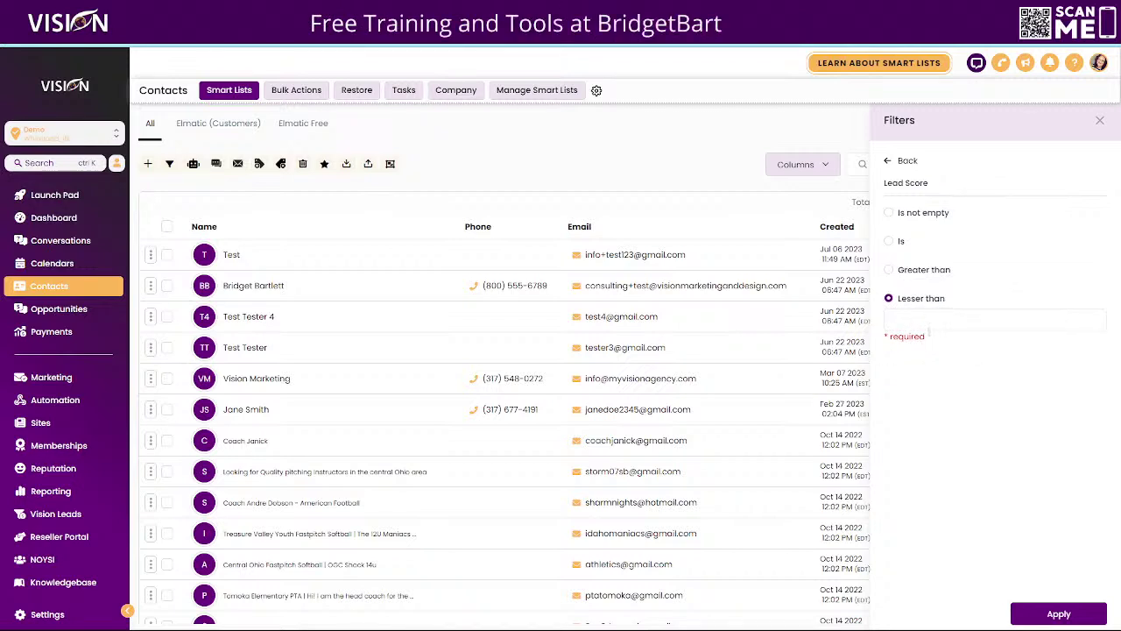
left_click(900, 271)
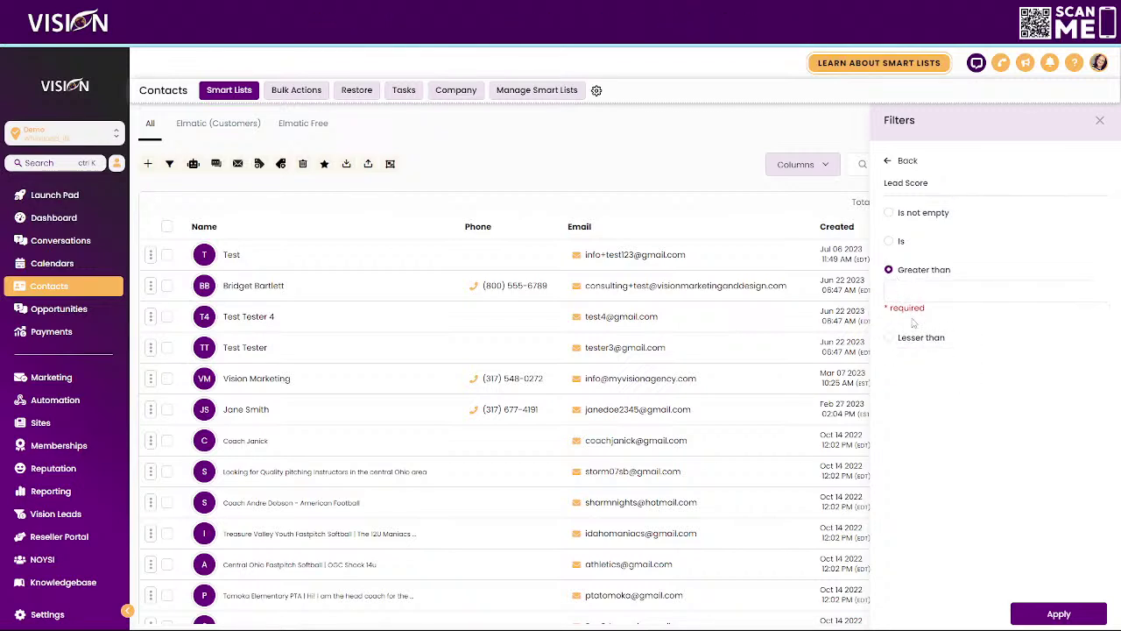
left_click(917, 290)
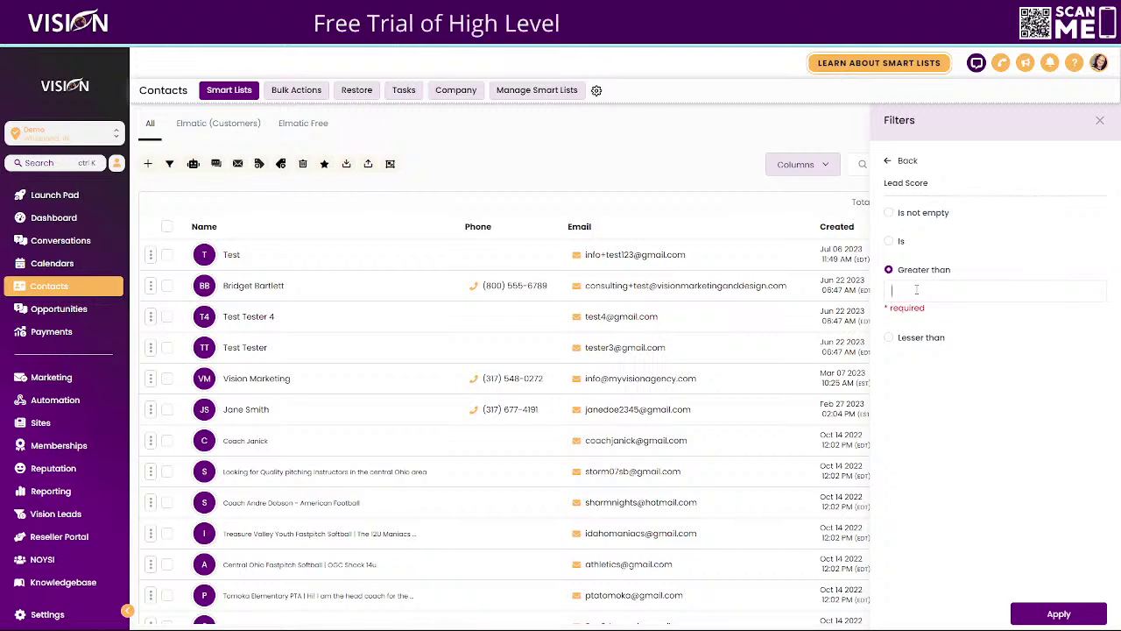
type("0")
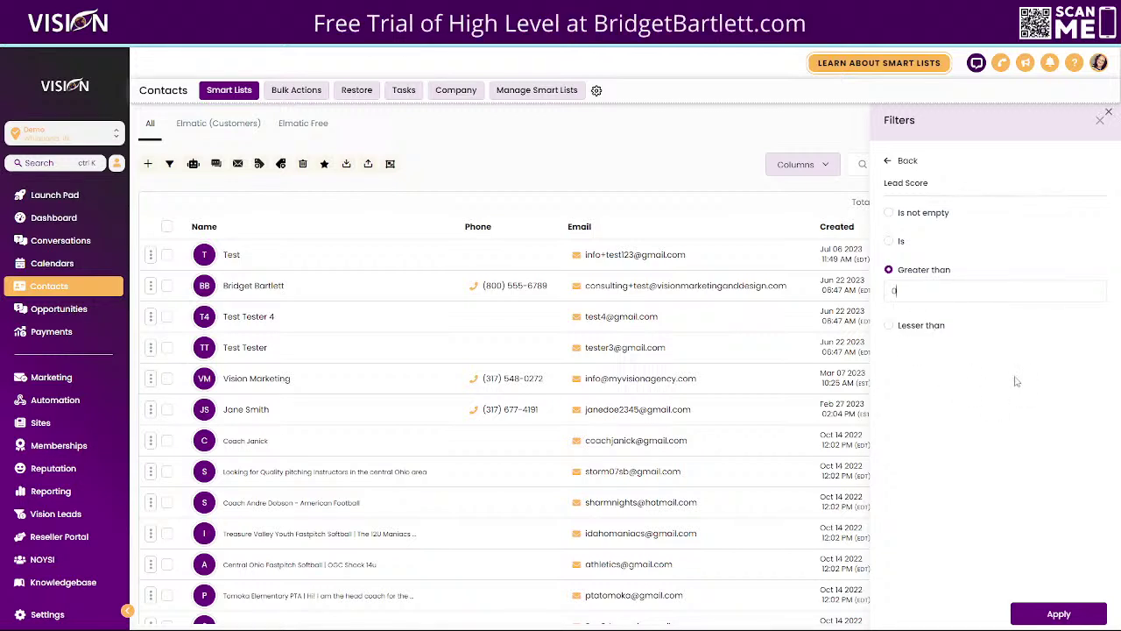
left_click(1051, 613)
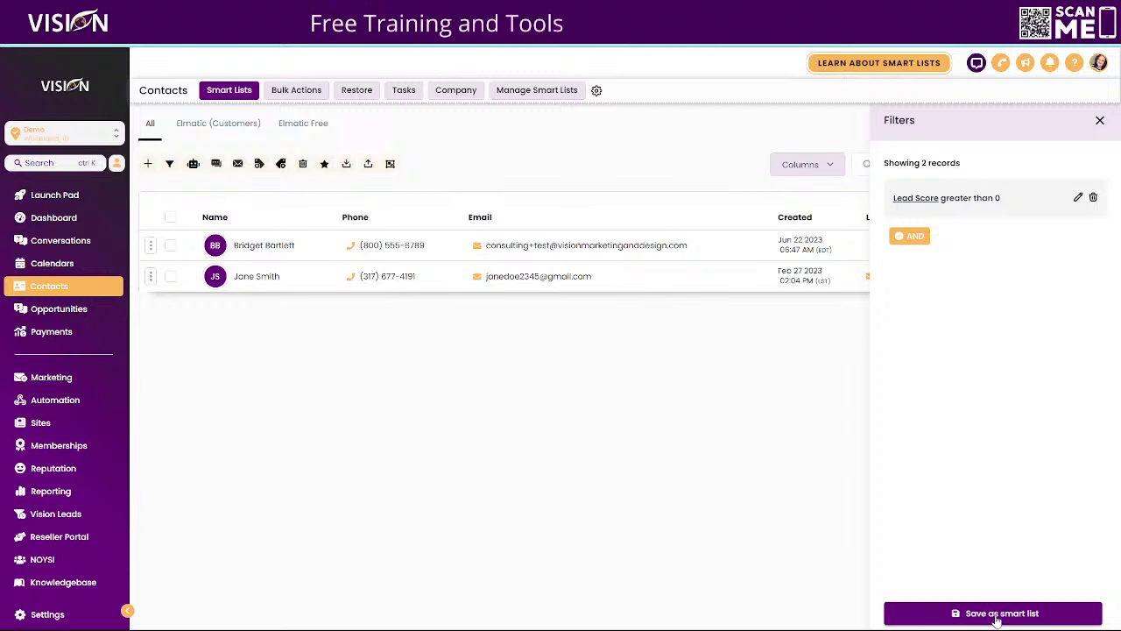
Step: Edit the Lead Score filter to greater than 6 and apply it
left_click(1080, 201)
double_click(902, 292)
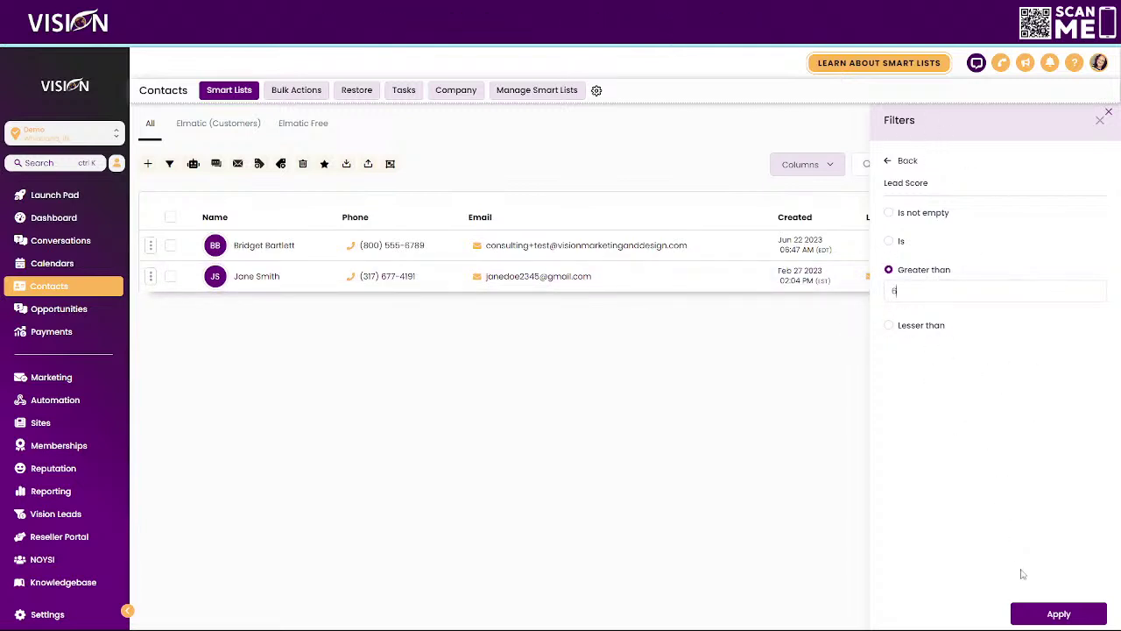
left_click(1060, 612)
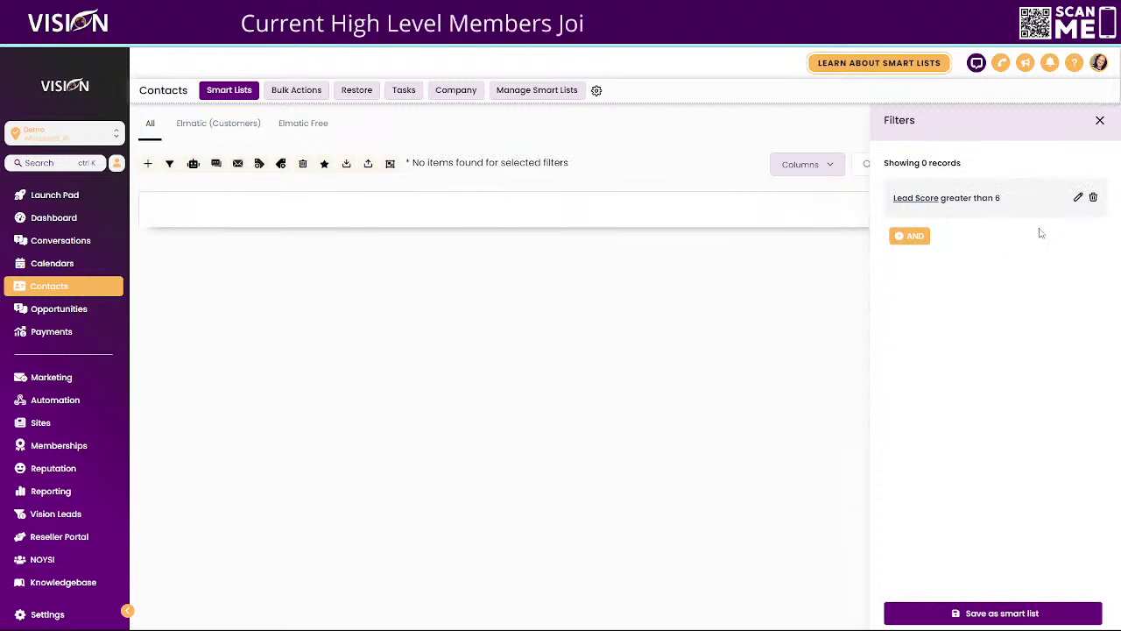
Step: Set the Lead Score filter to greater than 5, save it as a smart list named Hot Leads, and close the filters
left_click(1076, 198)
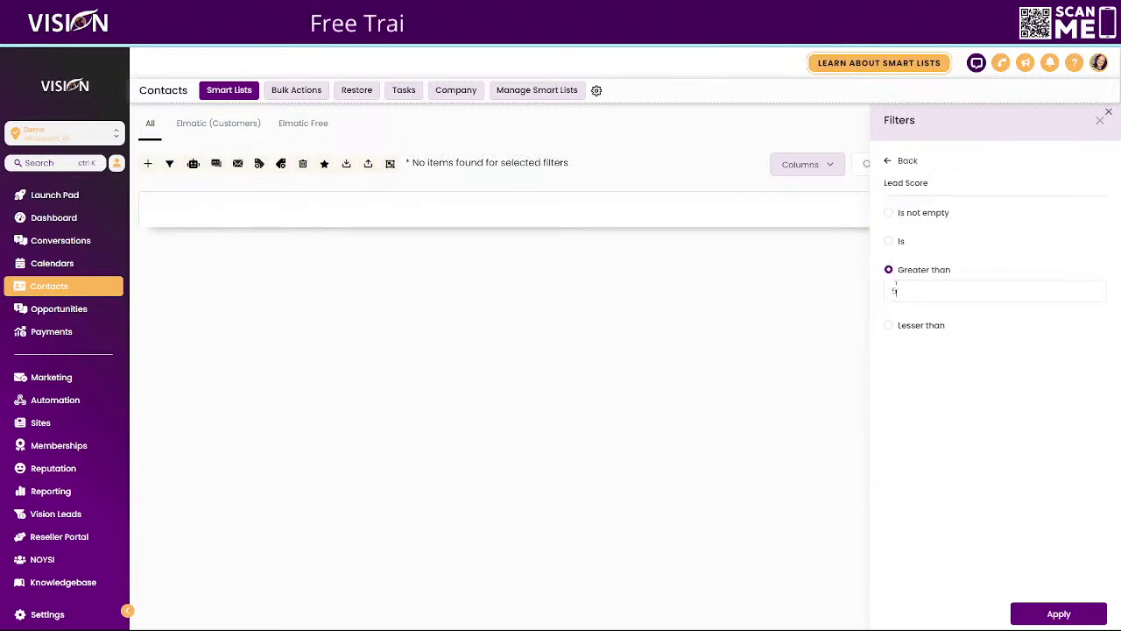
left_click(1058, 613)
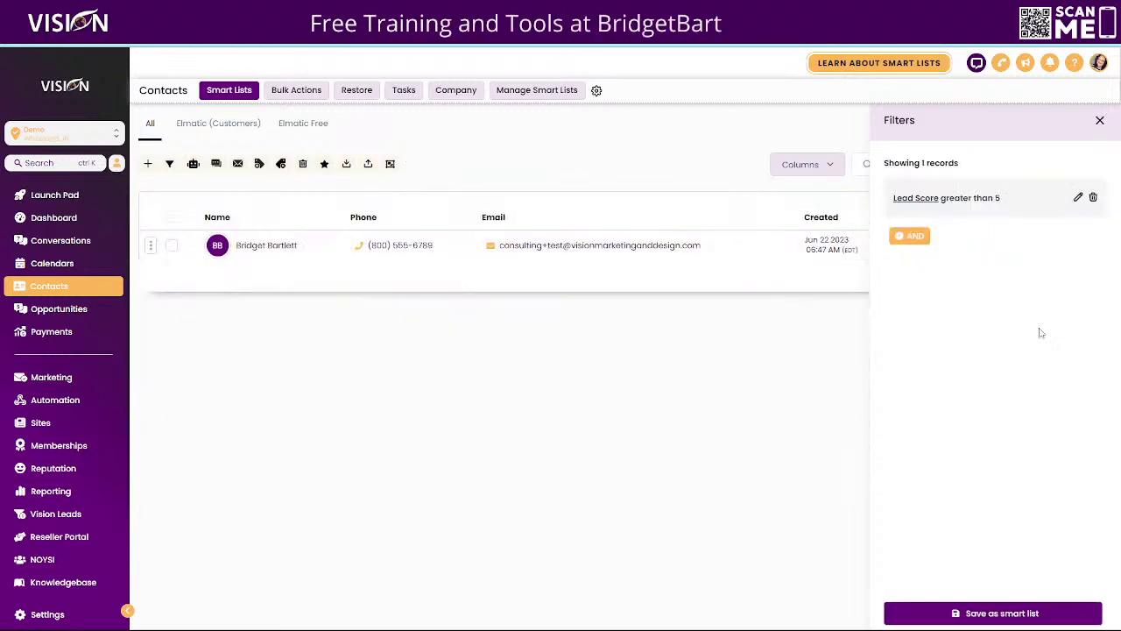
left_click(998, 613)
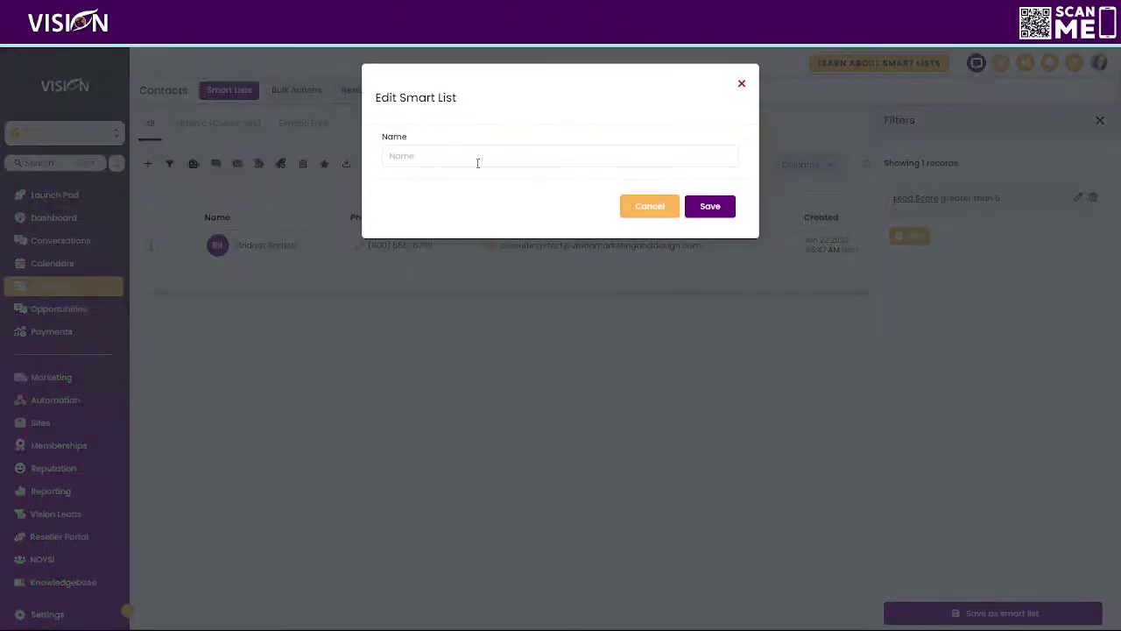
type("Hi")
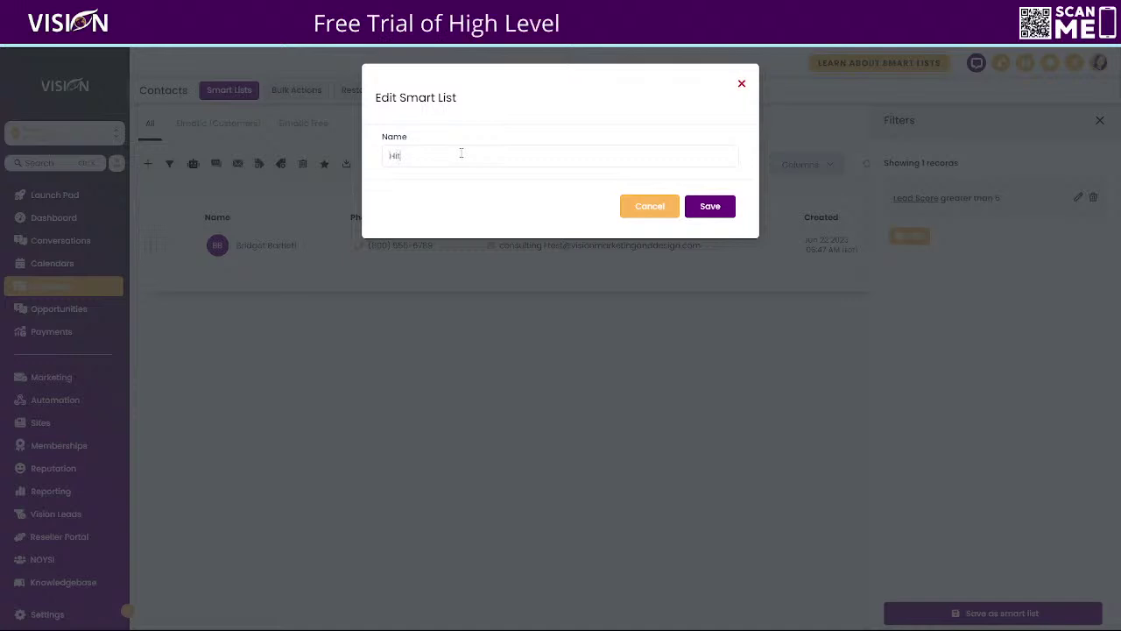
key("BackSpace")
key("BackSpace")
key("BackSpace")
type("t")
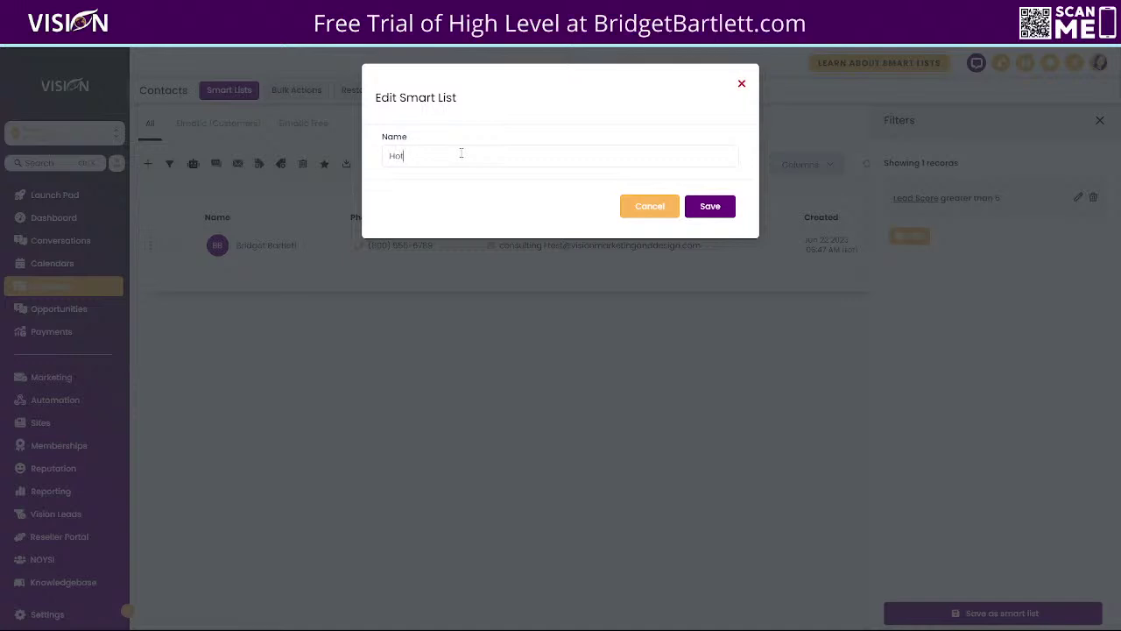
type(" Leads")
left_click(709, 208)
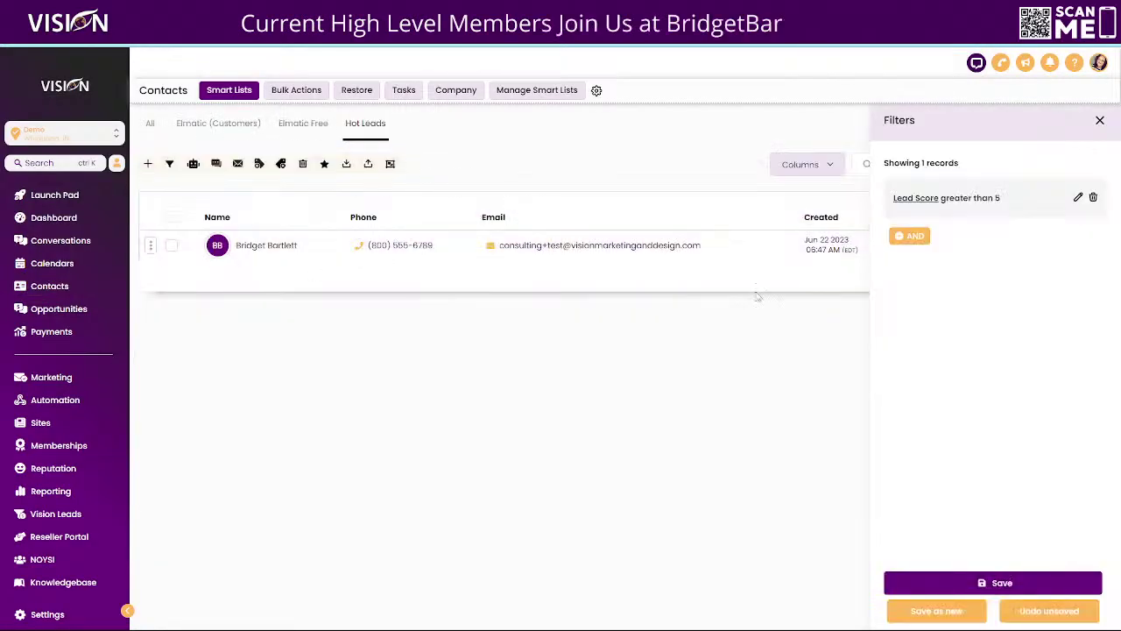
left_click(1100, 120)
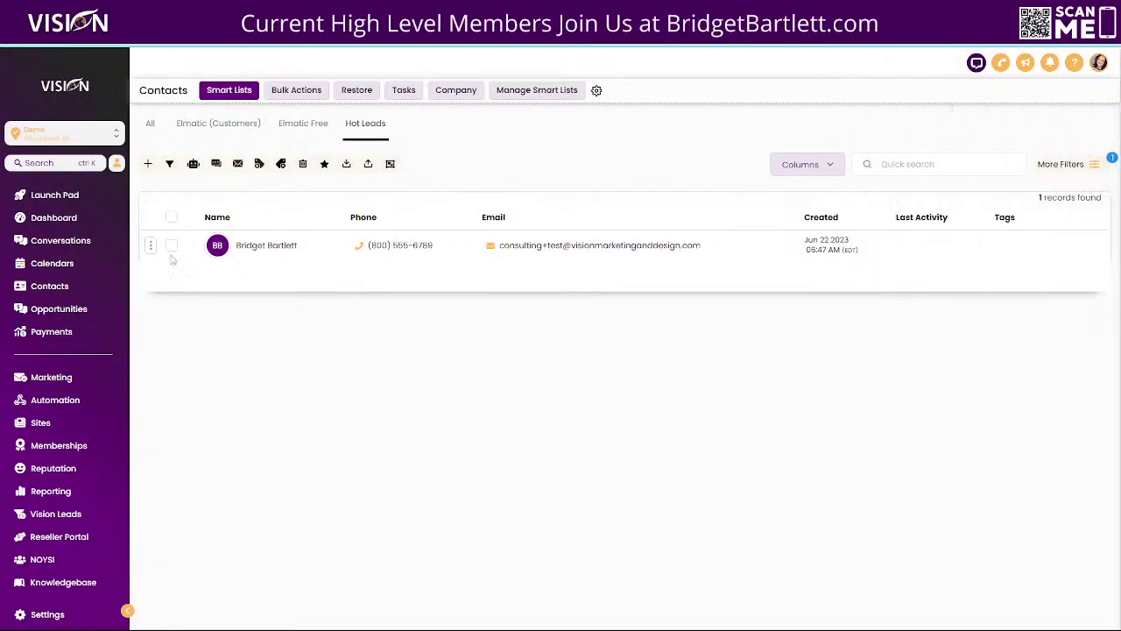